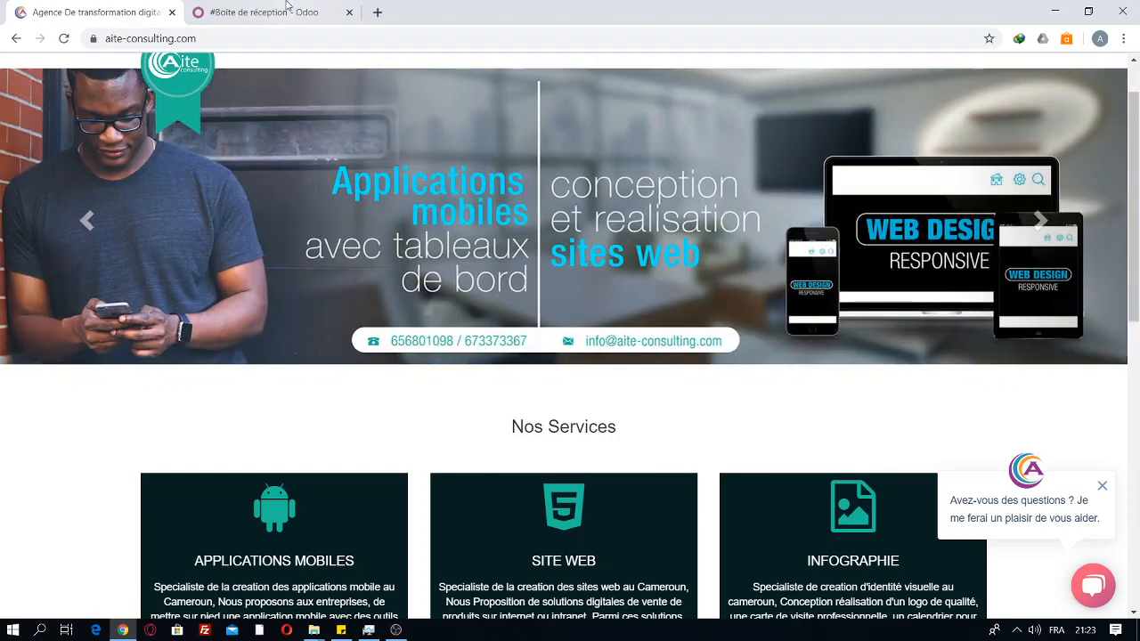
Step: Switch to the '#Boîte de réception - Odoo' browser tab
left_click(286, 11)
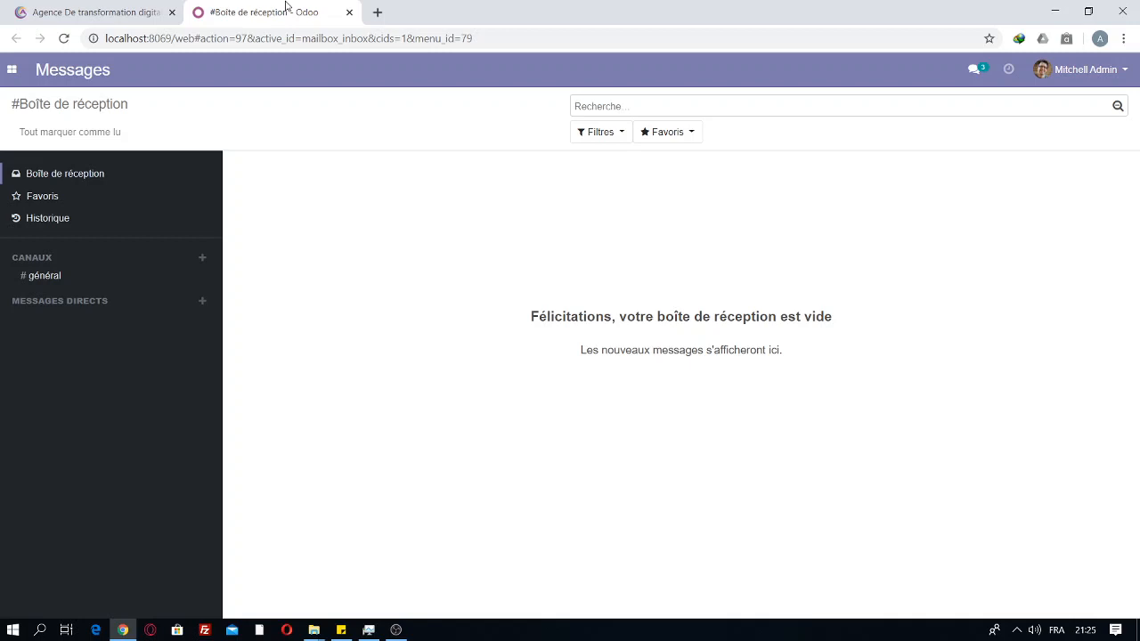
Step: Browse the Applications page, then open Facturation on its empty Factures list
left_click(9, 70)
left_click(43, 177)
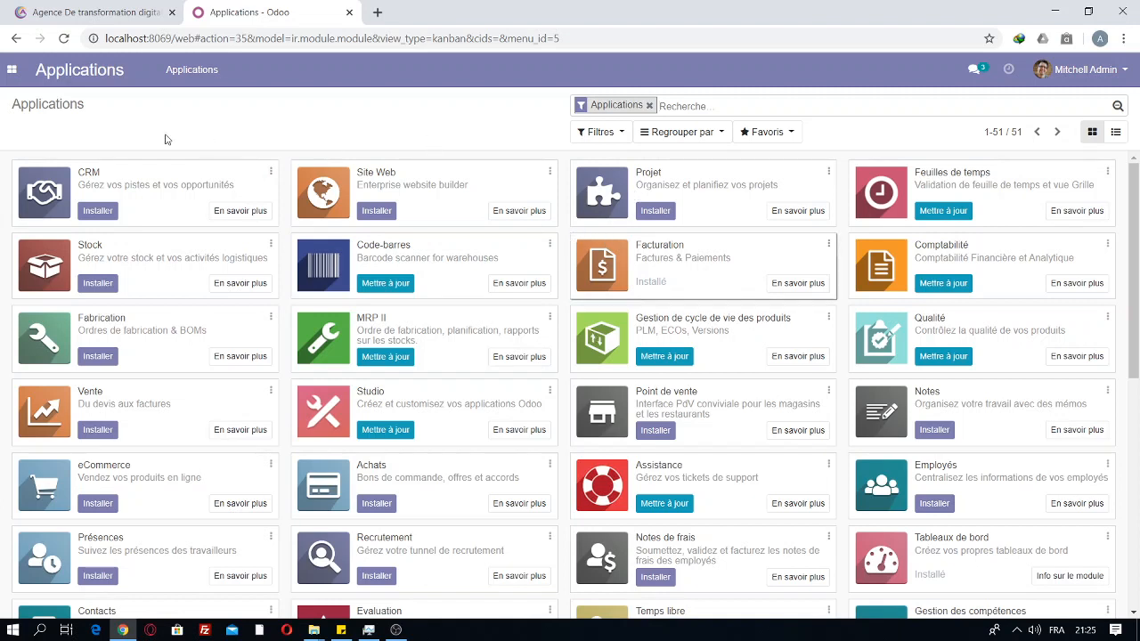
left_click(10, 71)
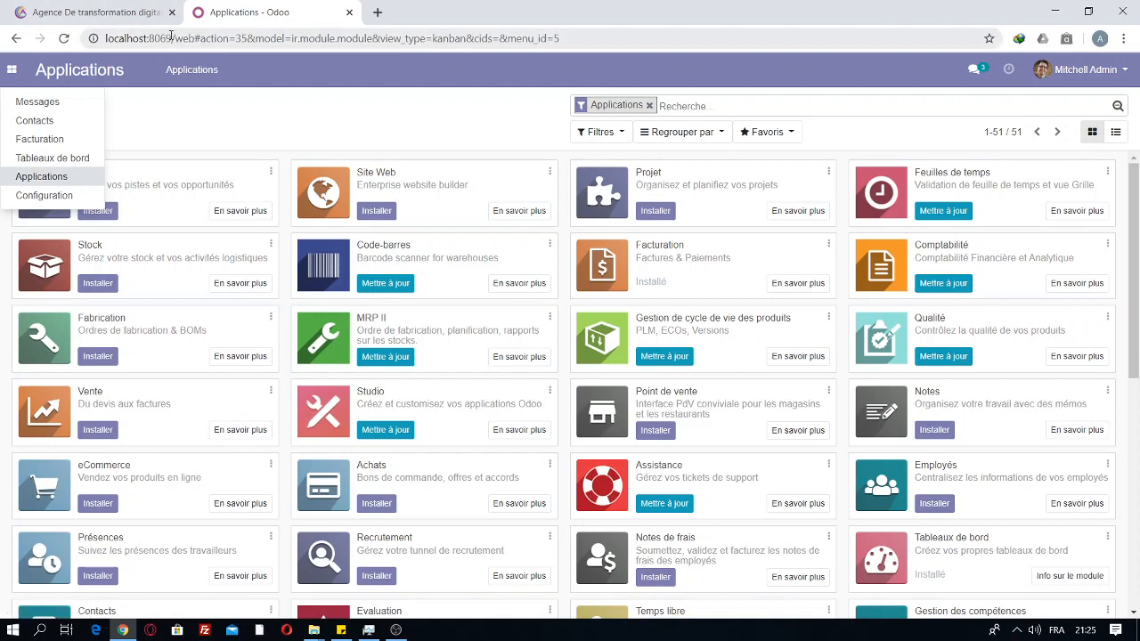
left_click_drag(195, 38, 53, 32)
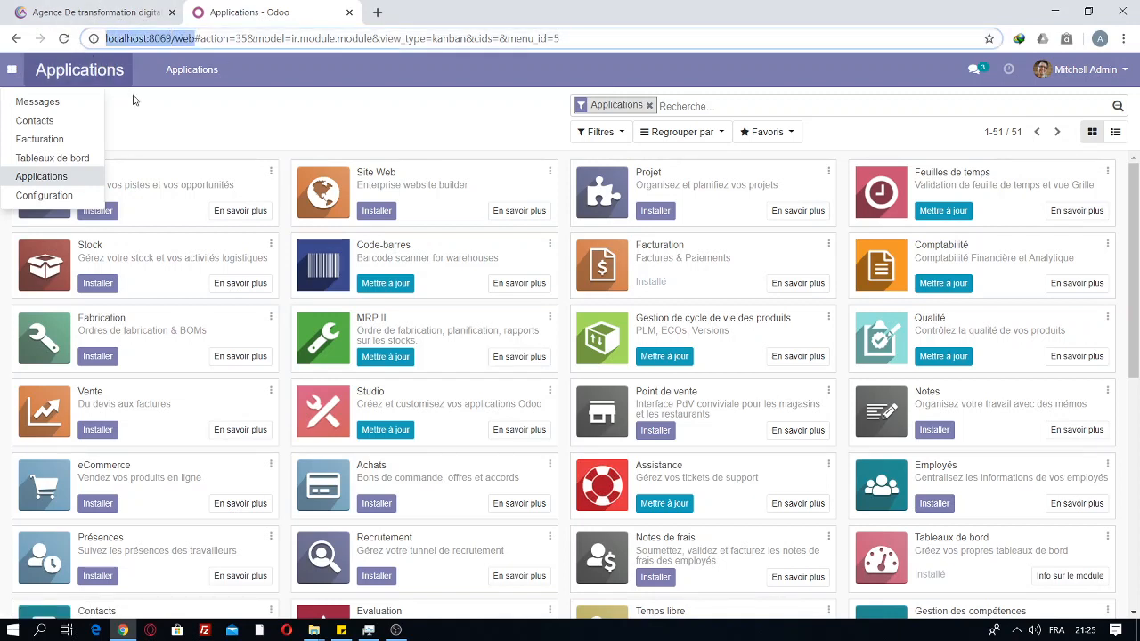
left_click(71, 178)
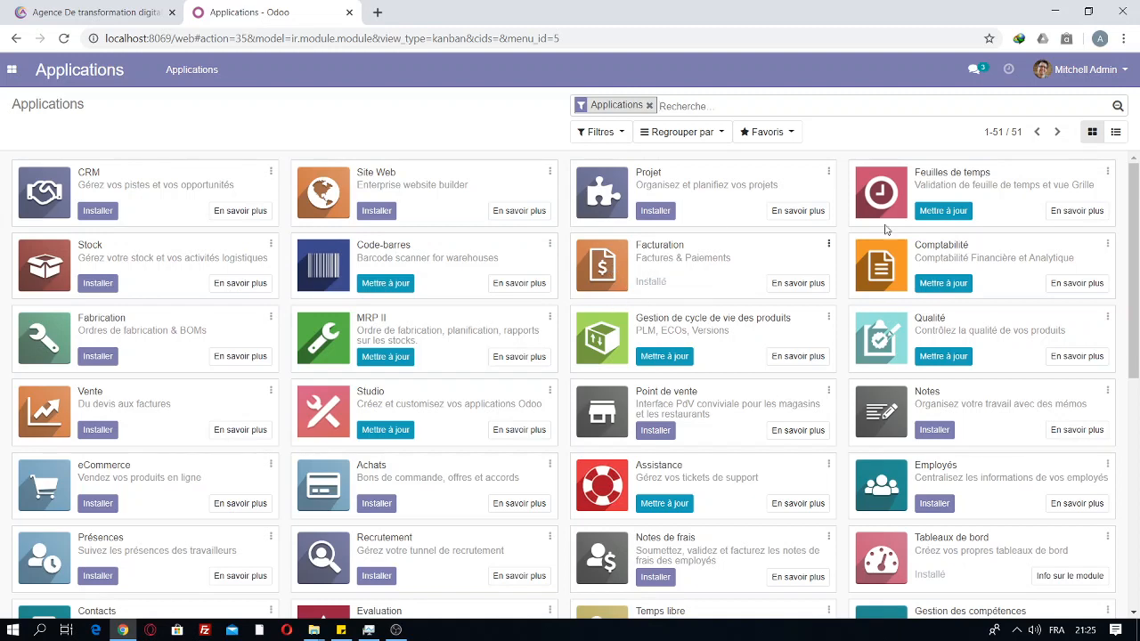
scroll(1126, 279, "down", 2)
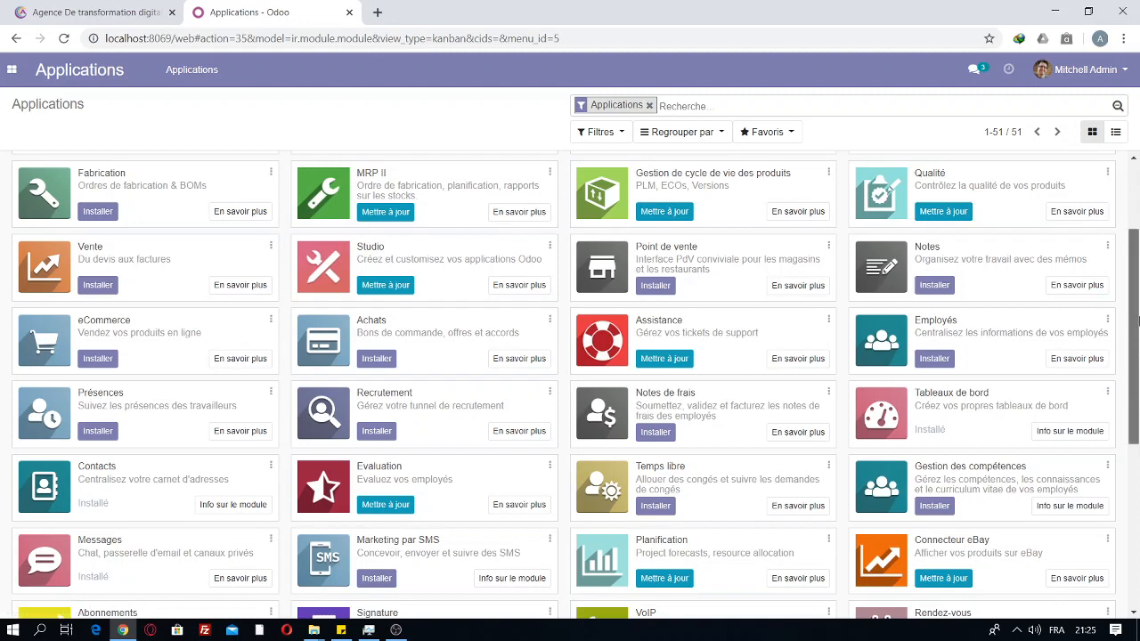
scroll(1135, 291, "up", 2)
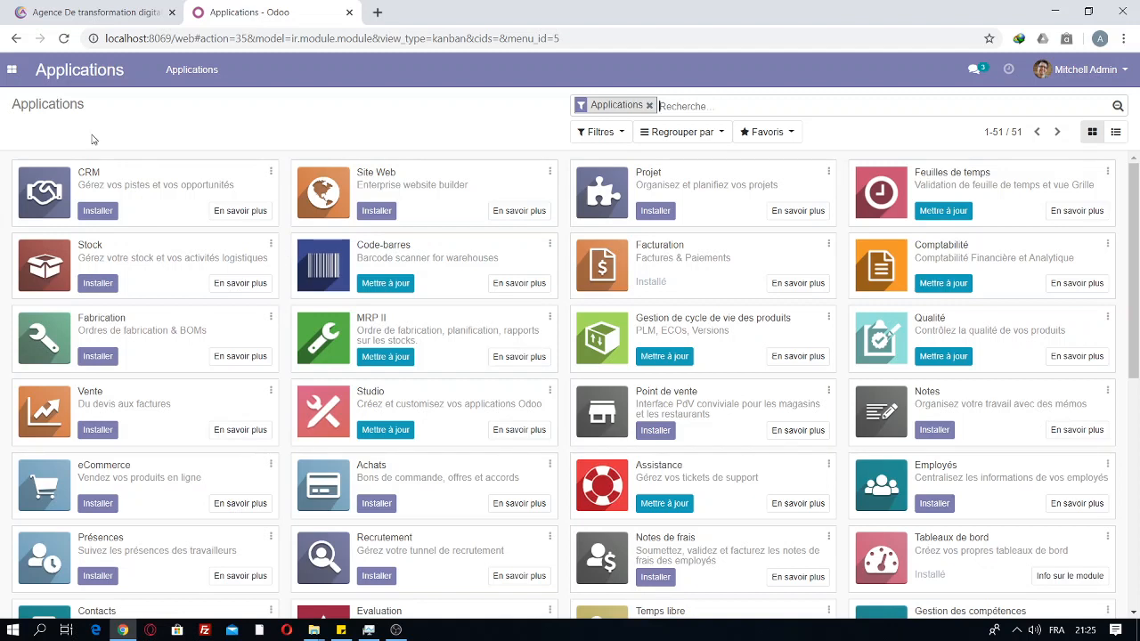
left_click(12, 70)
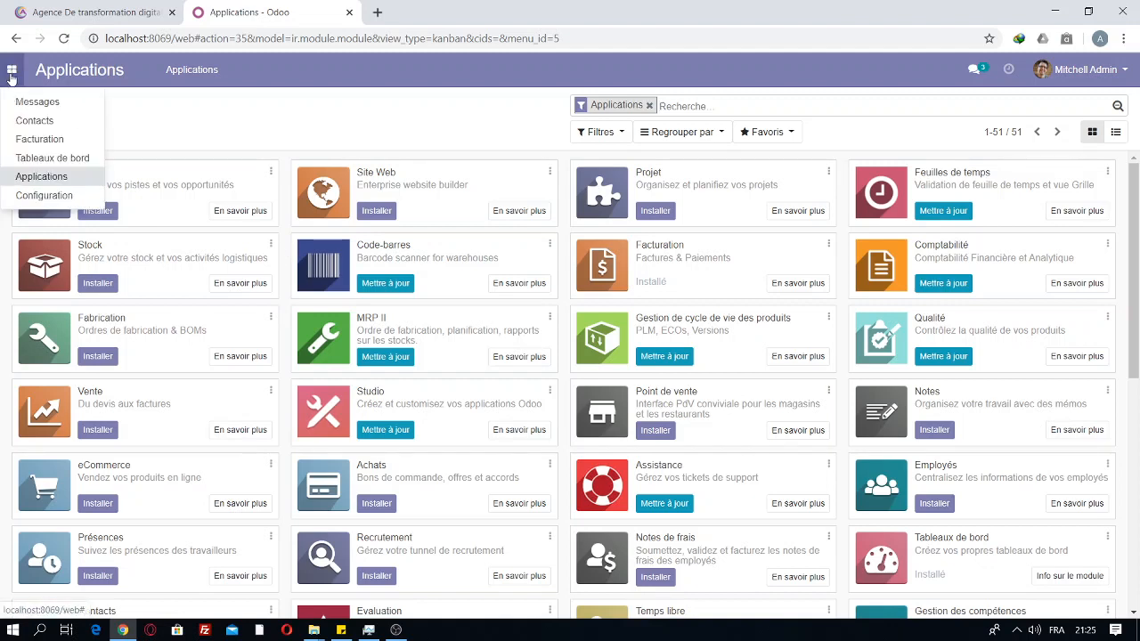
left_click(36, 142)
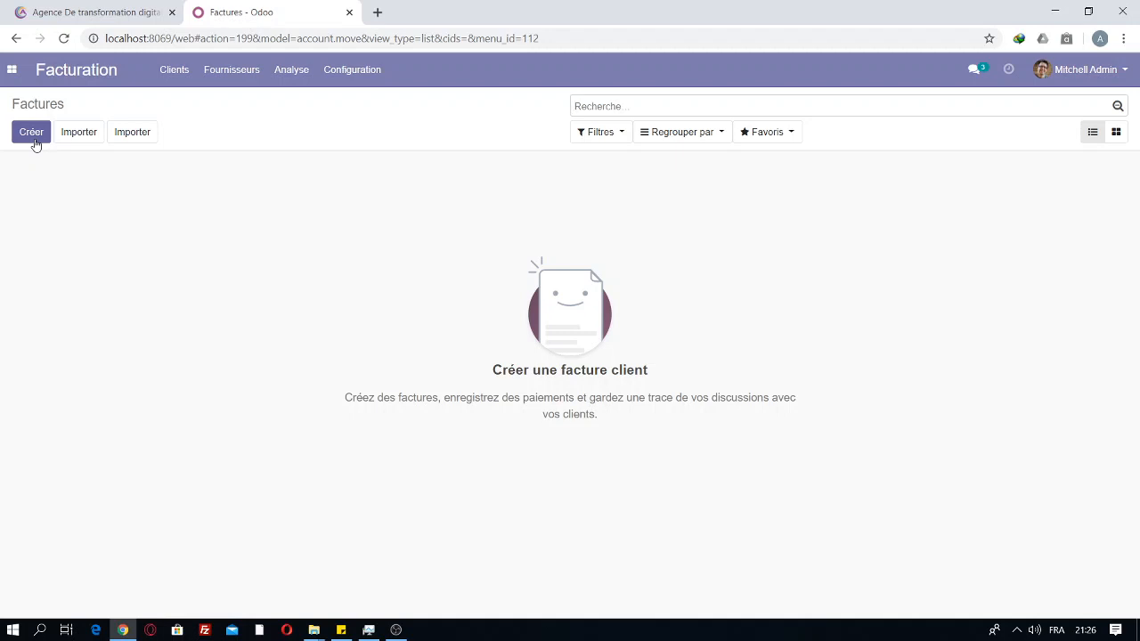
Step: From Configuration settings, launch Configure Document Layout under Documents commerciaux
left_click(12, 69)
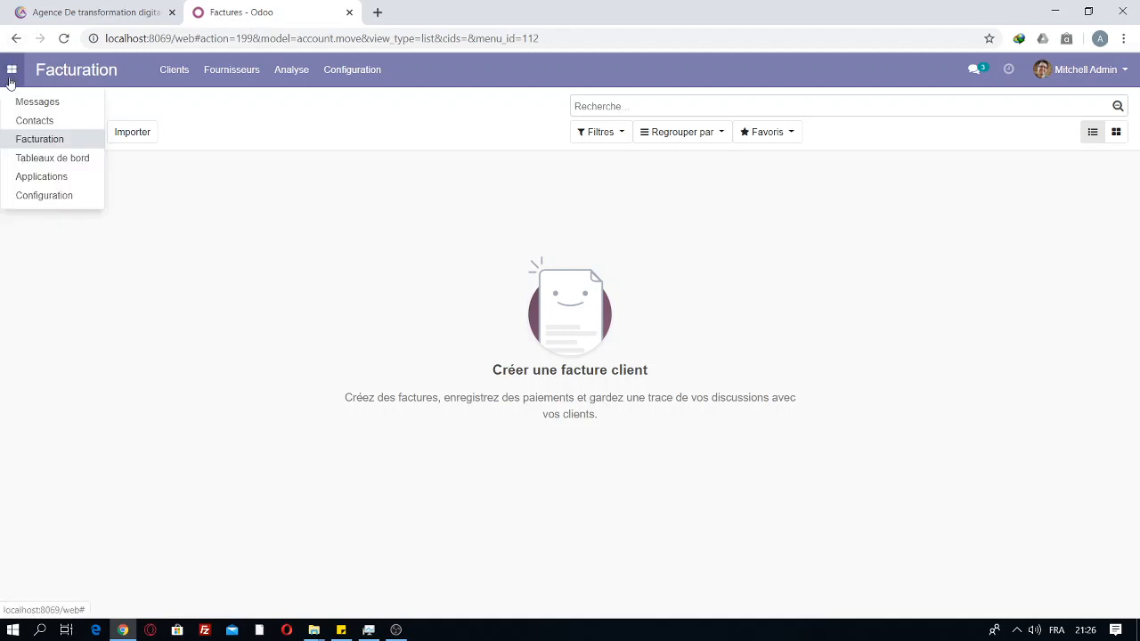
left_click(46, 198)
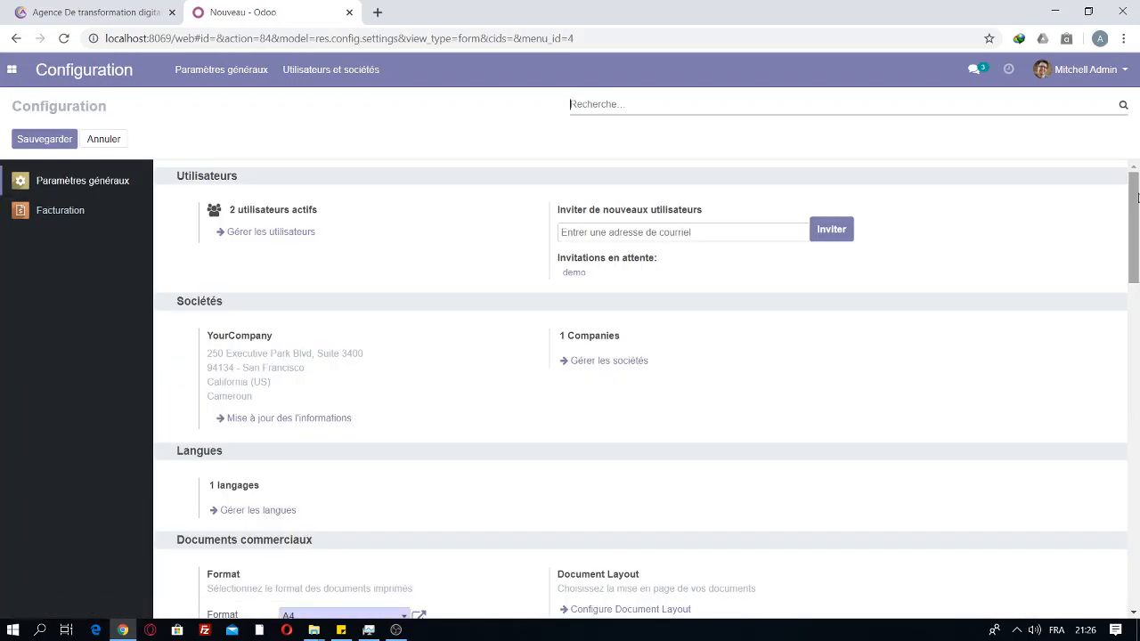
left_click_drag(1137, 197, 1137, 246)
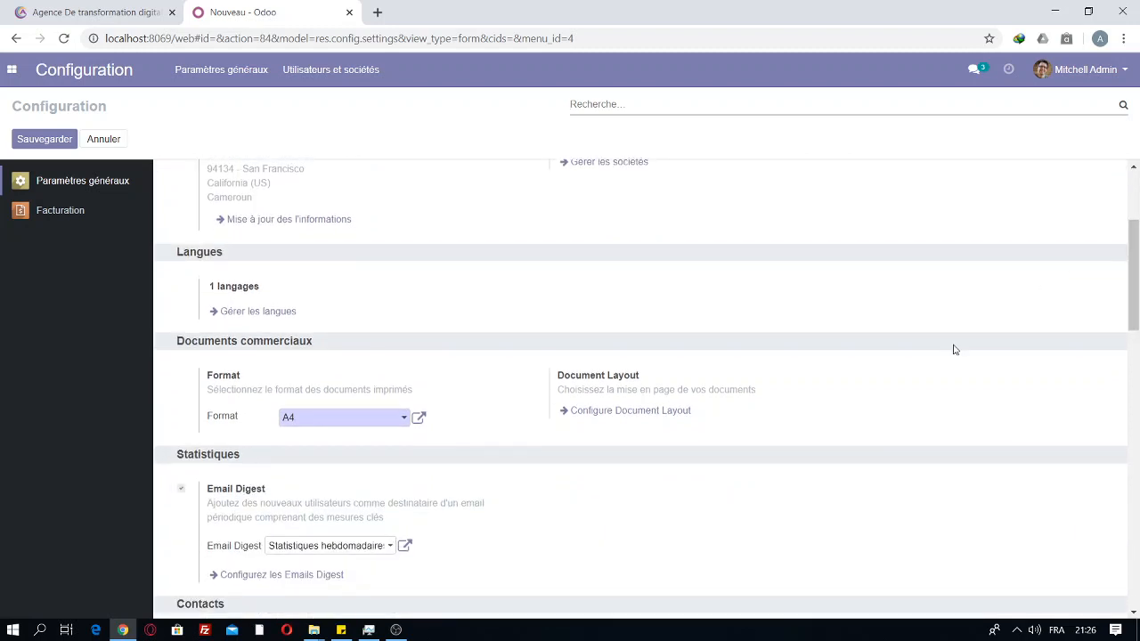
left_click(594, 410)
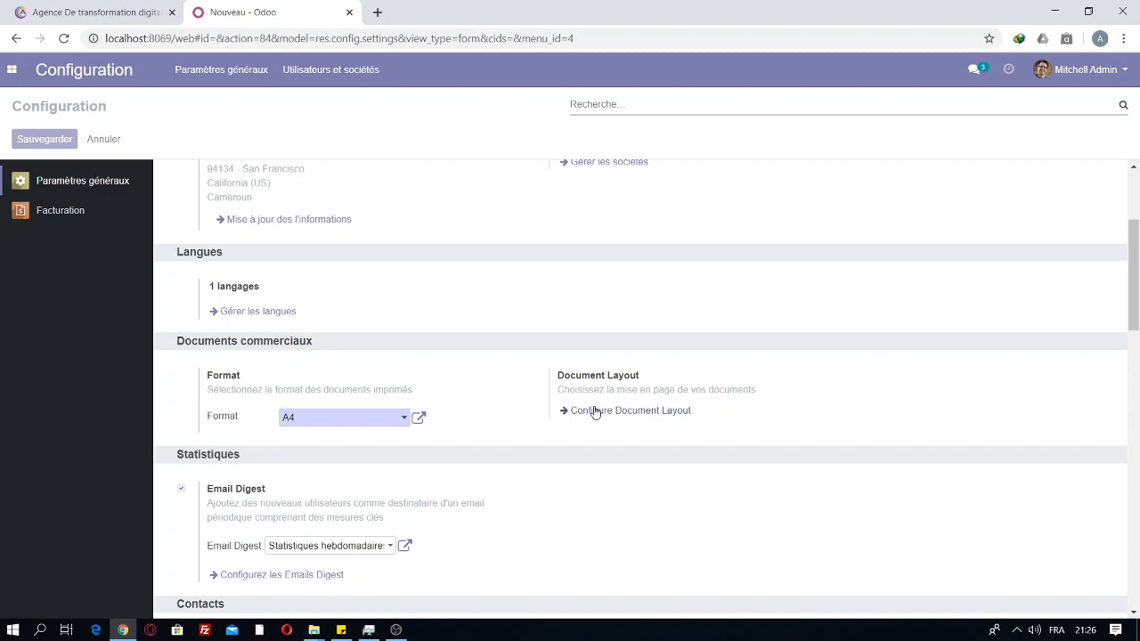
left_click(595, 411)
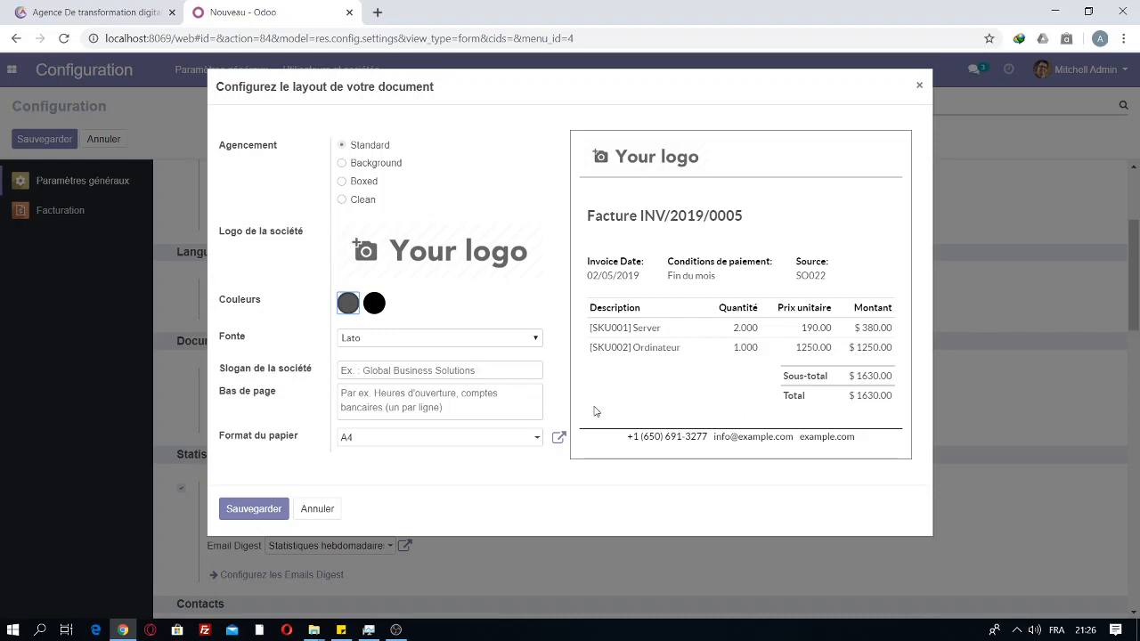
Step: Upload 'logo final (1)' from the Images folder as the company logo
mouse_move(373, 256)
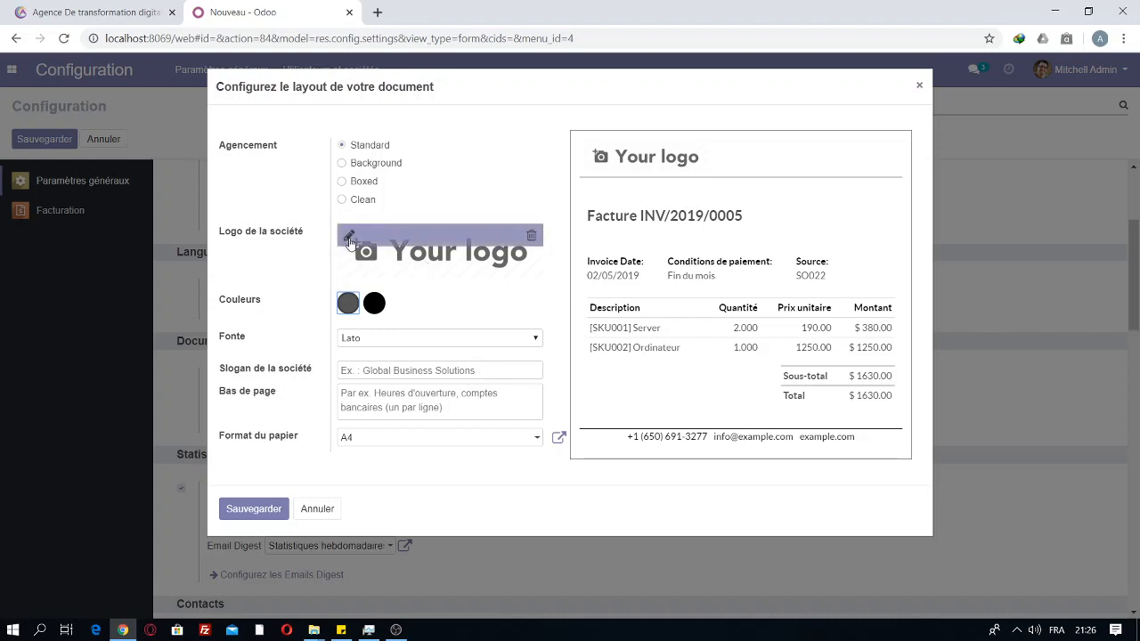
left_click(349, 238)
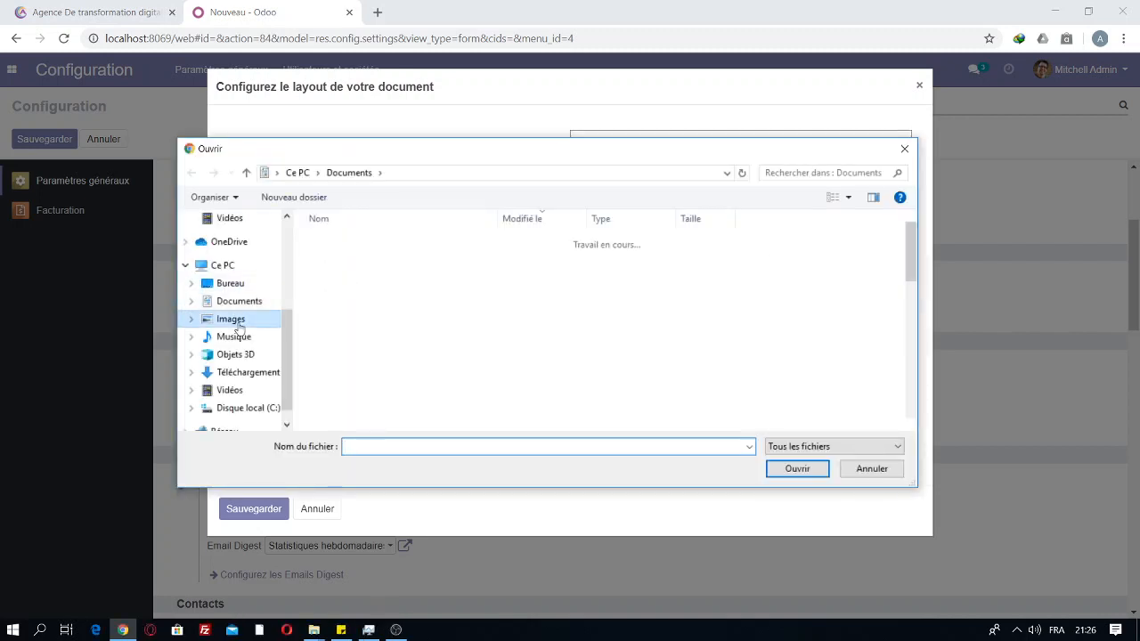
left_click(235, 324)
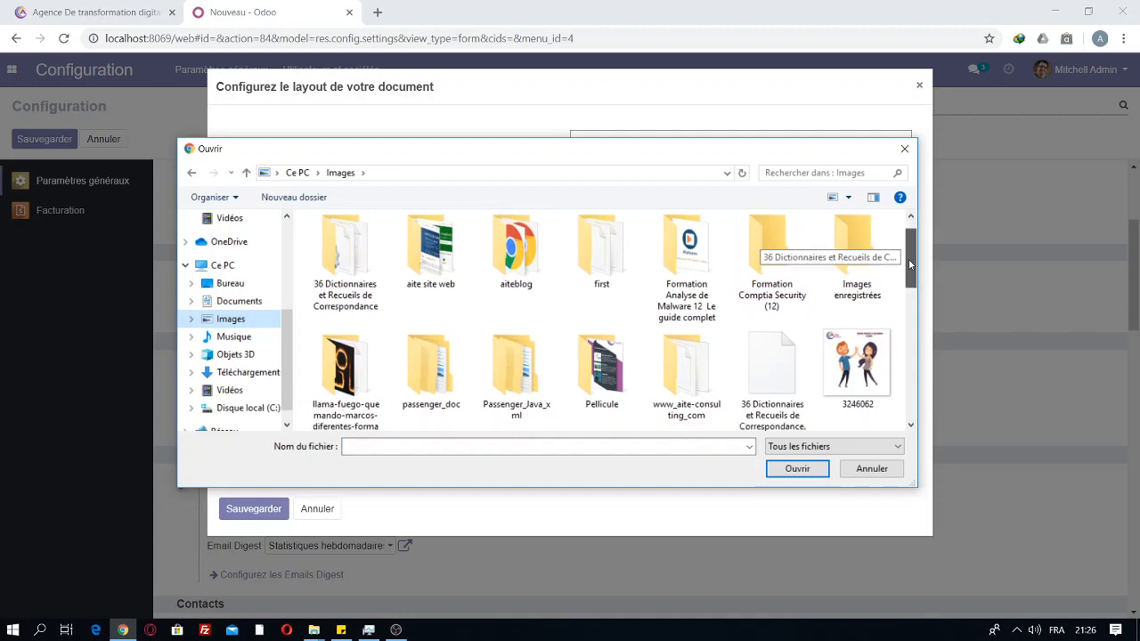
left_click_drag(908, 263, 909, 379)
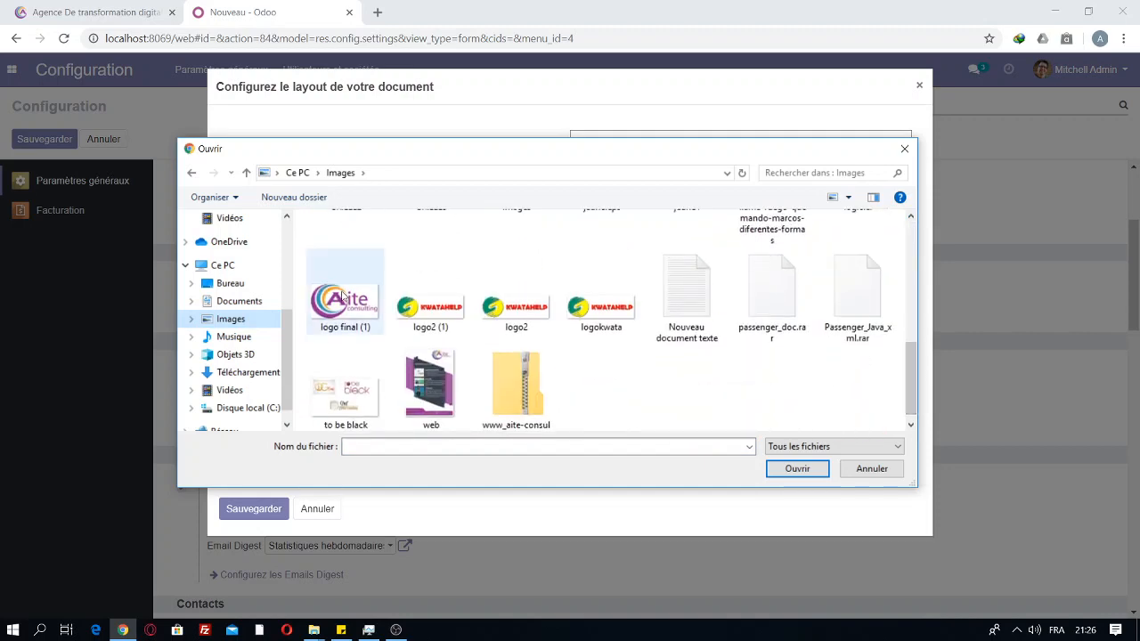
double_click(343, 298)
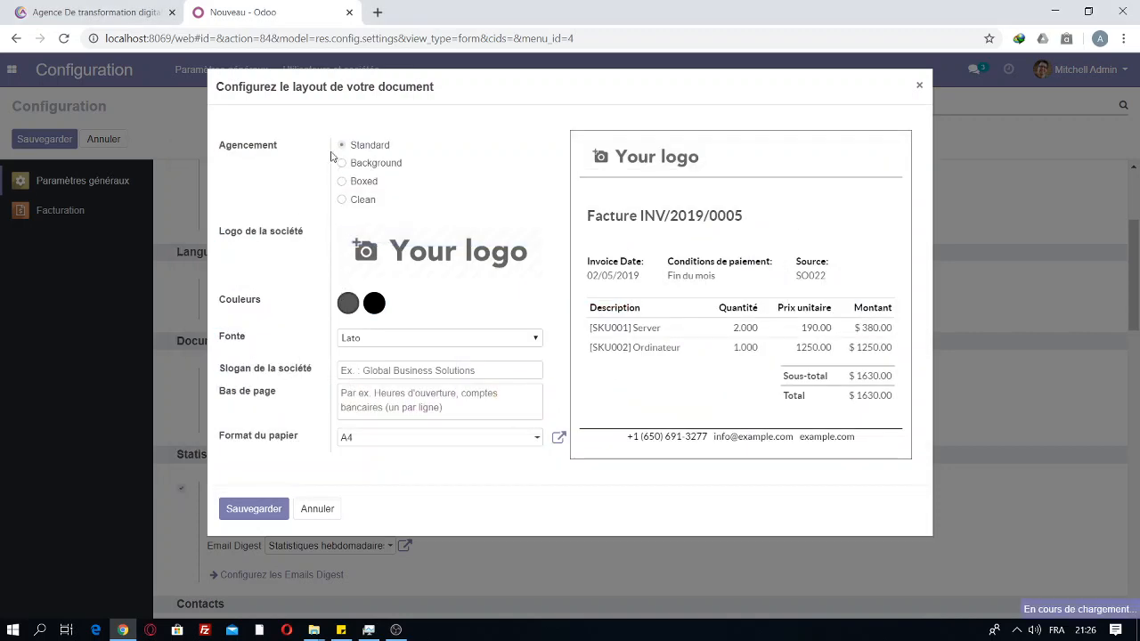
left_click(341, 164)
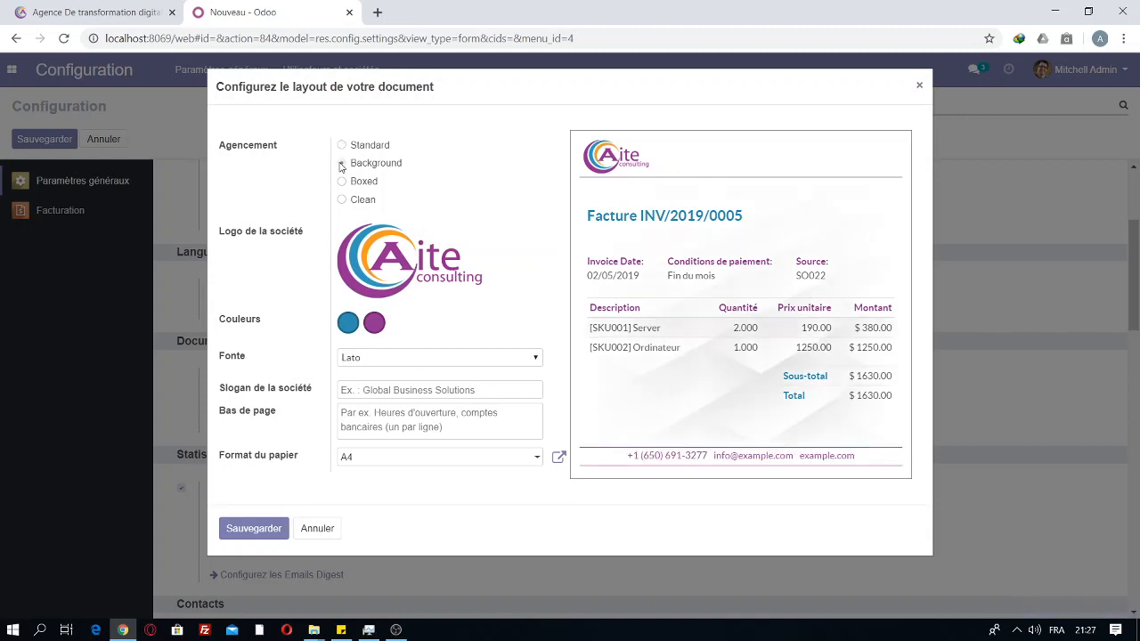
Step: Choose the Background layout, change the first document colour and keep the Lato font
left_click(340, 164)
left_click(348, 325)
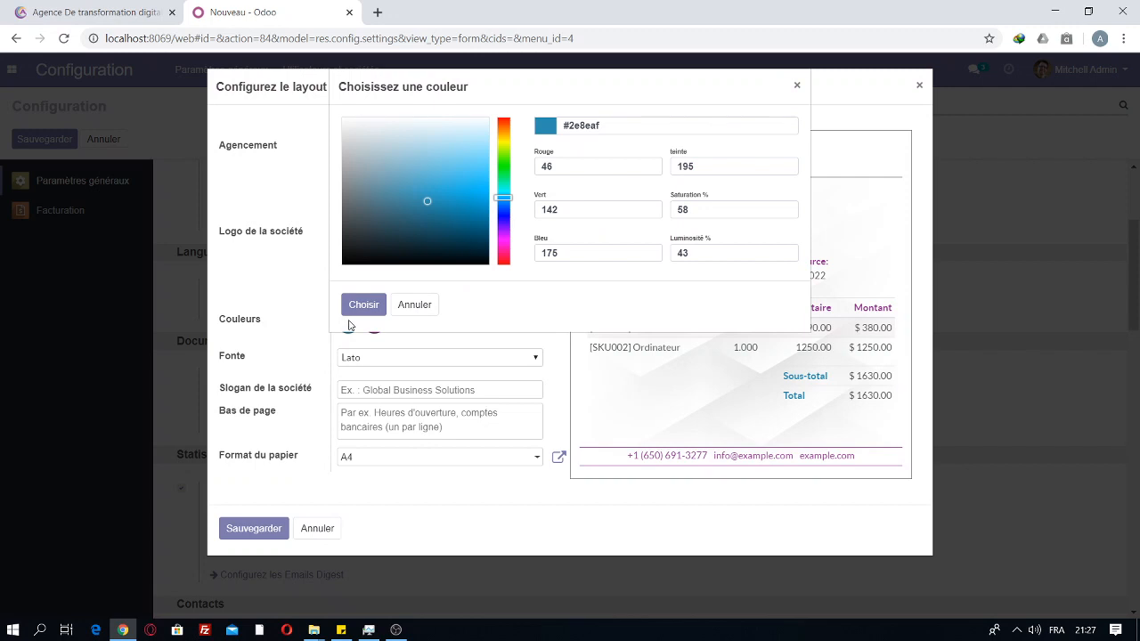
left_click(463, 213)
left_click(797, 86)
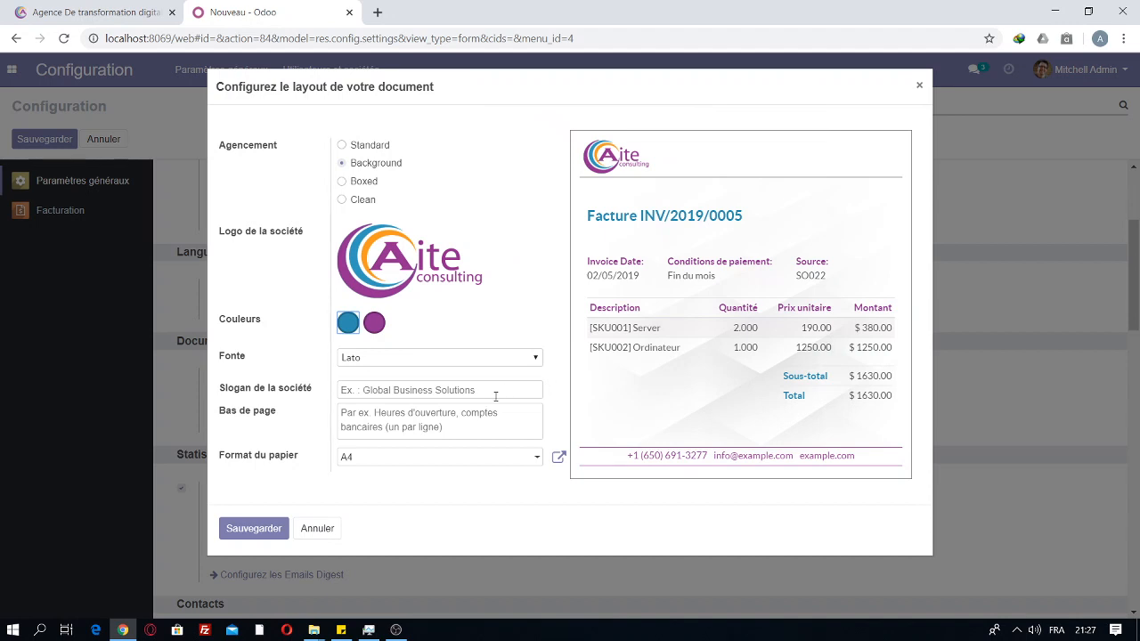
left_click(395, 361)
left_click(395, 362)
Step: Enter the slogan 'L'informatique au service du client' and save the document layout
left_click(365, 389)
type("L")
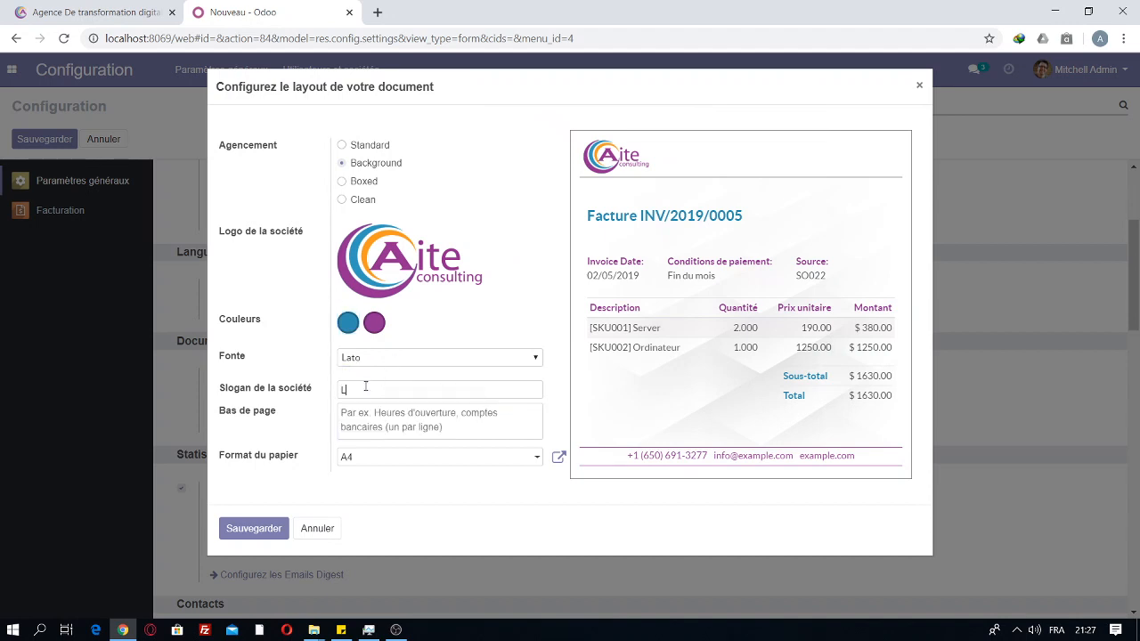
type("'inform")
type("atique au servi")
type("cie")
type(" du client")
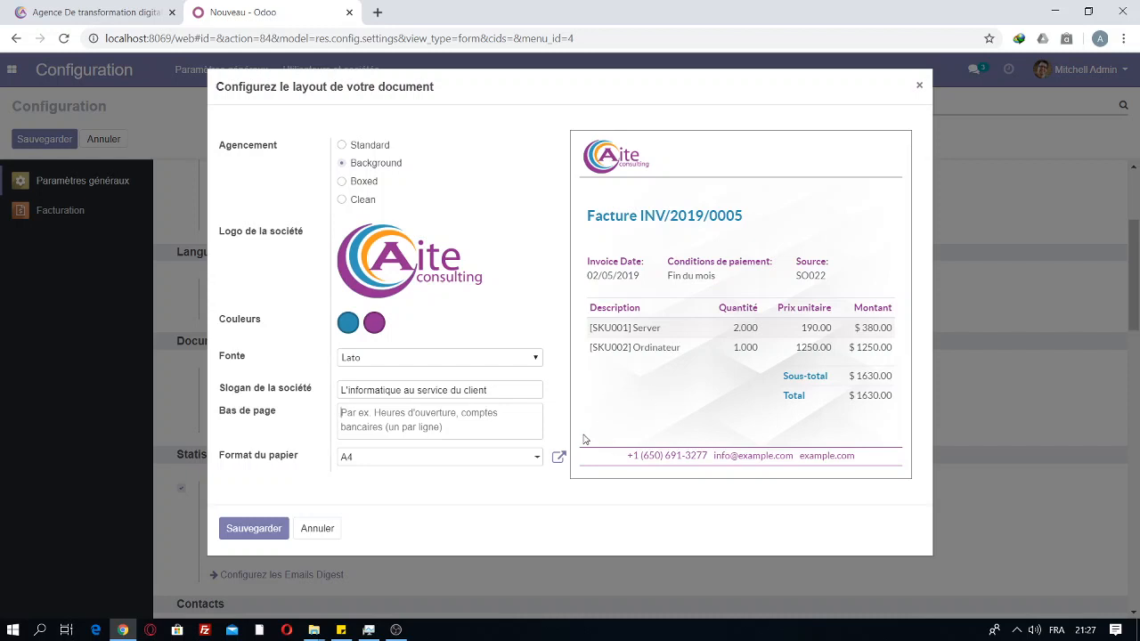
left_click(242, 532)
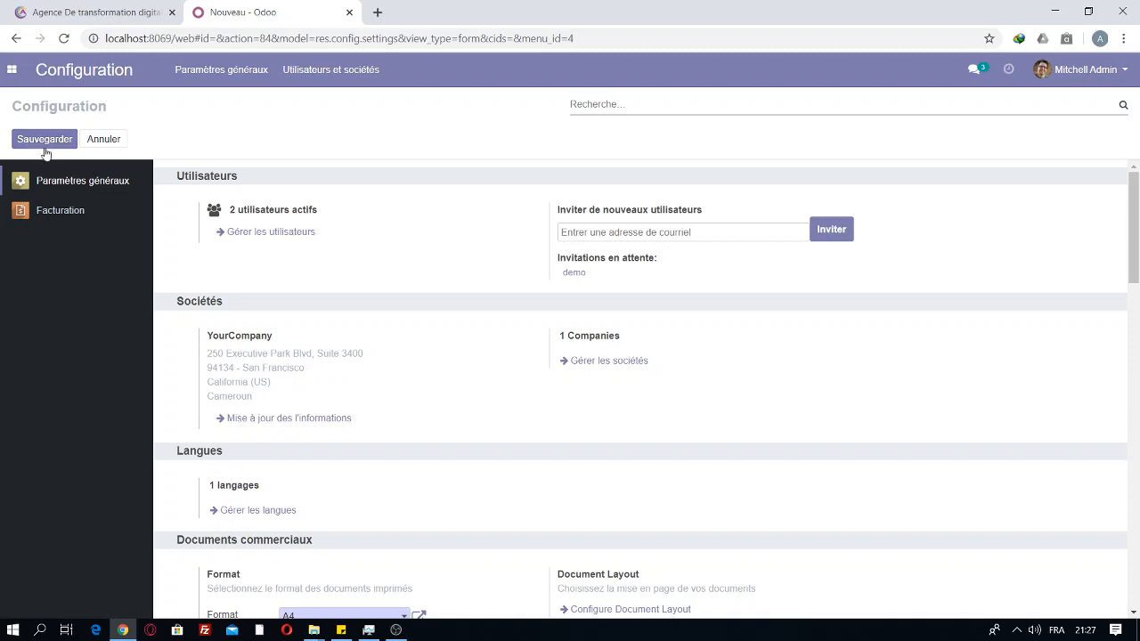
Step: Save the General Settings, return to Facturation and start invoice FAC/2020/0001
left_click(41, 148)
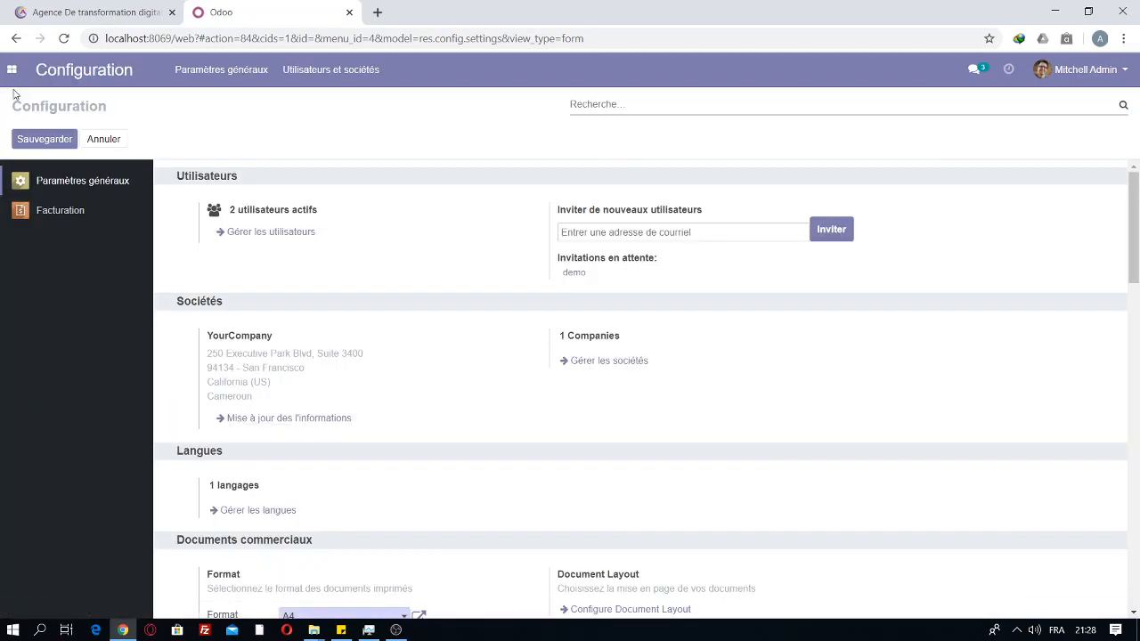
left_click(11, 69)
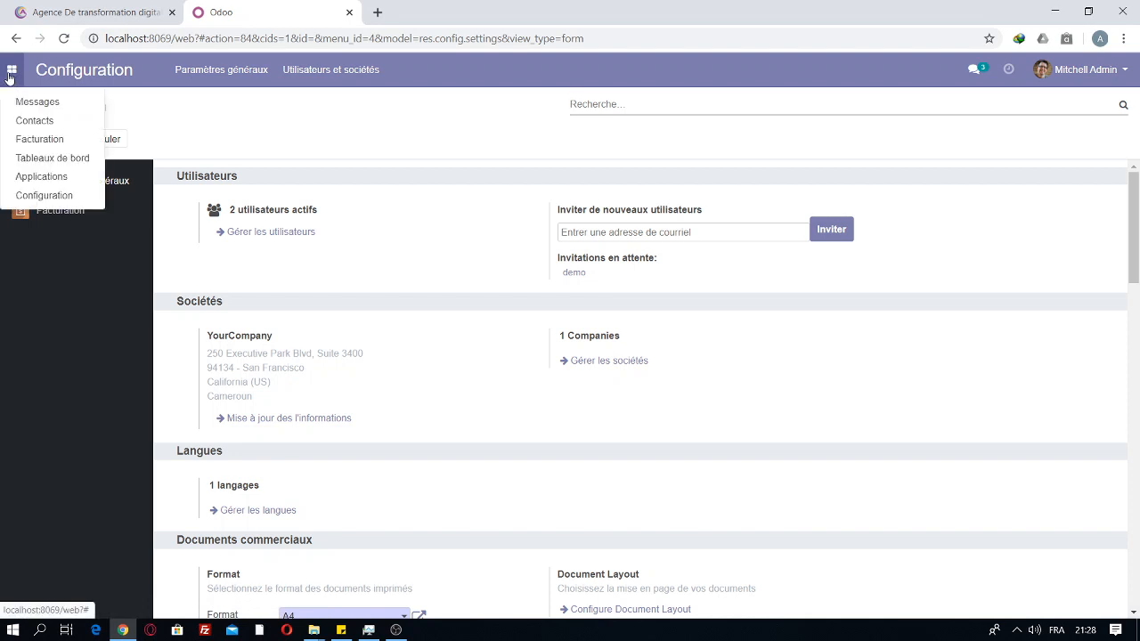
left_click(33, 142)
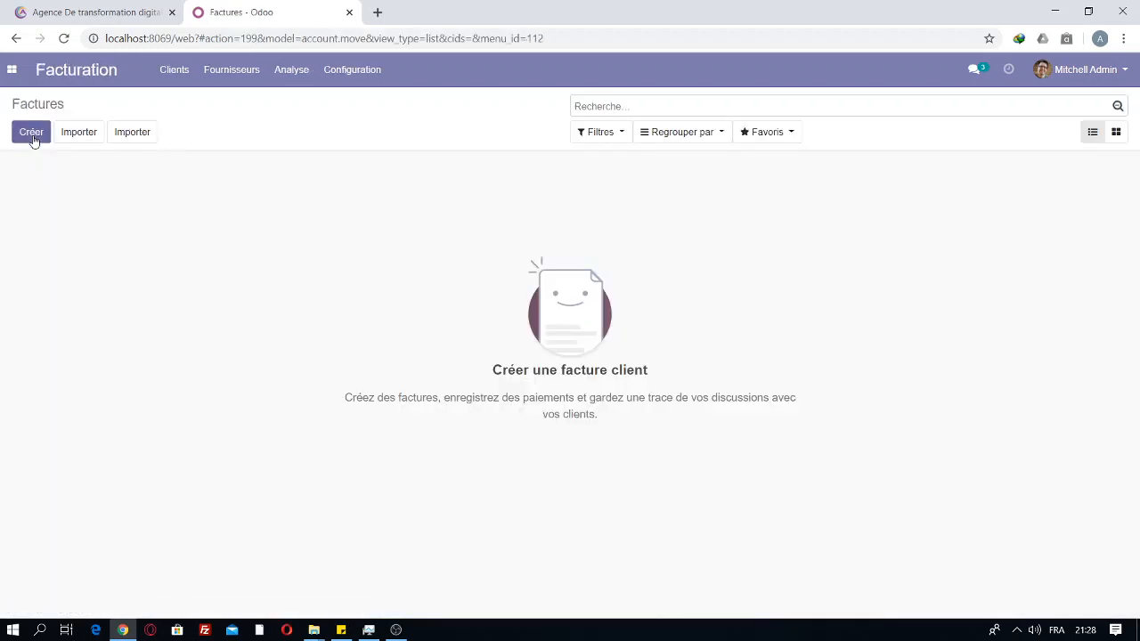
left_click(32, 134)
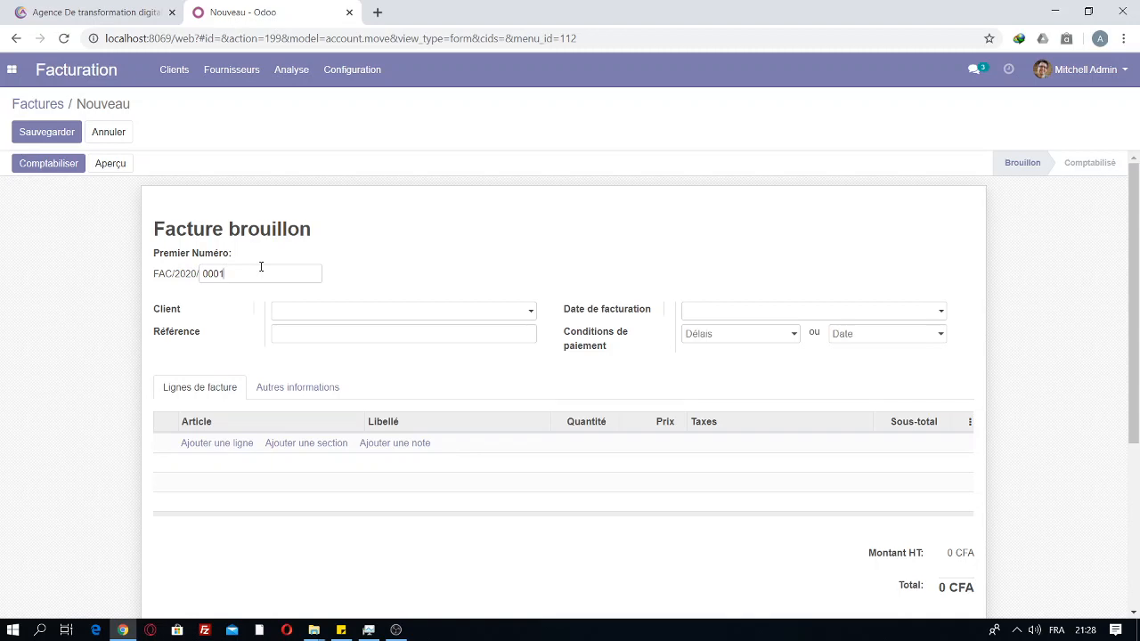
Step: Change a digit of the invoice number to 8 and select Azure Interior as client
mouse_move(233, 274)
left_mouse_down()
mouse_move(215, 272)
mouse_move(228, 297)
mouse_move(202, 270)
mouse_move(223, 277)
left_mouse_up()
key("BackSpace")
type("8")
left_click(304, 319)
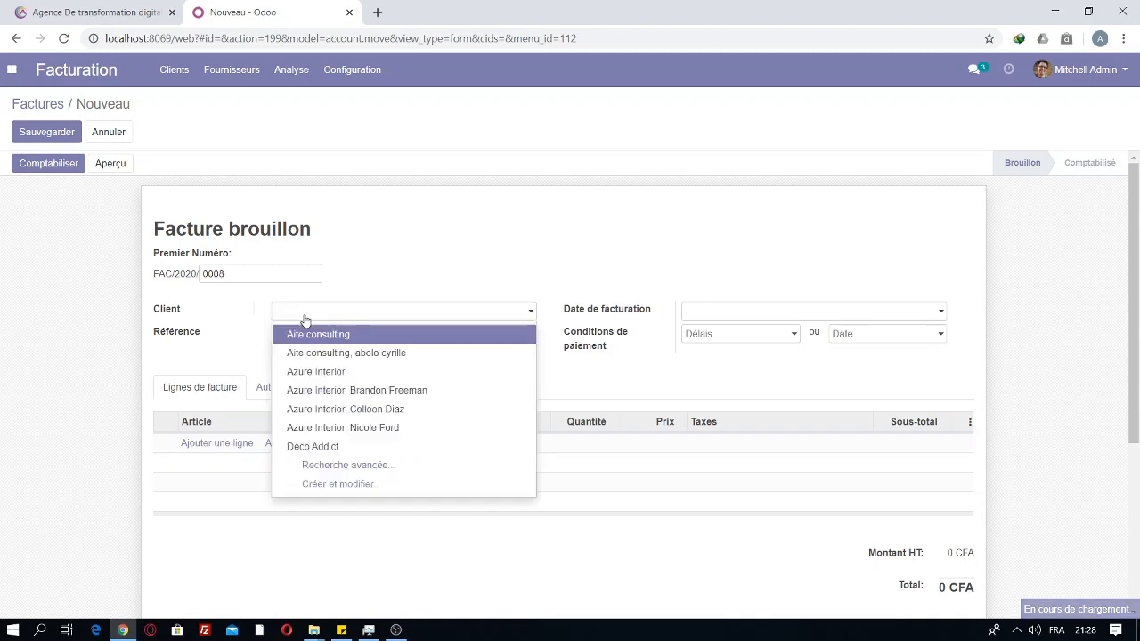
left_click(305, 321)
left_click(305, 320)
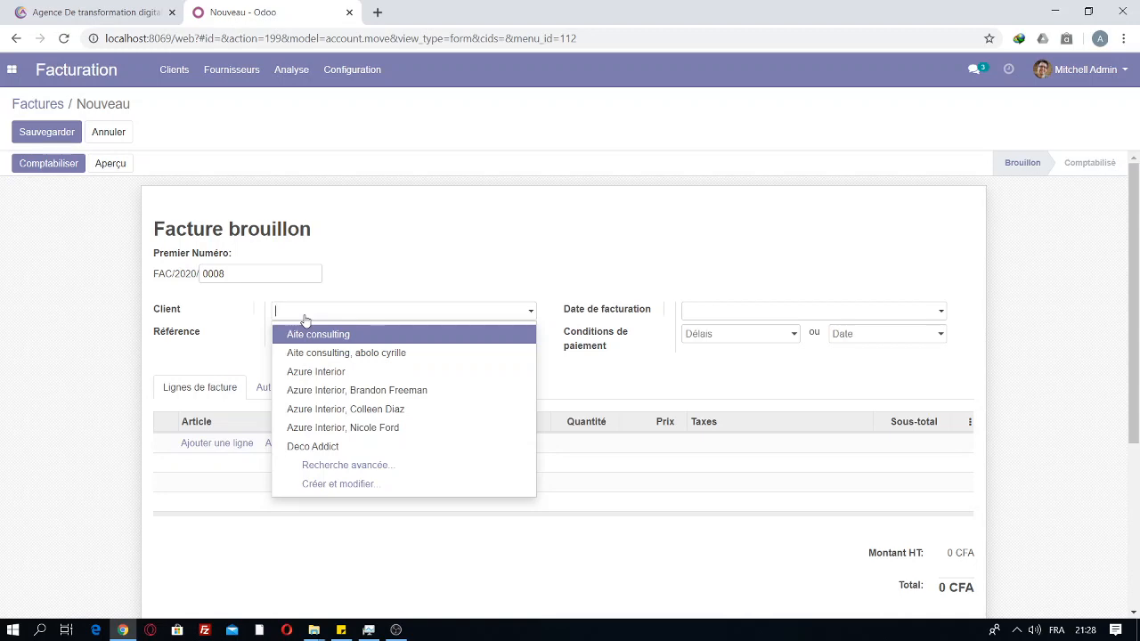
left_click(311, 372)
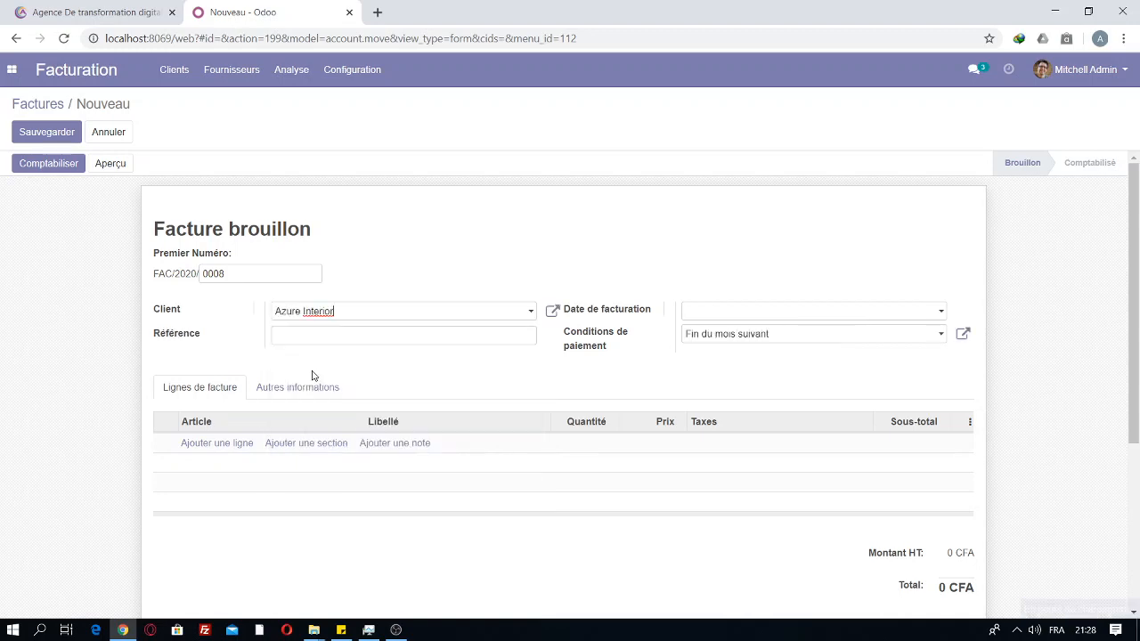
Step: Set date 29/03/2020, 15 jours terms, and reference 'Conception du site et de l'application mobile'
left_click(793, 316)
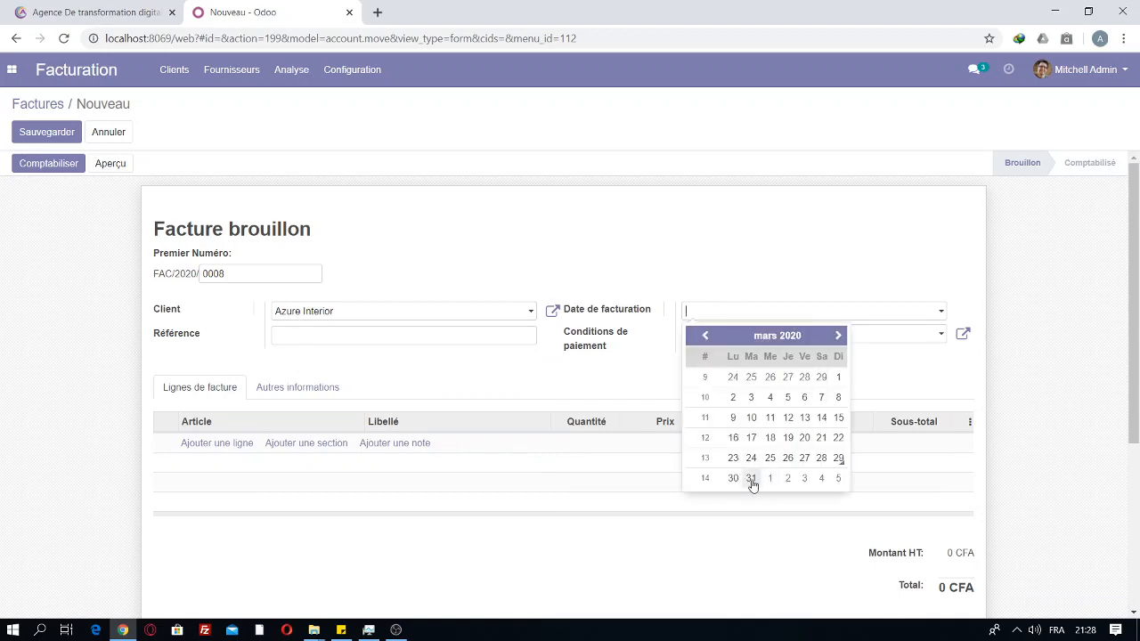
left_click(734, 480)
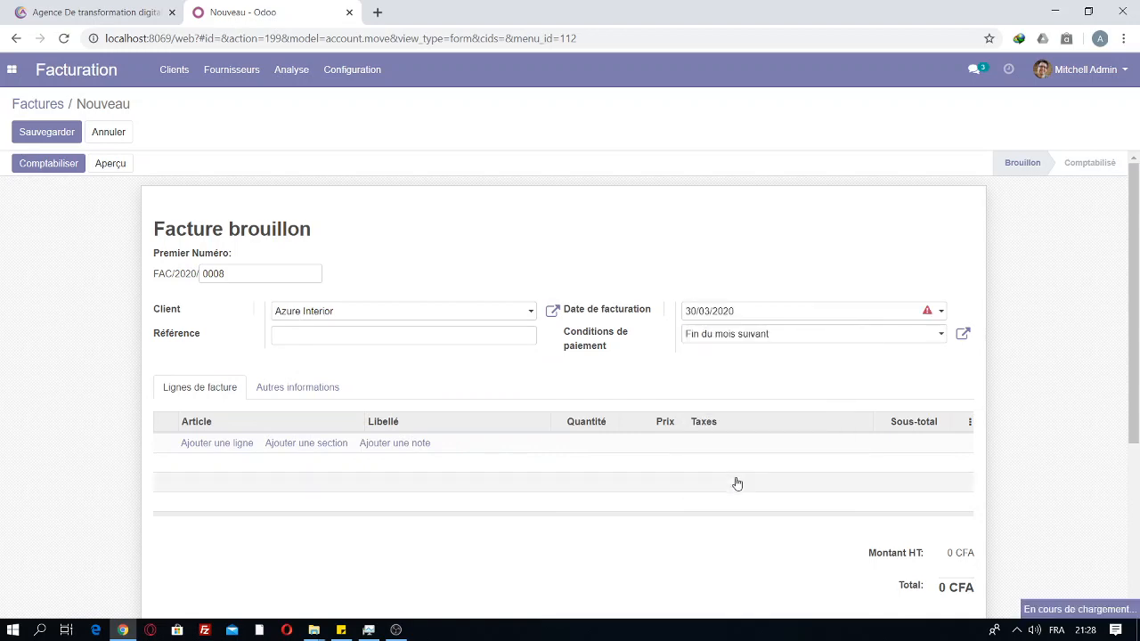
left_click(739, 311)
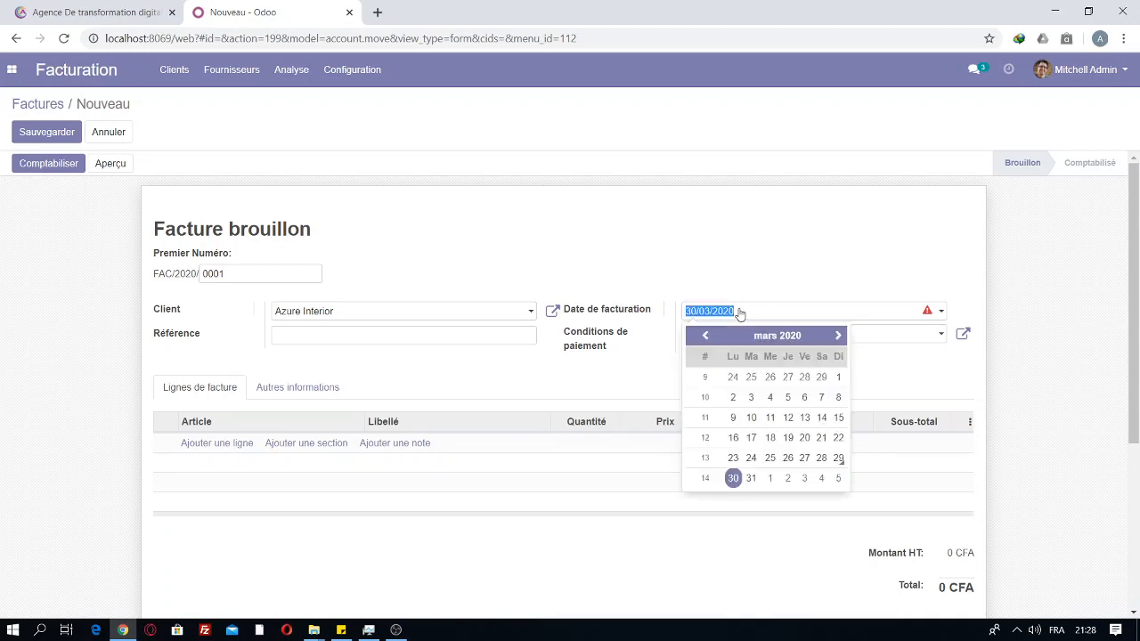
left_click(838, 458)
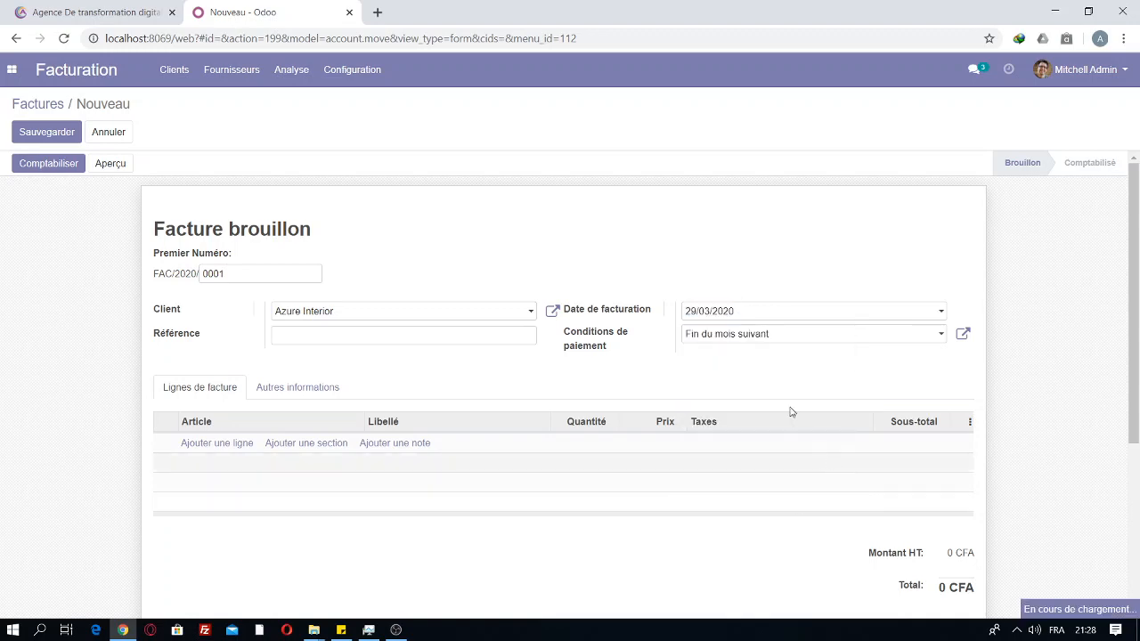
left_click(771, 336)
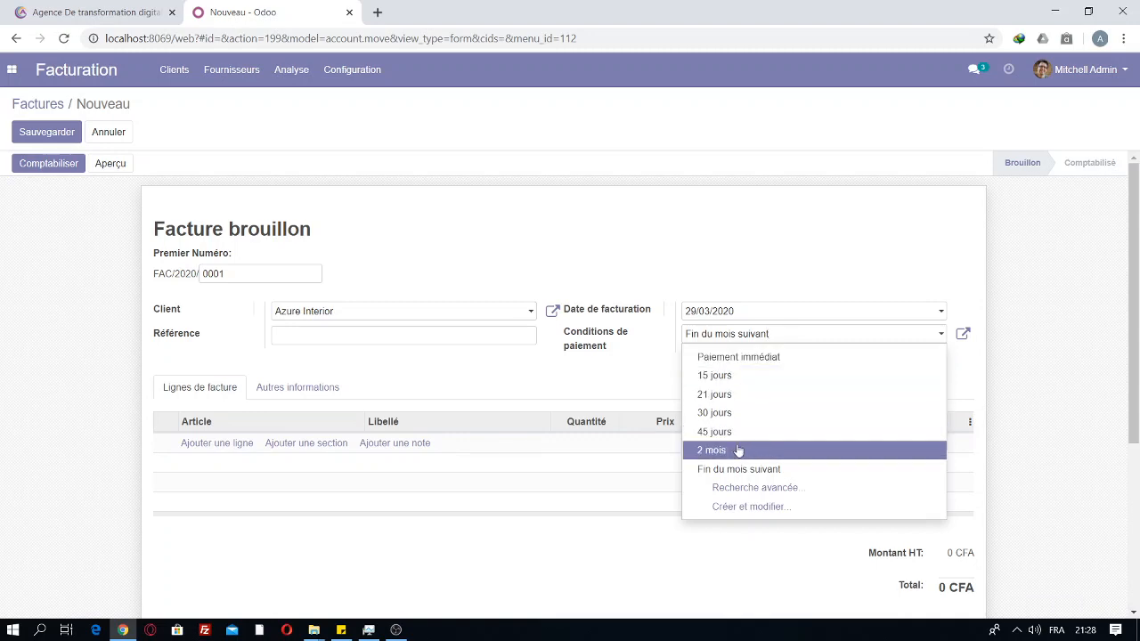
left_click(715, 376)
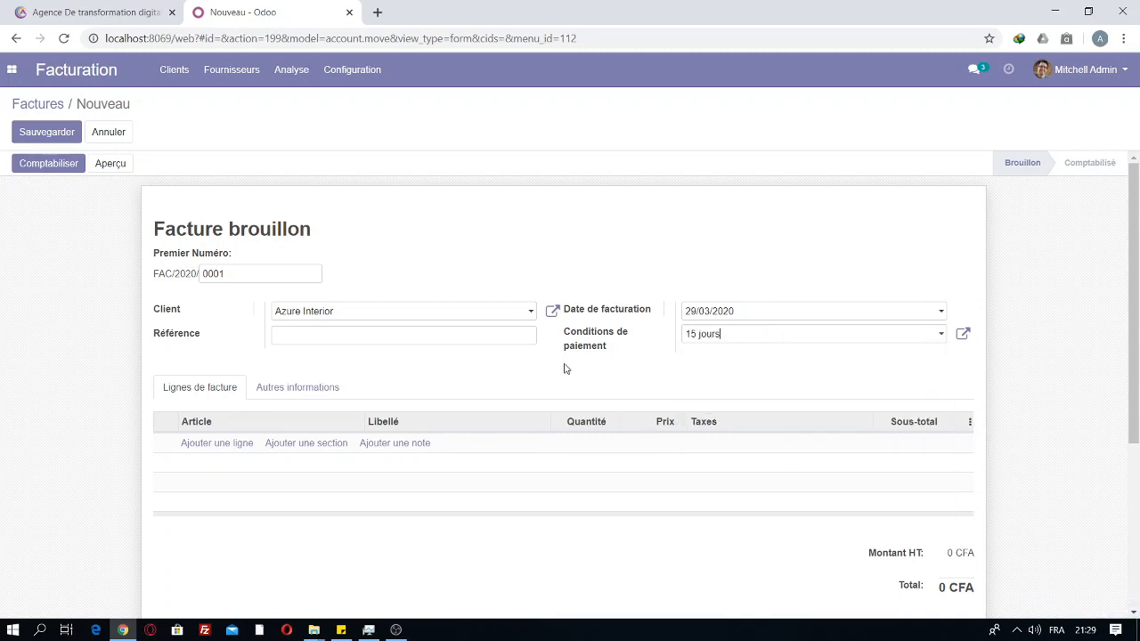
left_click(423, 335)
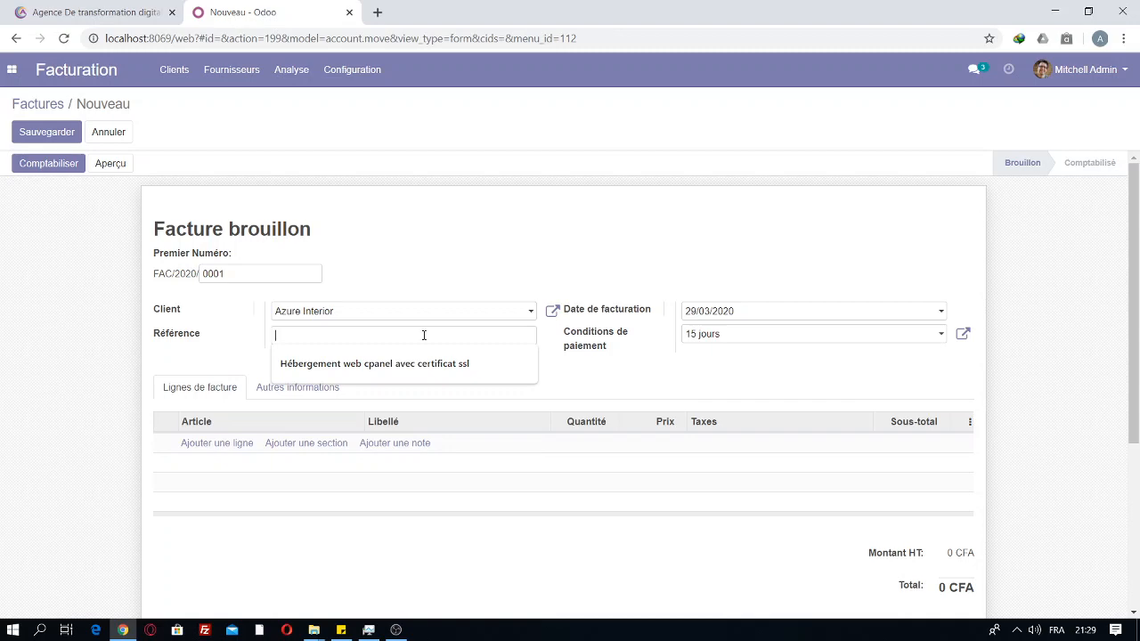
type("Con")
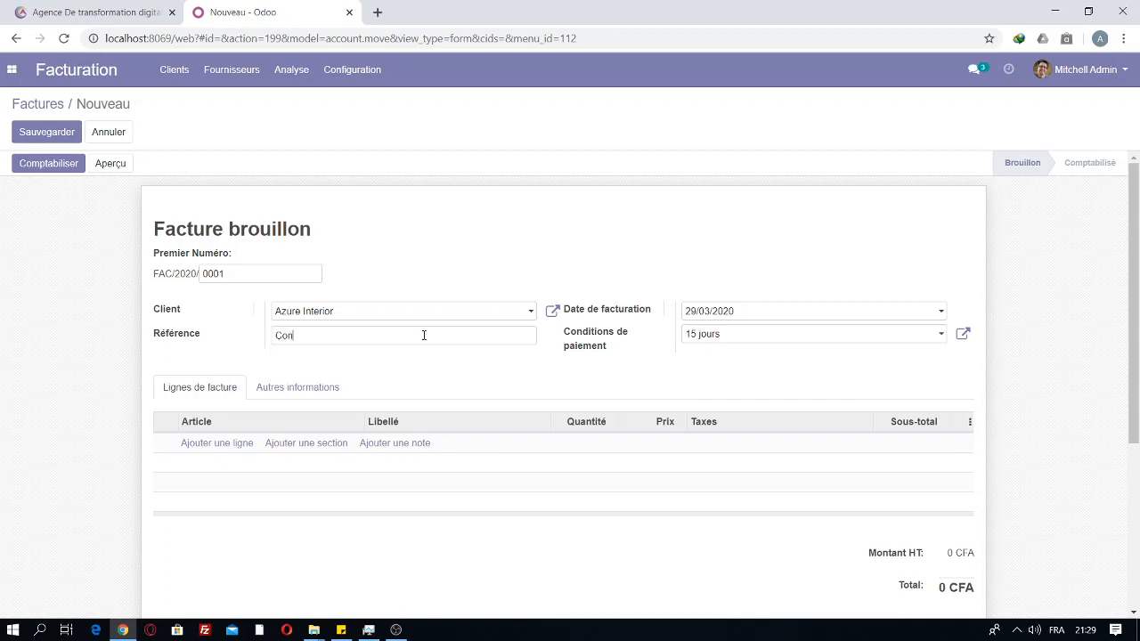
type("ception du site et de l'application mobile")
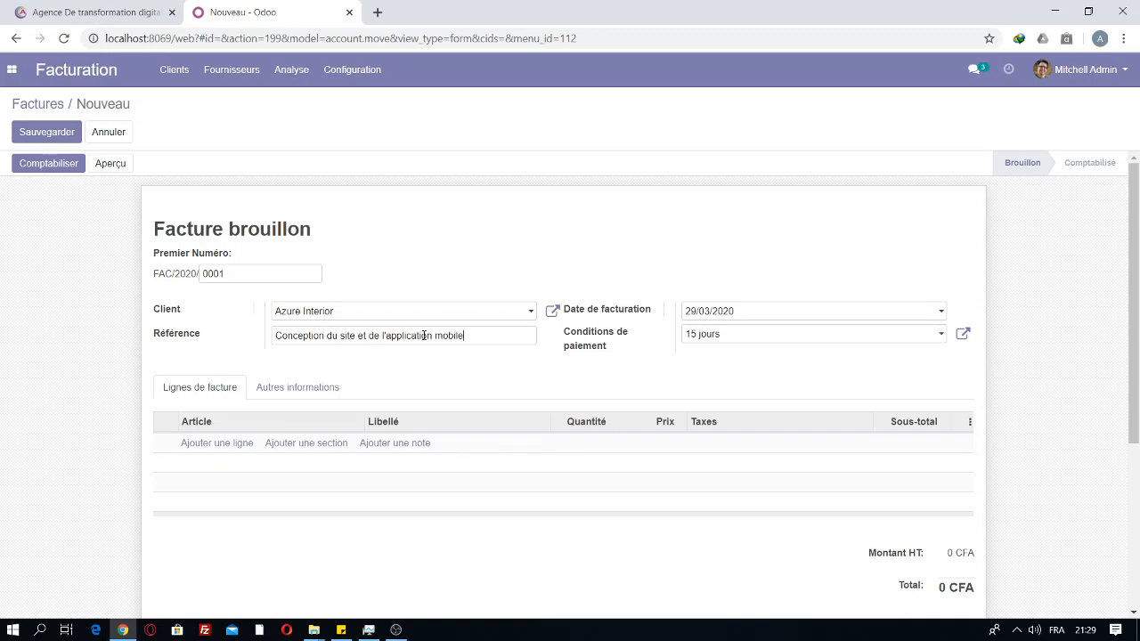
Step: Add a 'CONCEPTION DU SITE WEB' section to the invoice lines
scroll(1136, 394, "down", 1)
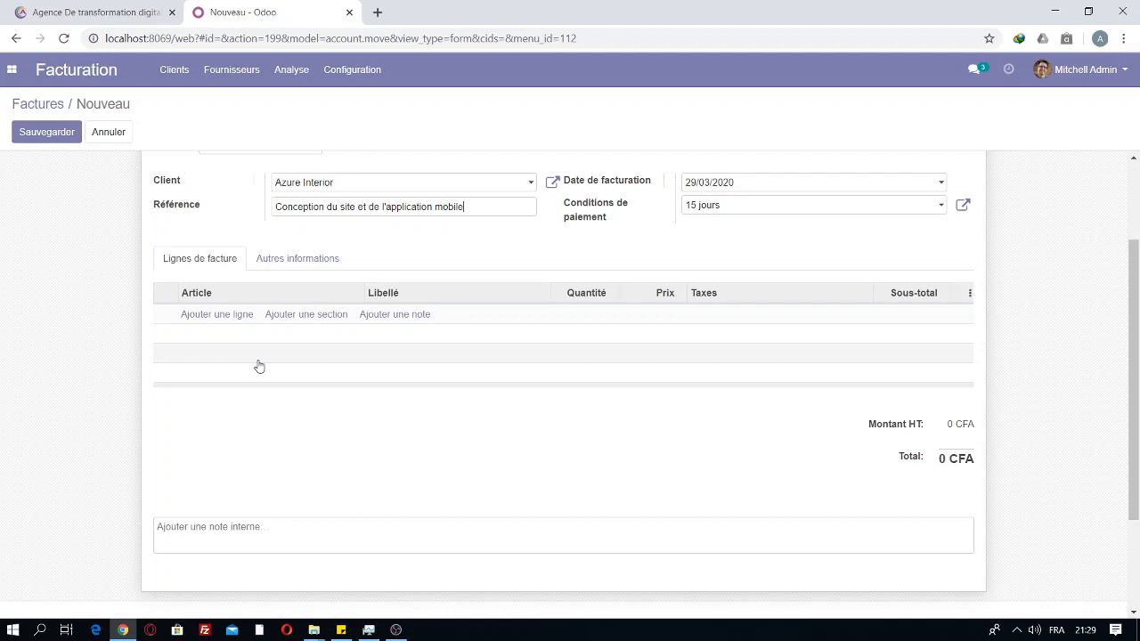
left_click(298, 316)
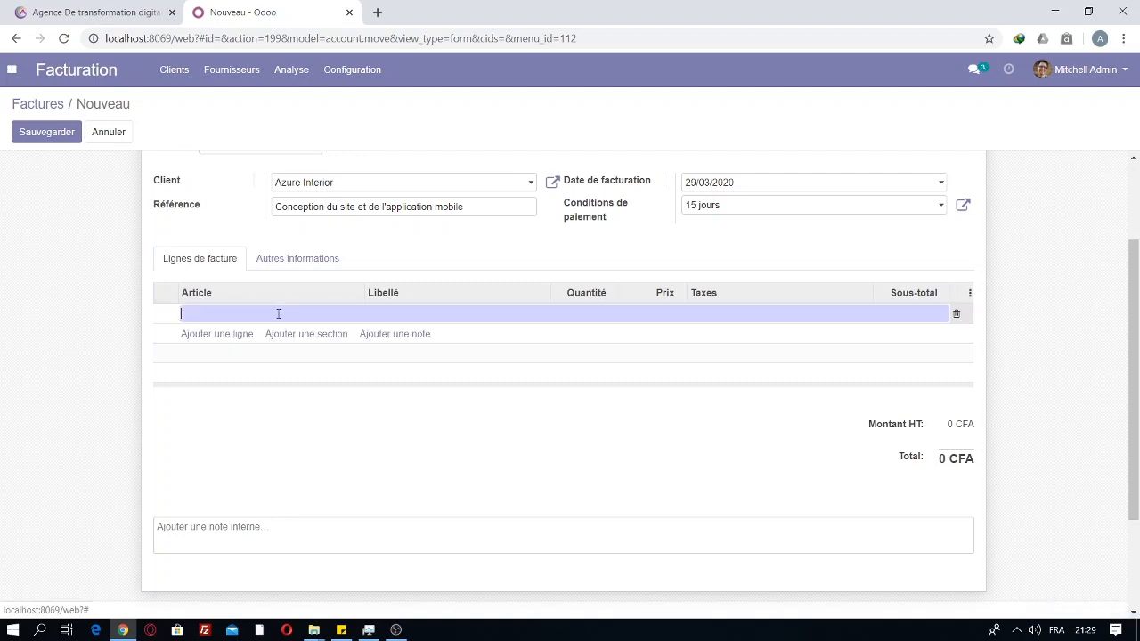
left_click(278, 313)
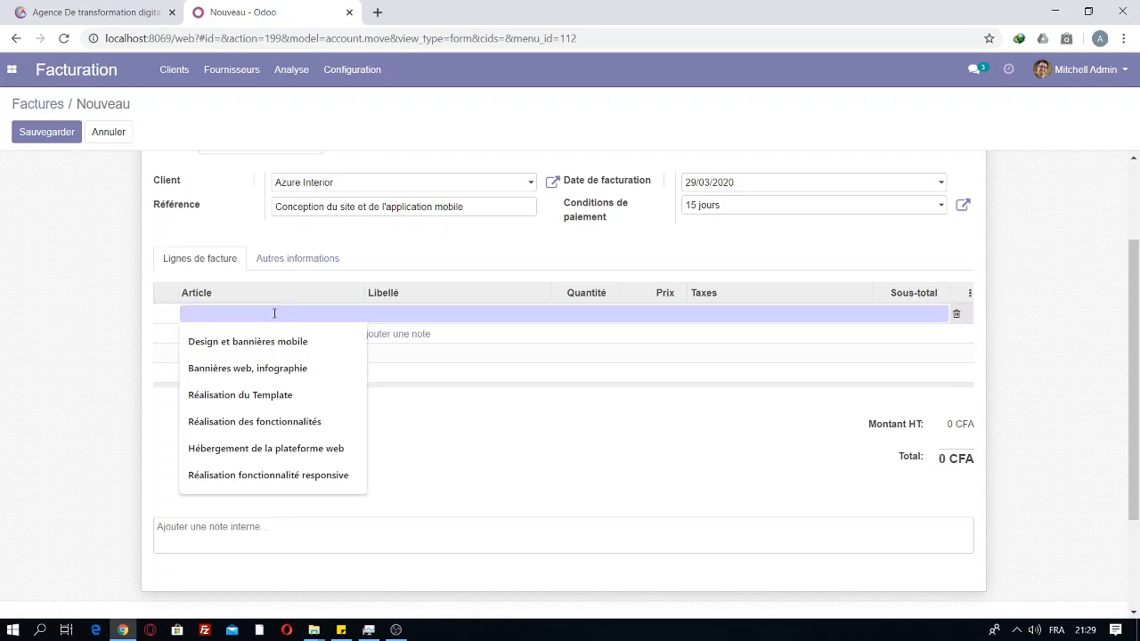
type("CONCEPTIO")
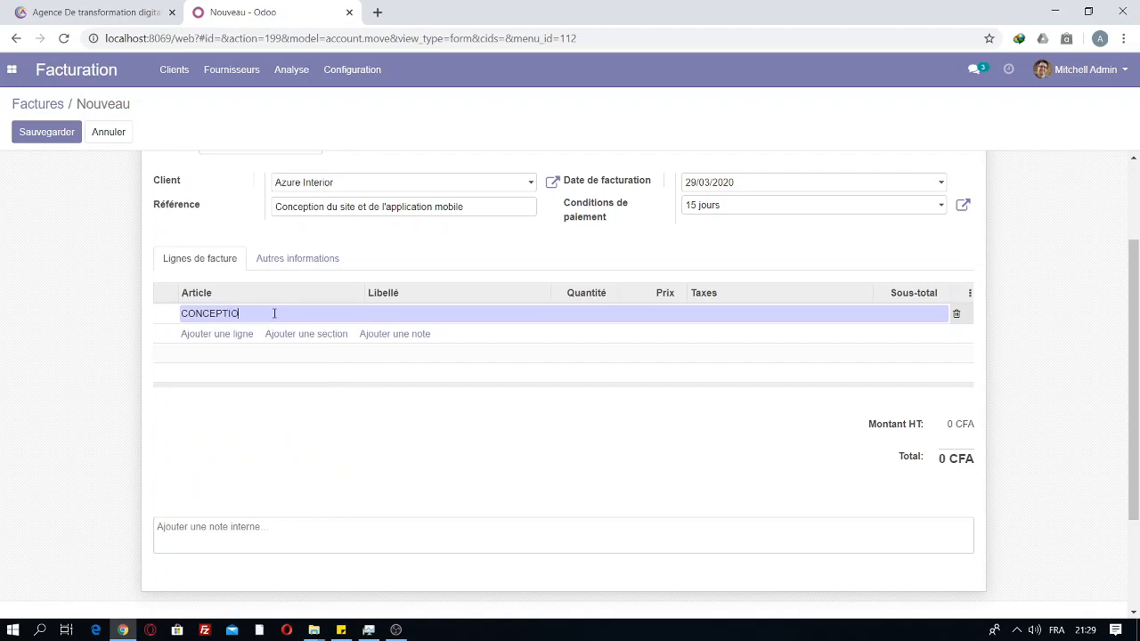
type("N DU SITE WEB")
left_click(290, 335)
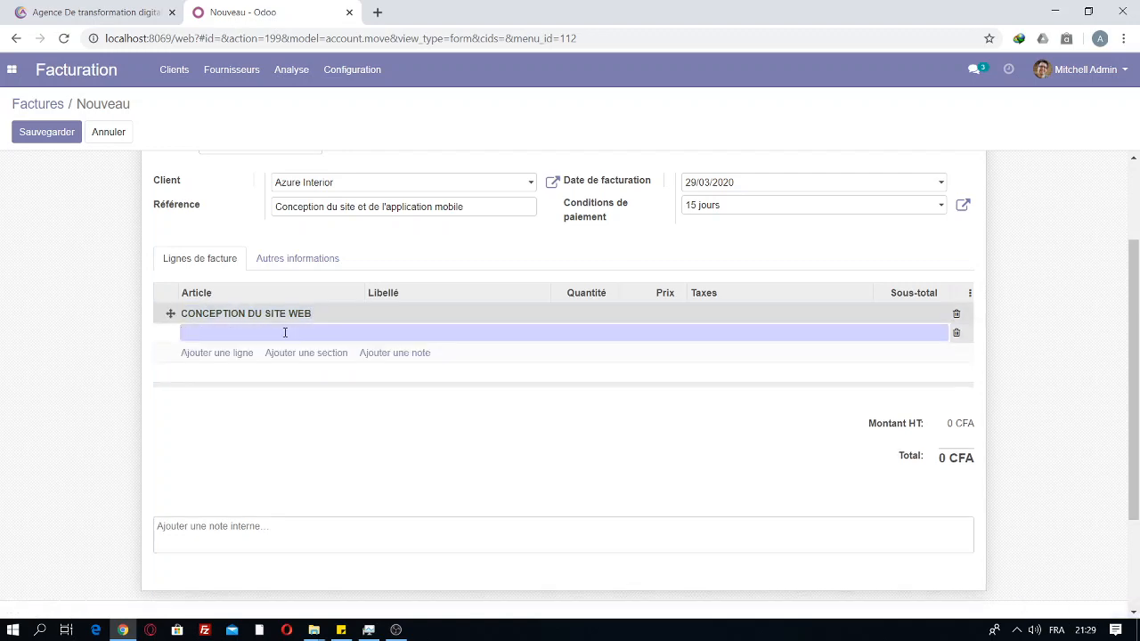
left_click(284, 333)
type("C")
key("BackSpace")
left_click(305, 401)
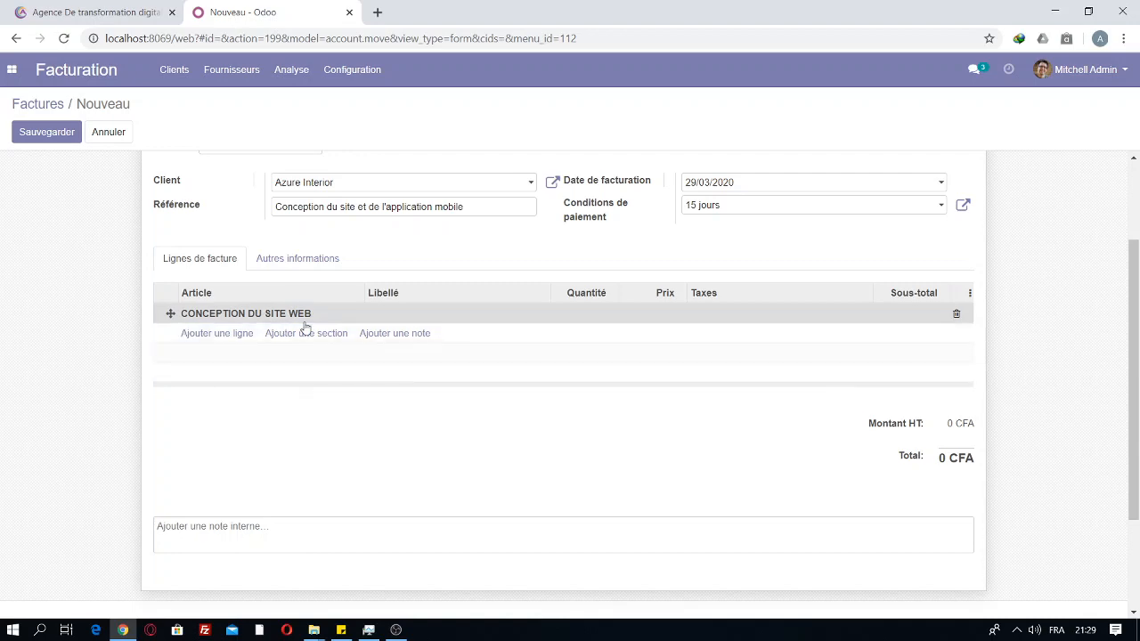
Step: Add a line under the section and begin creating a new product for it
left_click(218, 334)
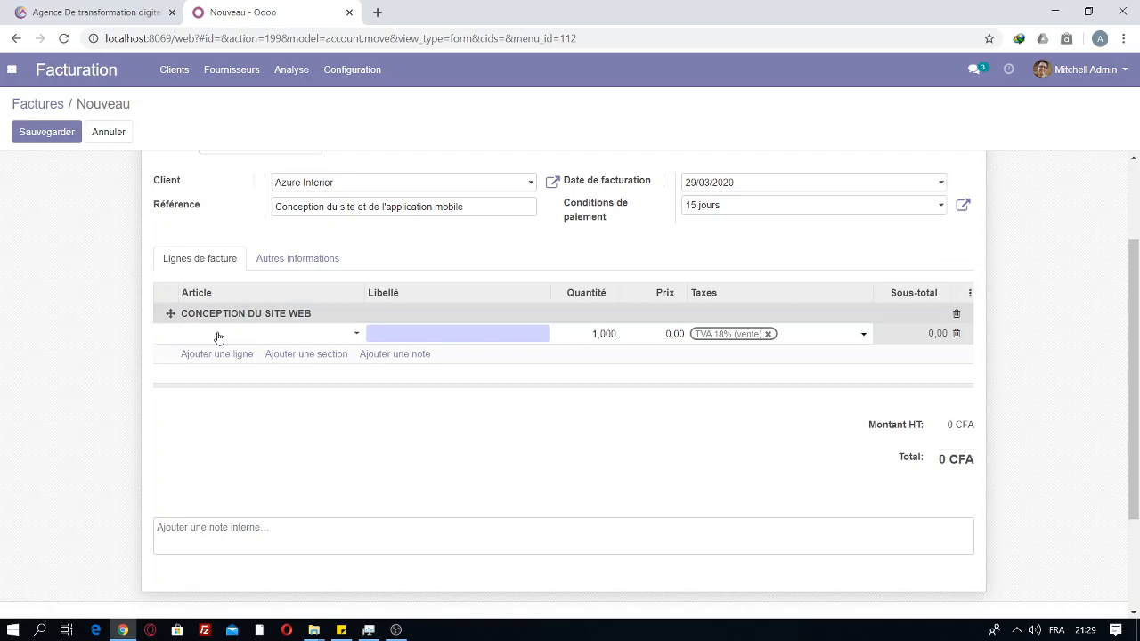
left_click(218, 335)
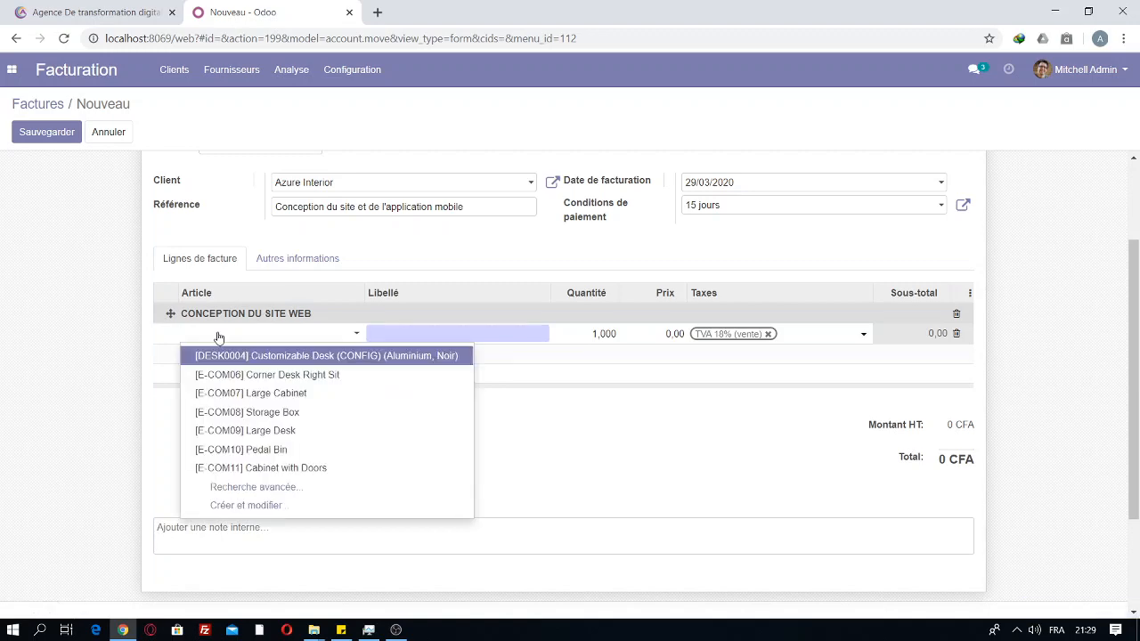
left_click(107, 345)
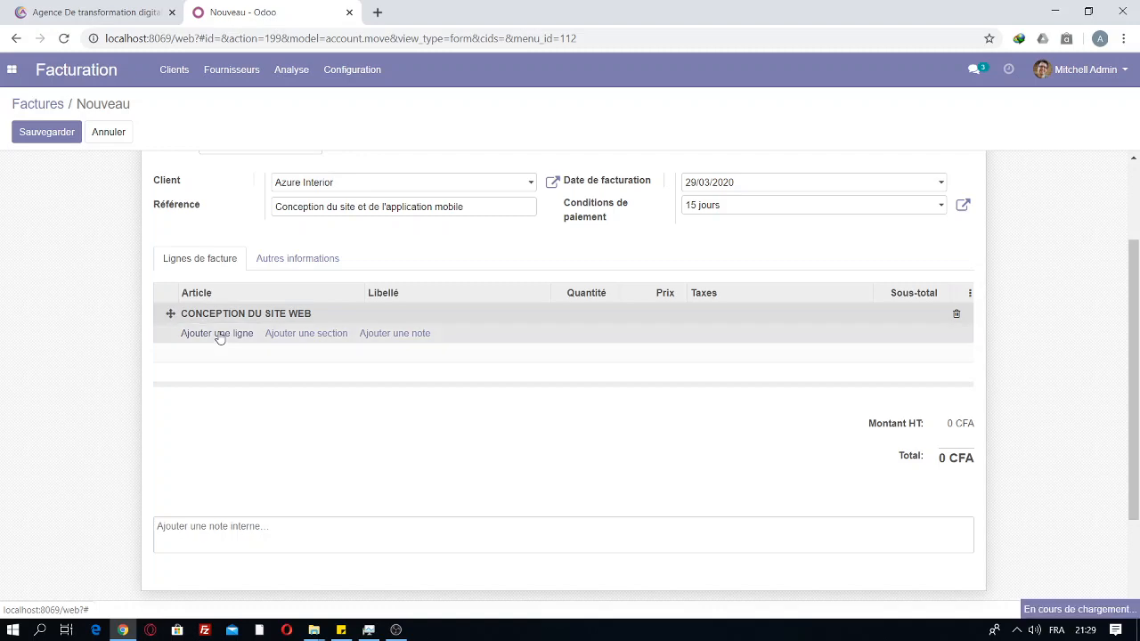
left_click(219, 336)
left_click(224, 364)
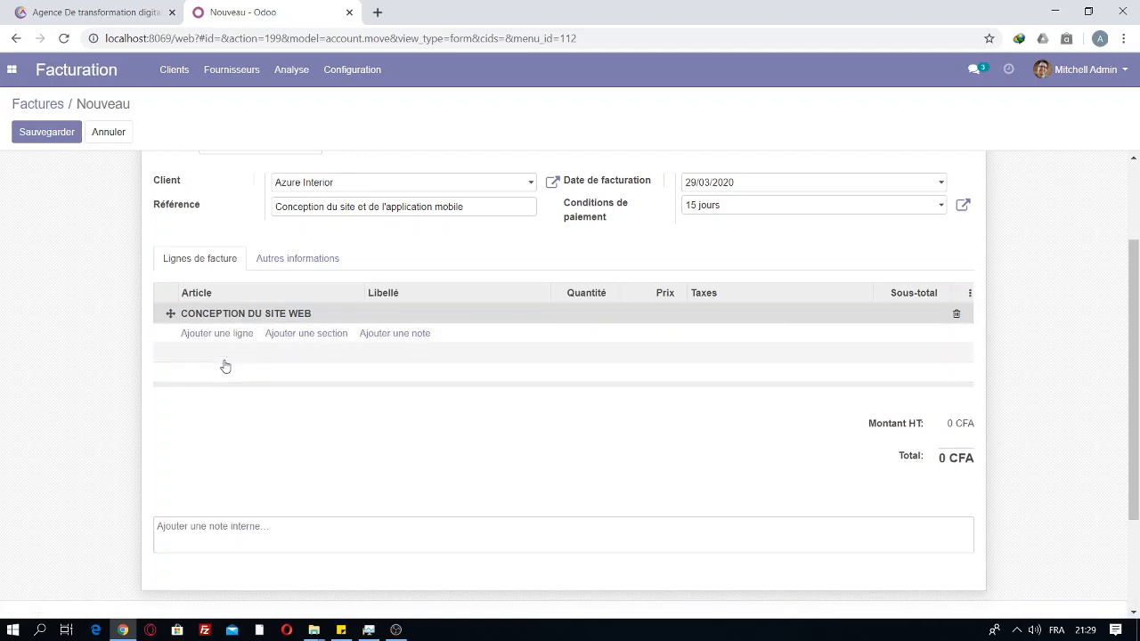
left_click(218, 337)
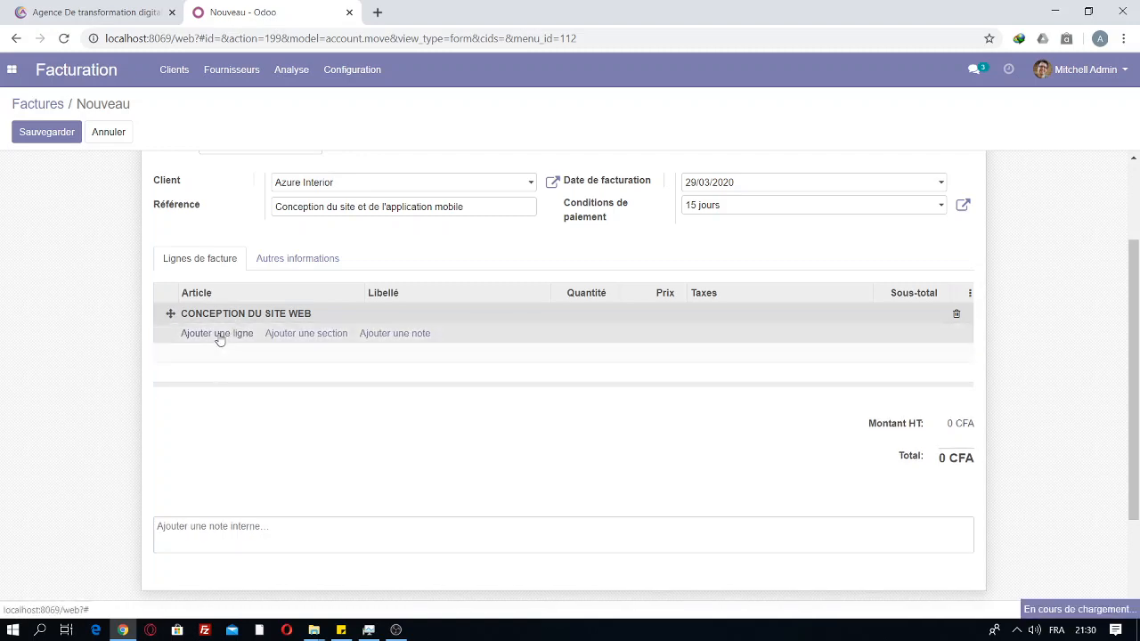
left_click(219, 338)
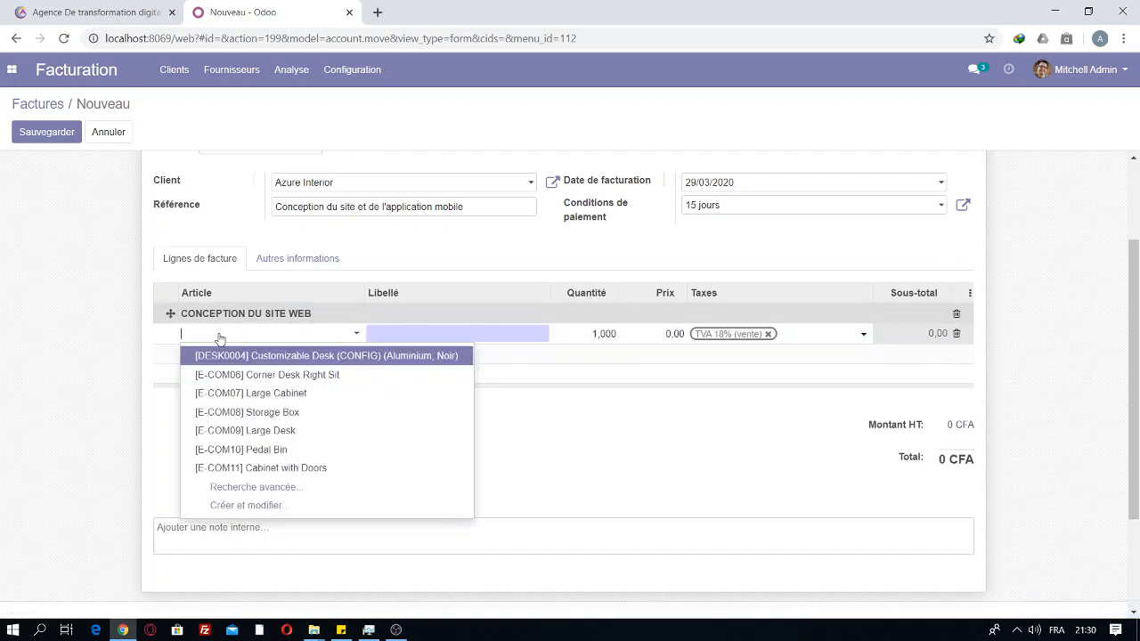
left_click(258, 506)
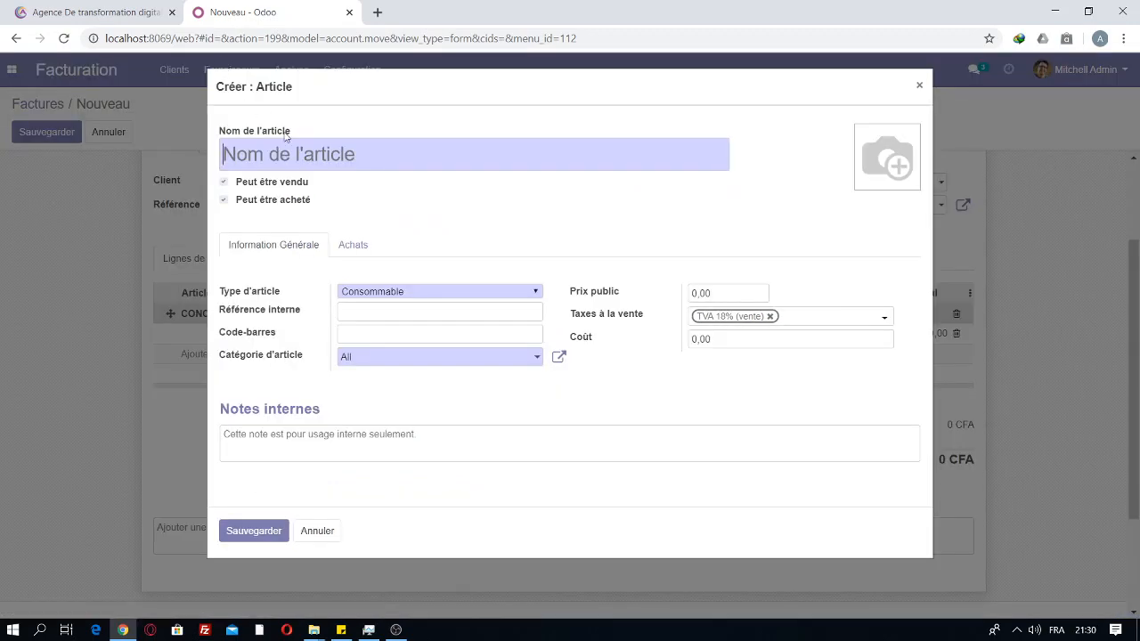
Step: Create article 'conception du design web' and price its line at 150 000,00
type("conception ")
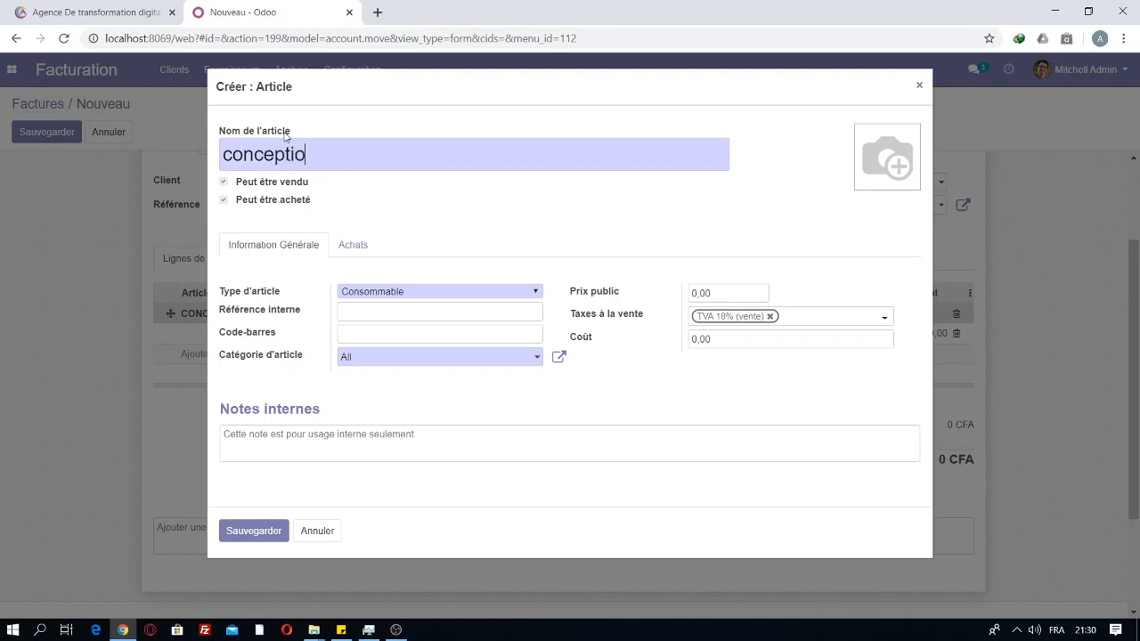
type("du s")
key("BackSpace")
type("d")
key("BackSpace")
type("design web")
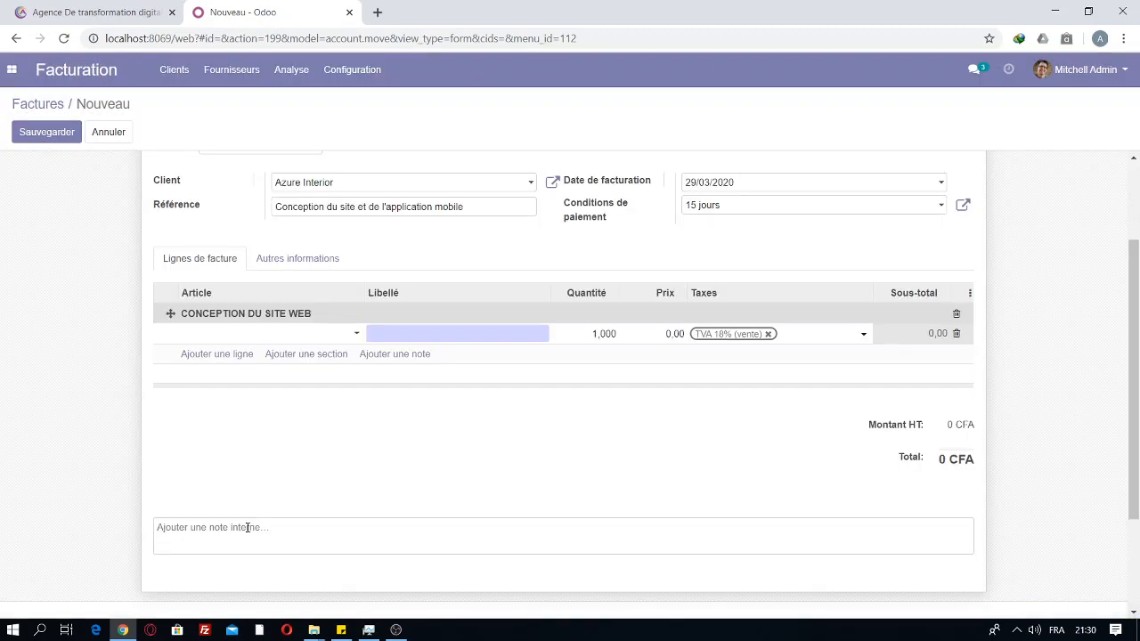
left_click(594, 333)
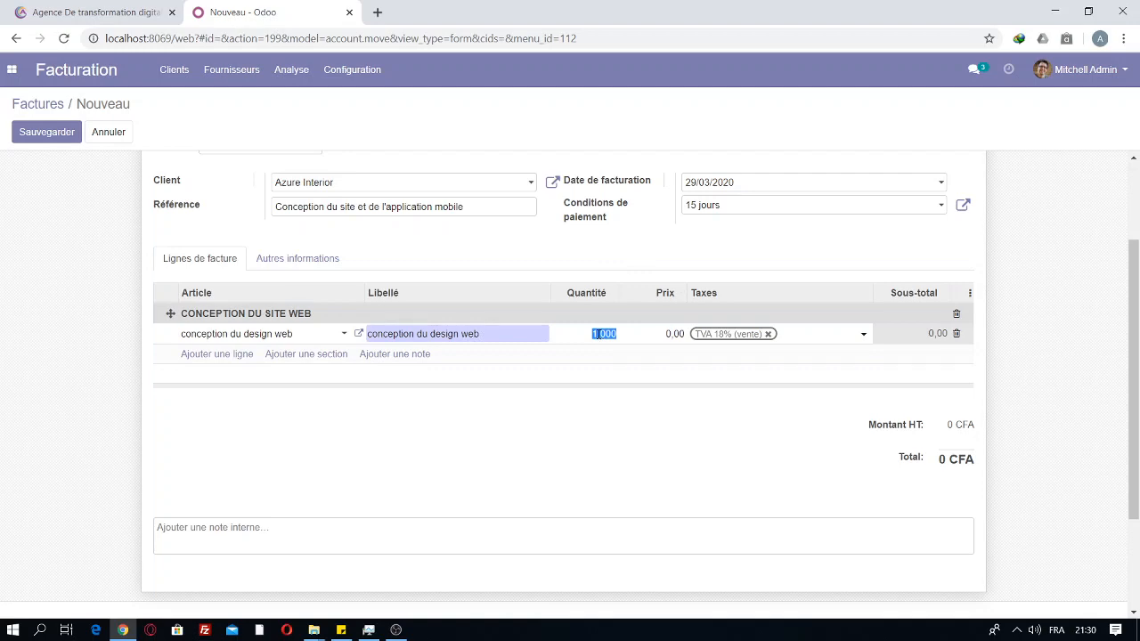
left_click(599, 334)
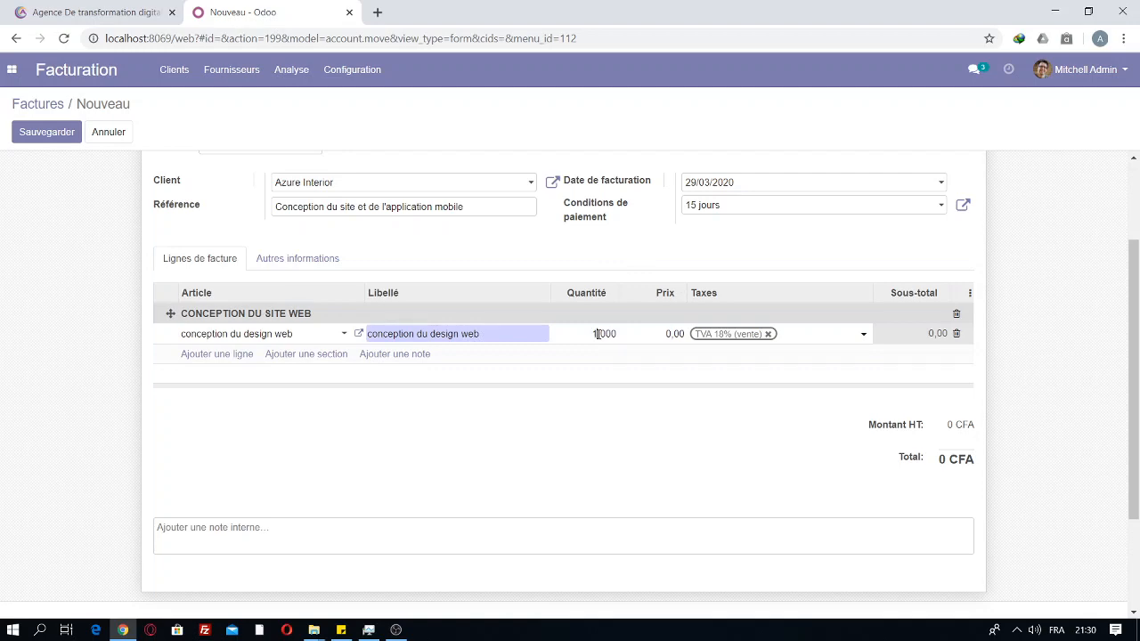
left_click(674, 333)
left_click(672, 333)
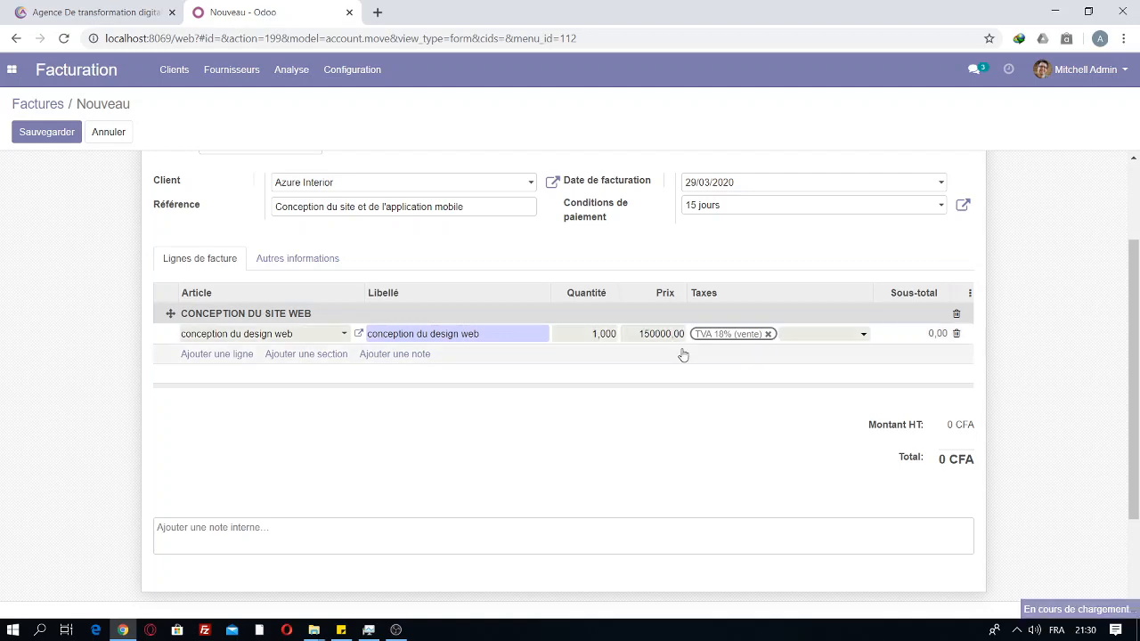
left_click(684, 357)
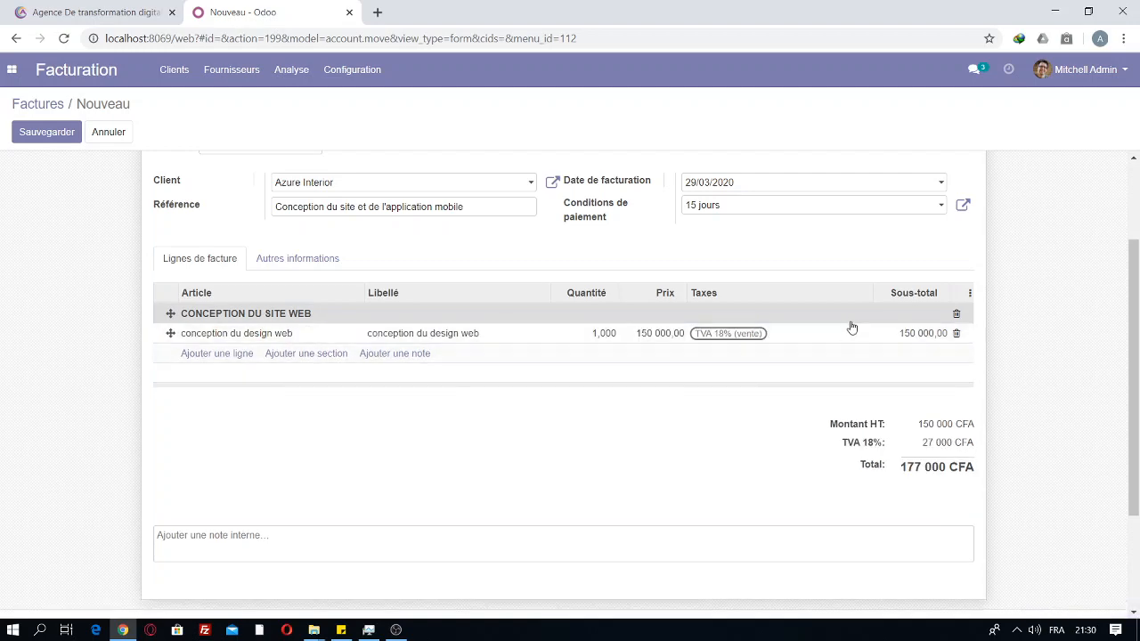
Step: Change the line quantity to 2,000, then restore it to 1,000 for a 177 000 CFA total
left_click(597, 334)
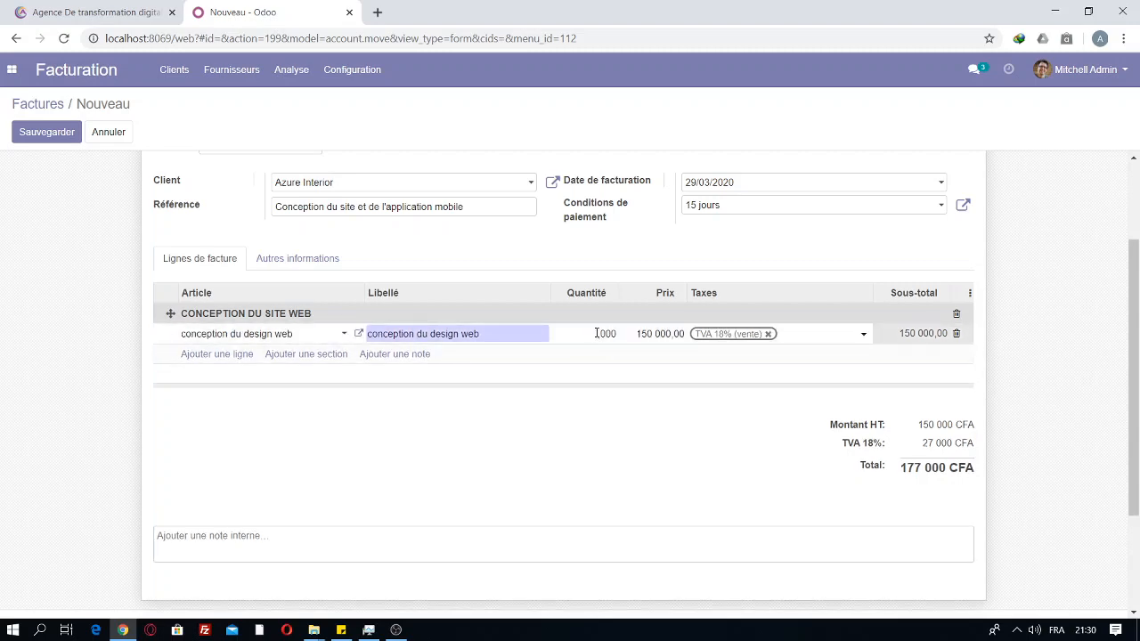
left_click(616, 375)
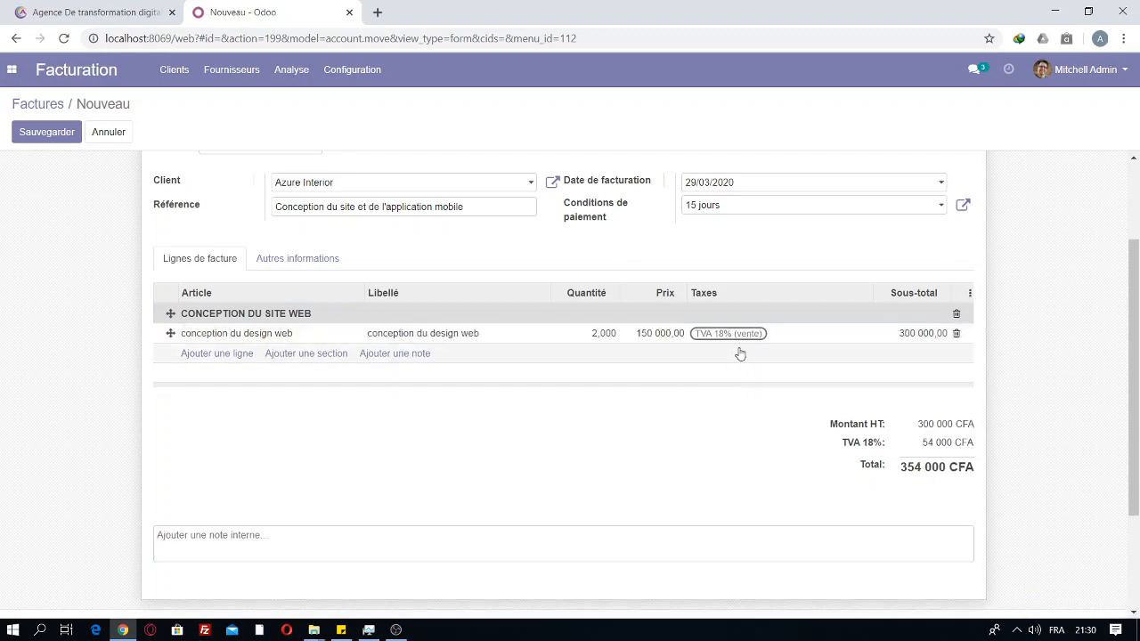
left_click(600, 335)
left_click(595, 333)
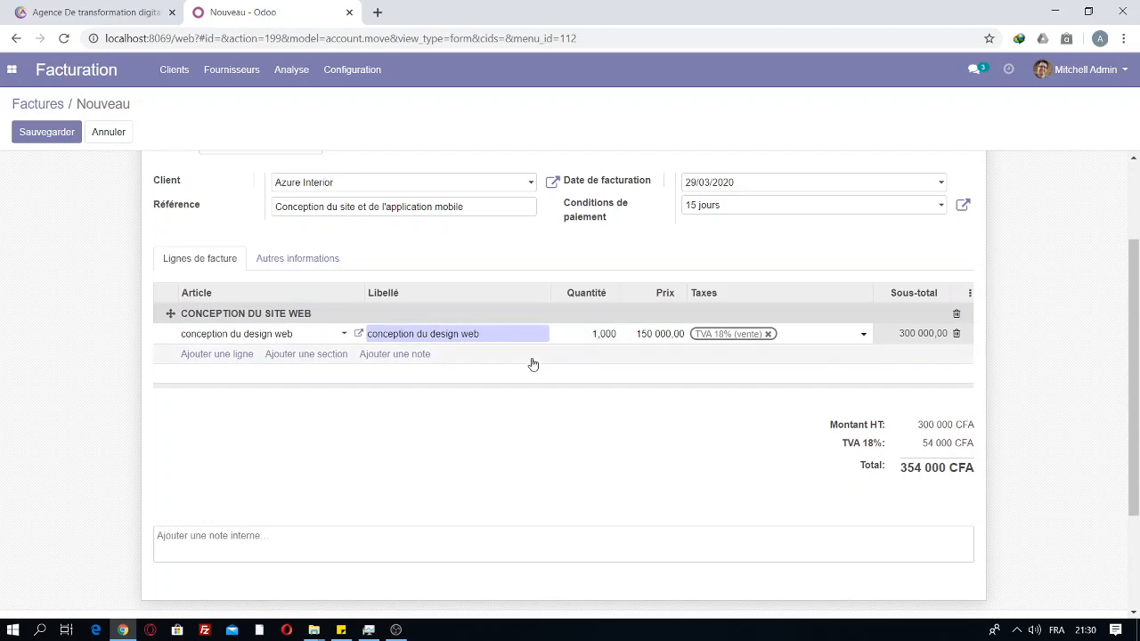
left_click(377, 365)
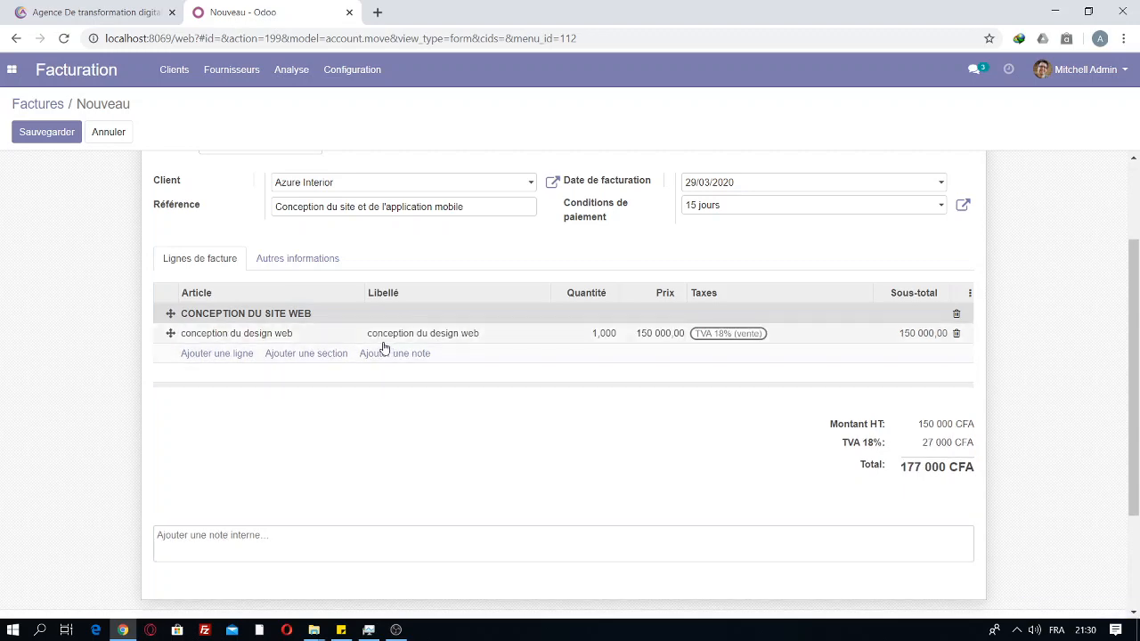
left_click(217, 356)
Step: Create the article 'réalisation des fonctionalités' for the new line, correcting its spelling
left_click(217, 361)
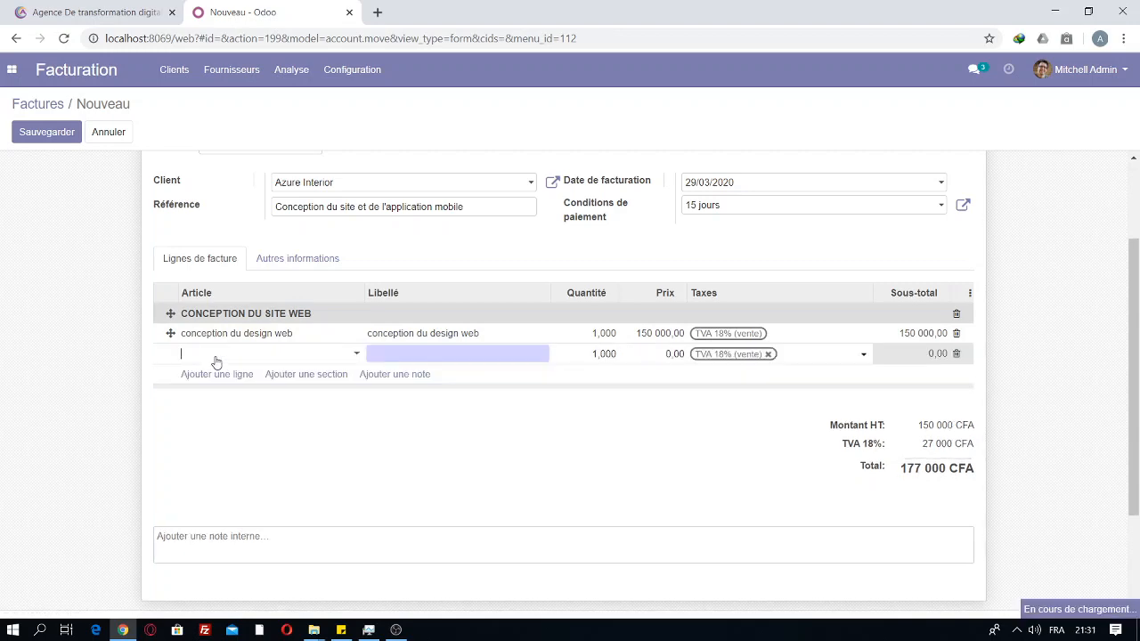
left_click(259, 526)
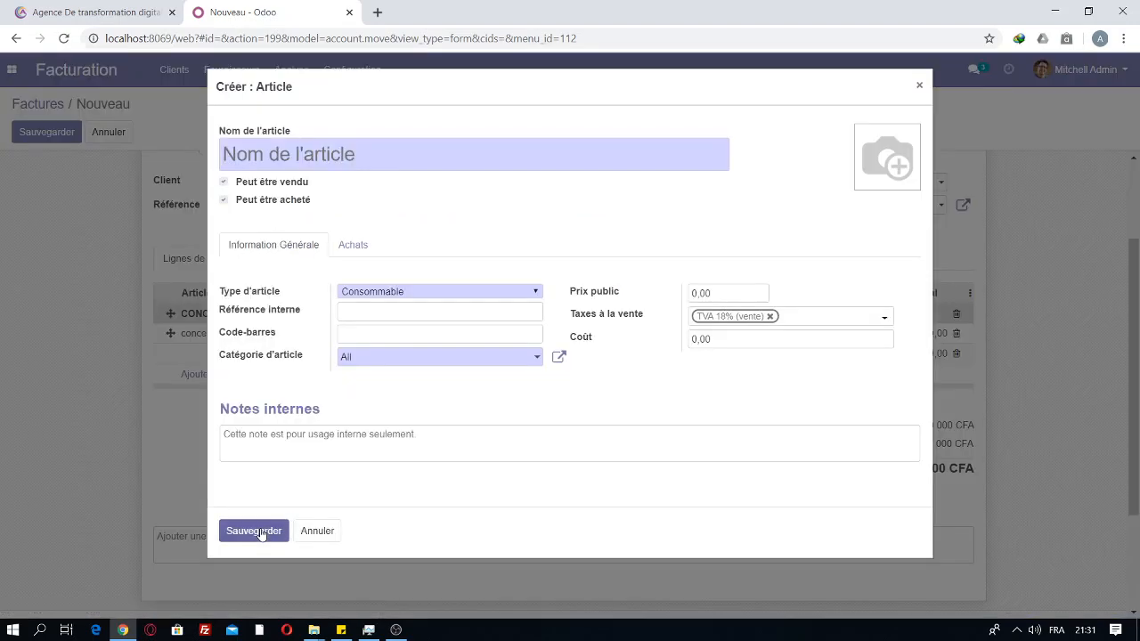
left_click(252, 155)
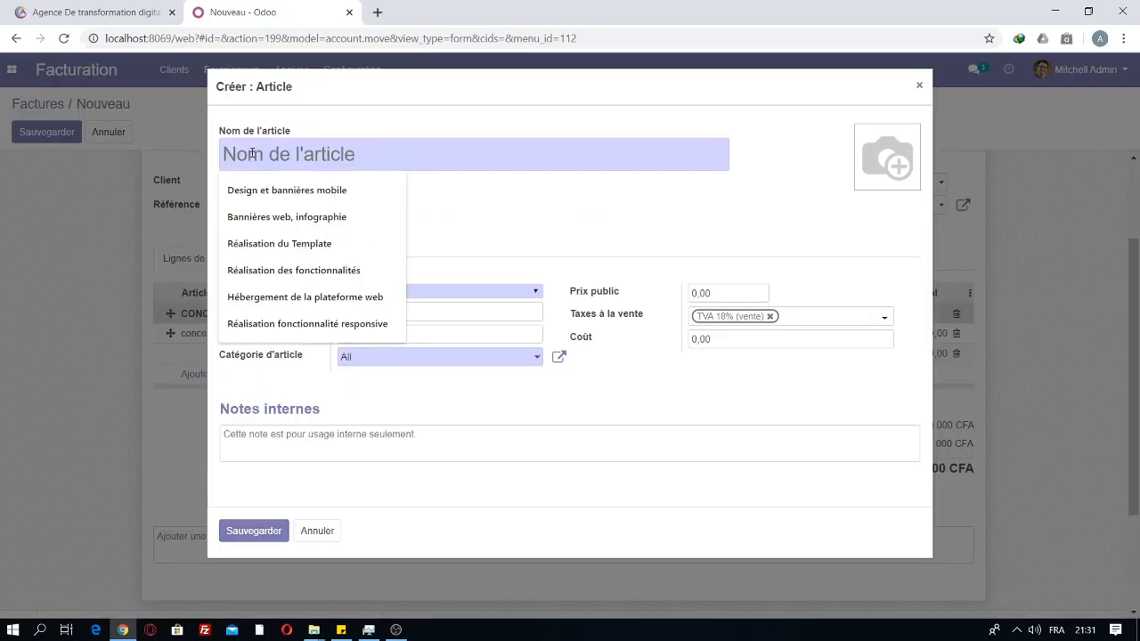
type("reali")
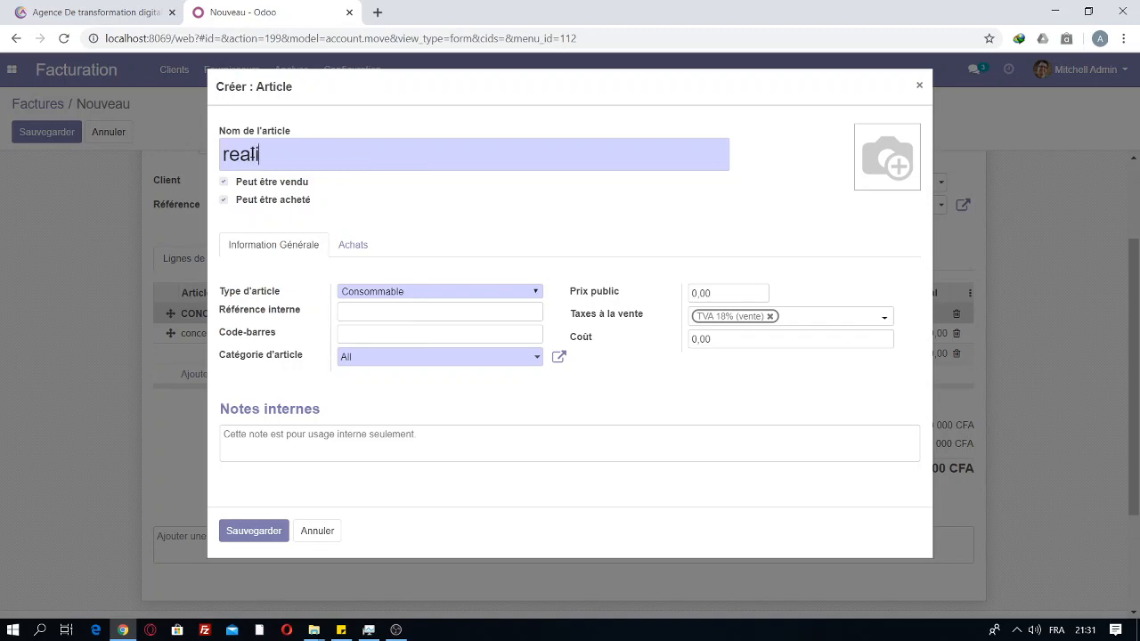
type("sation des")
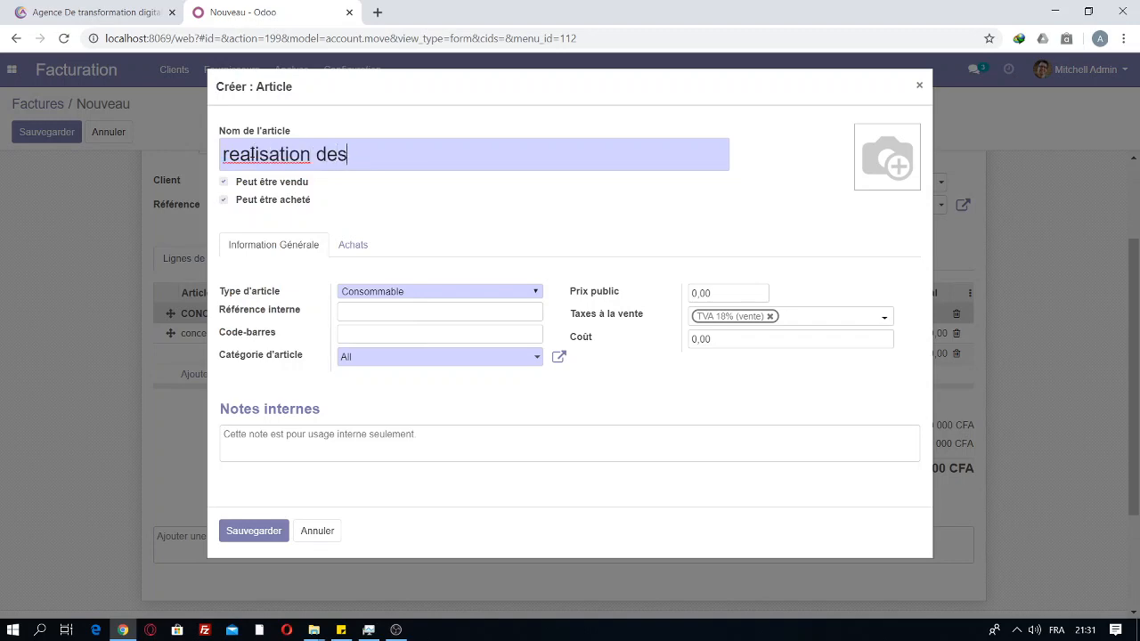
type(" fonctional")
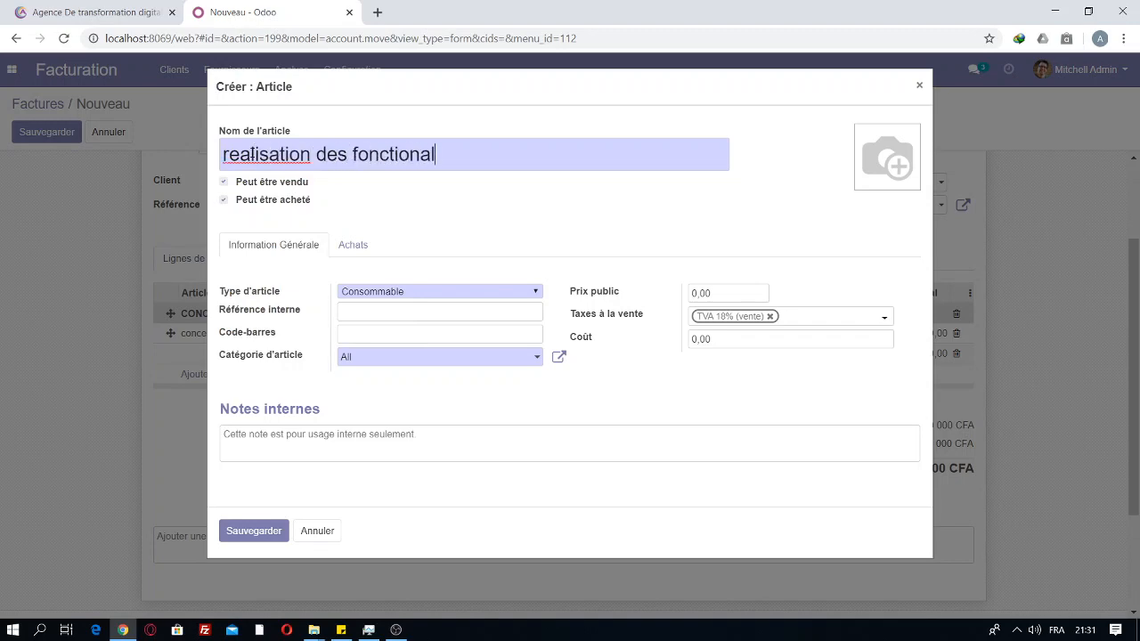
type("it&")
key("BackSpace")
type("es")
right_click(272, 153)
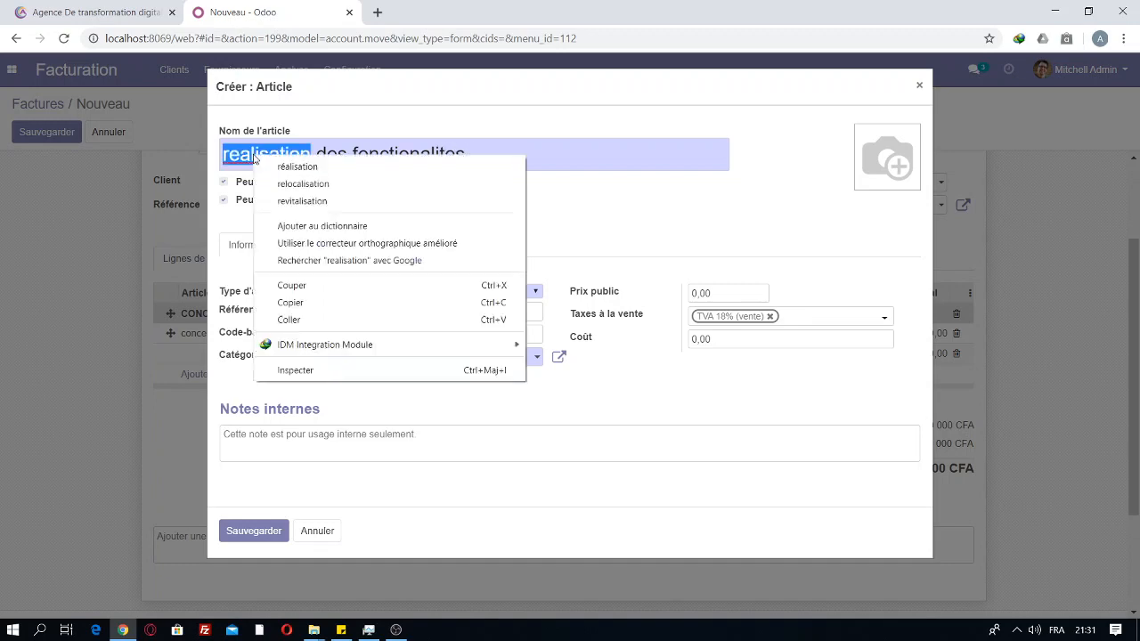
left_click(303, 166)
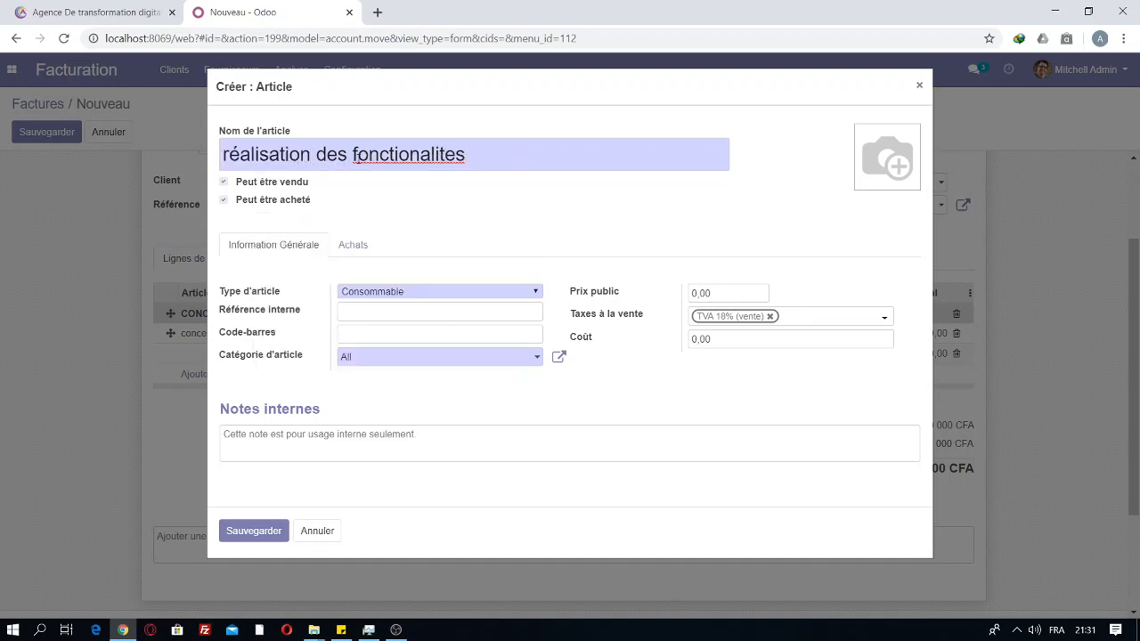
right_click(356, 154)
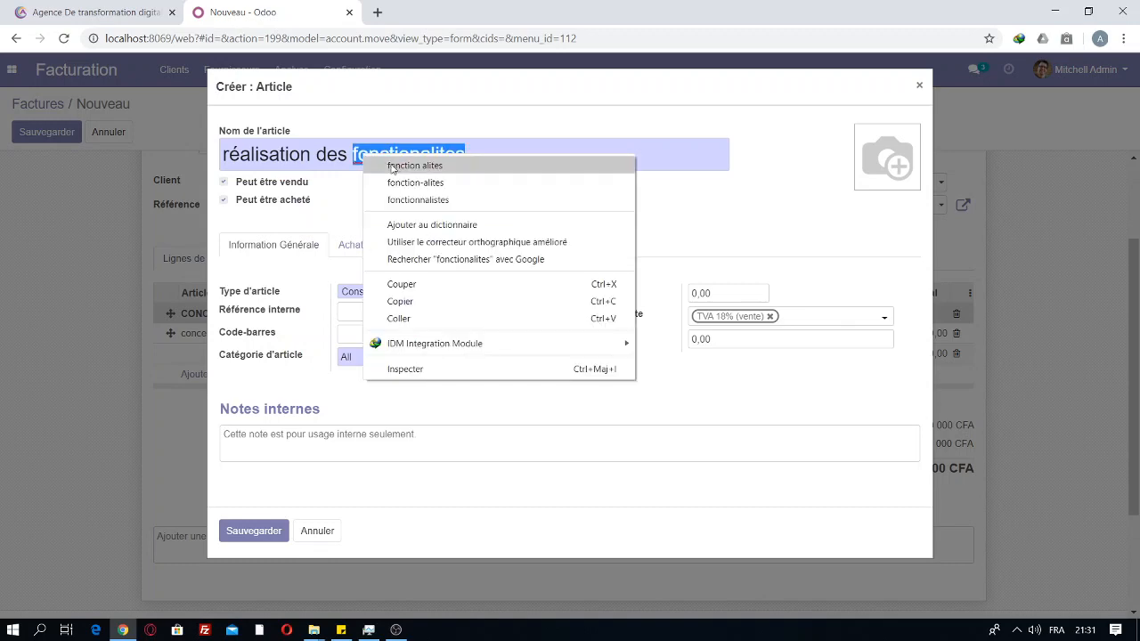
left_click(341, 148)
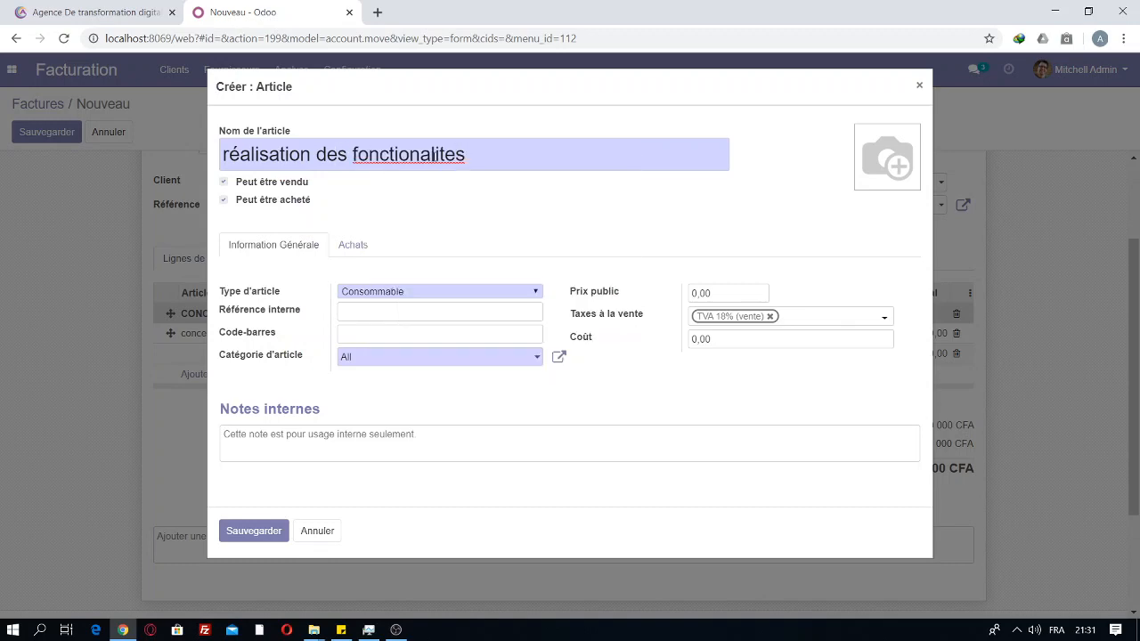
key("BackSpace")
type("é")
left_click(239, 530)
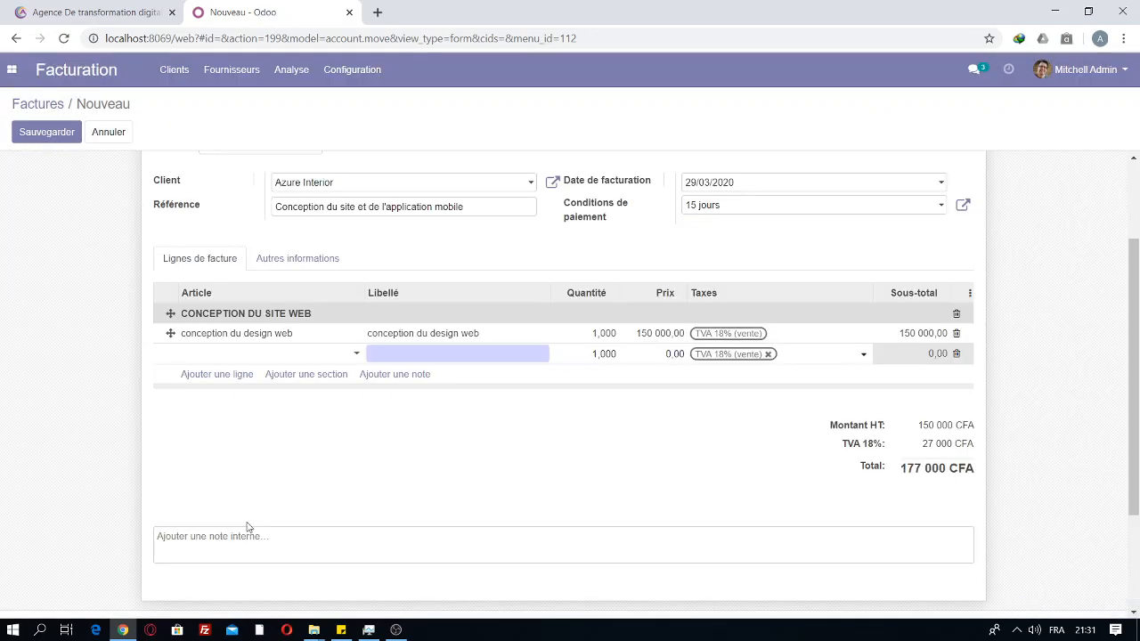
Step: Price the réalisation line at 300 000,00, bringing the total to 531 000 CFA
left_click(679, 354)
left_click(670, 354)
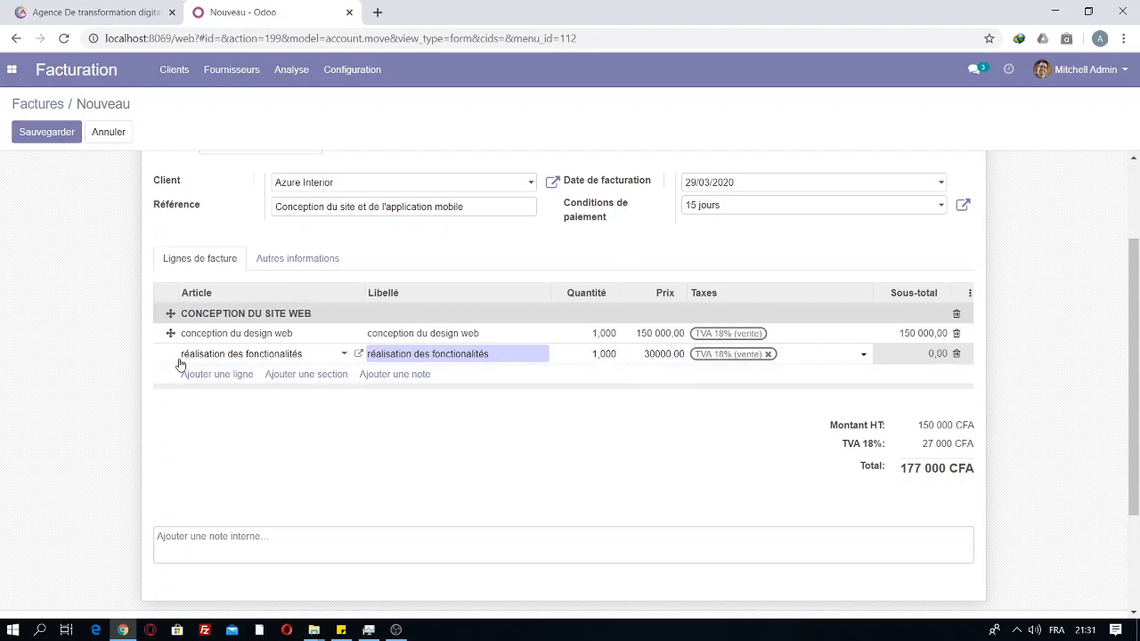
left_click(203, 376)
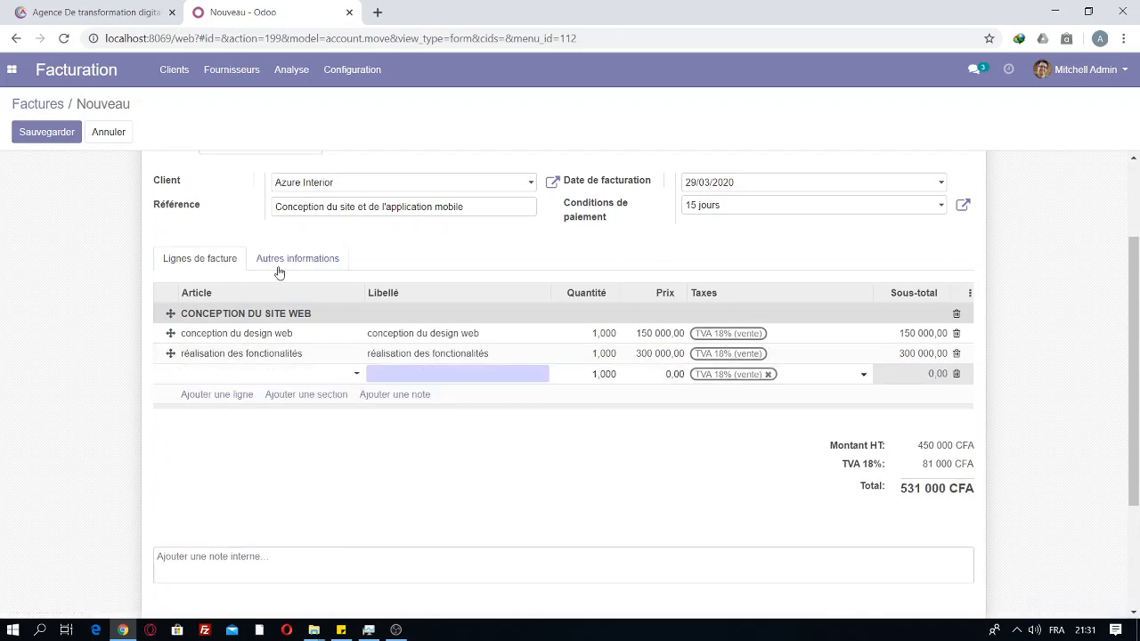
Step: Create a new product named 'Hebergement' for the new invoice line
left_click(255, 378)
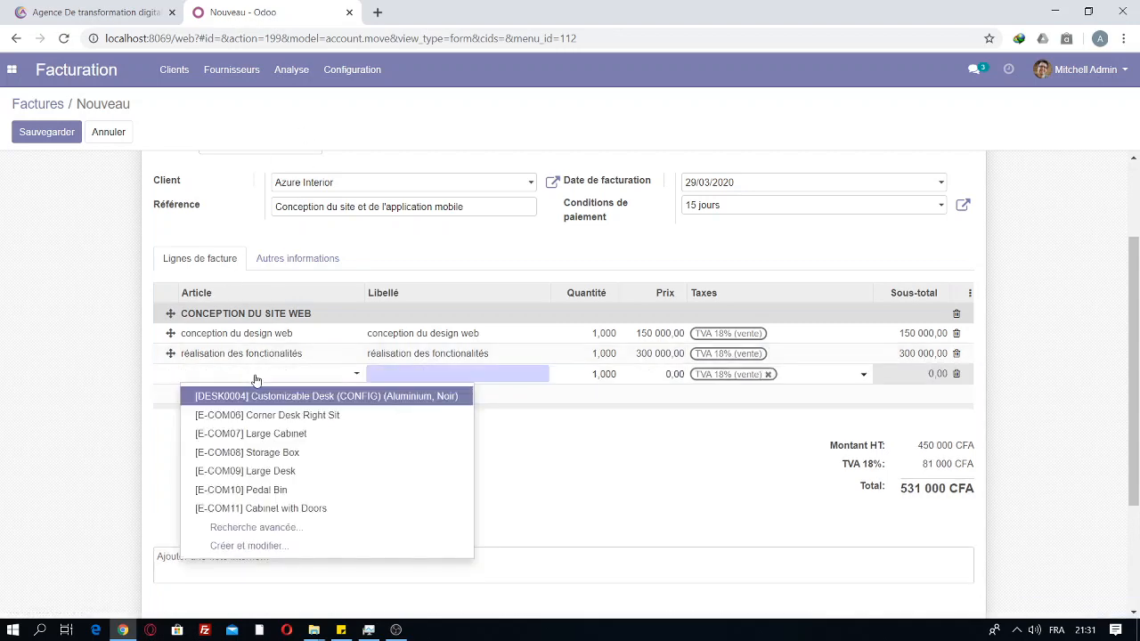
left_click(243, 545)
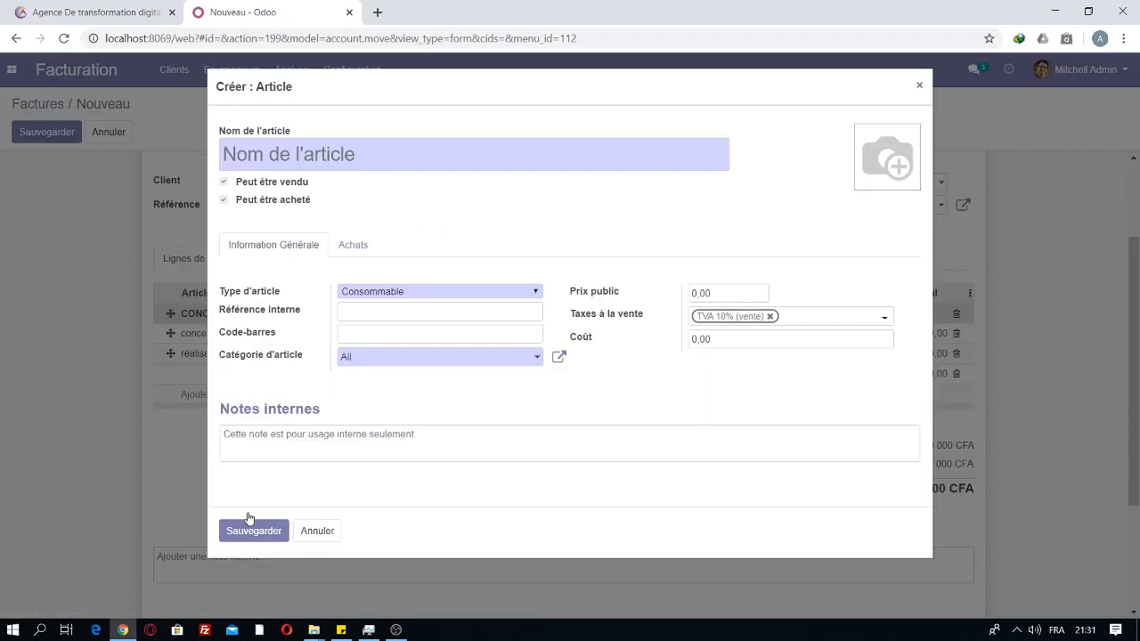
type("He")
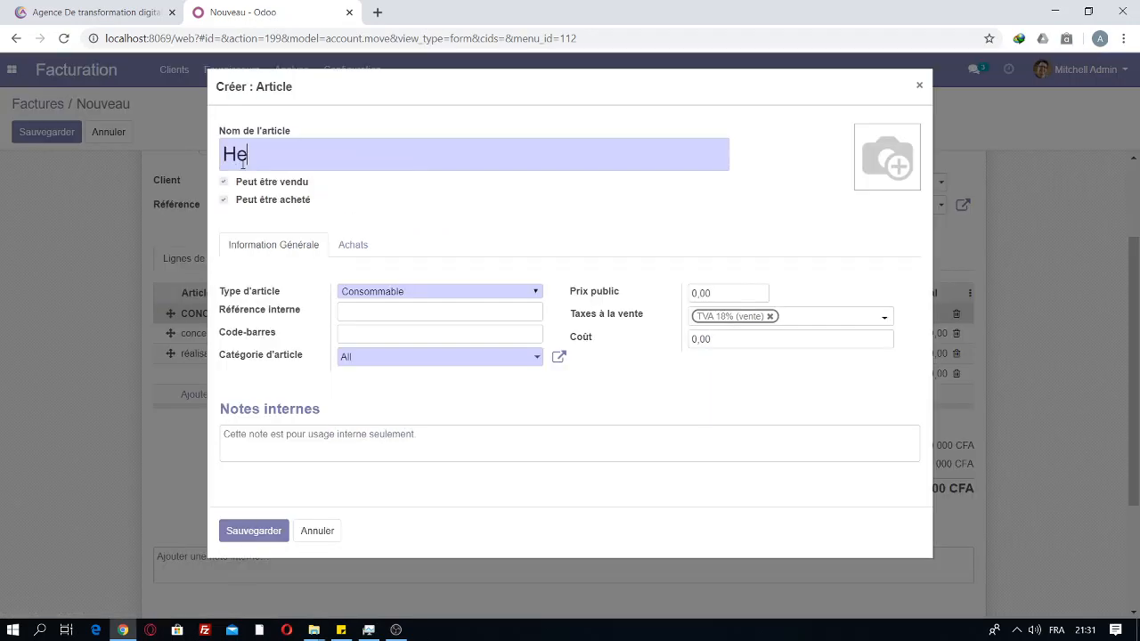
type("bergement")
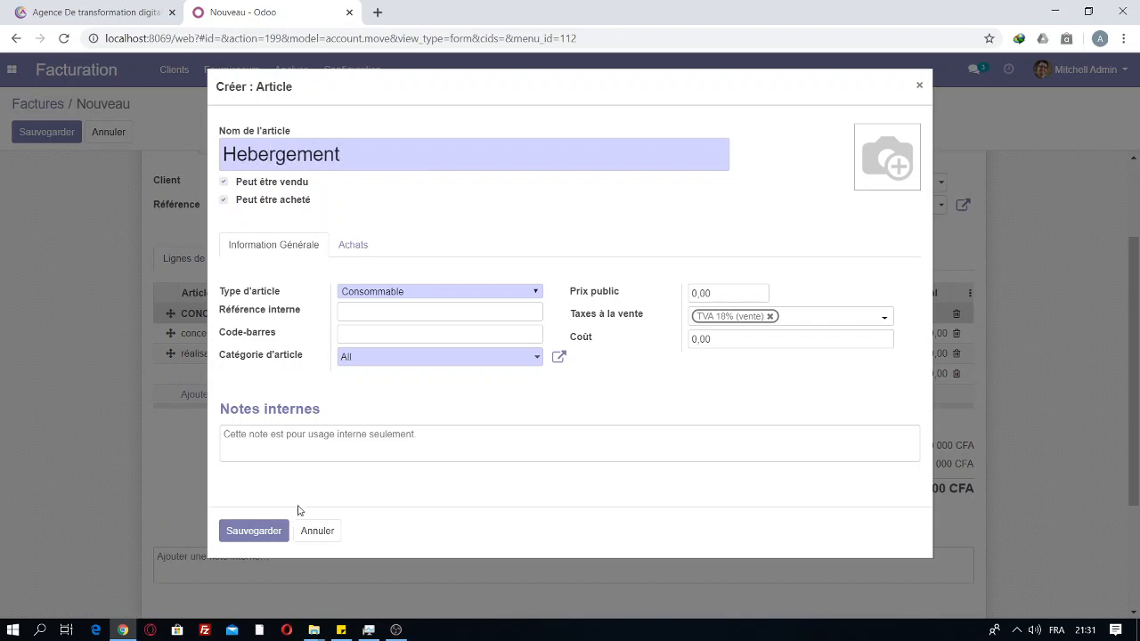
left_click(235, 530)
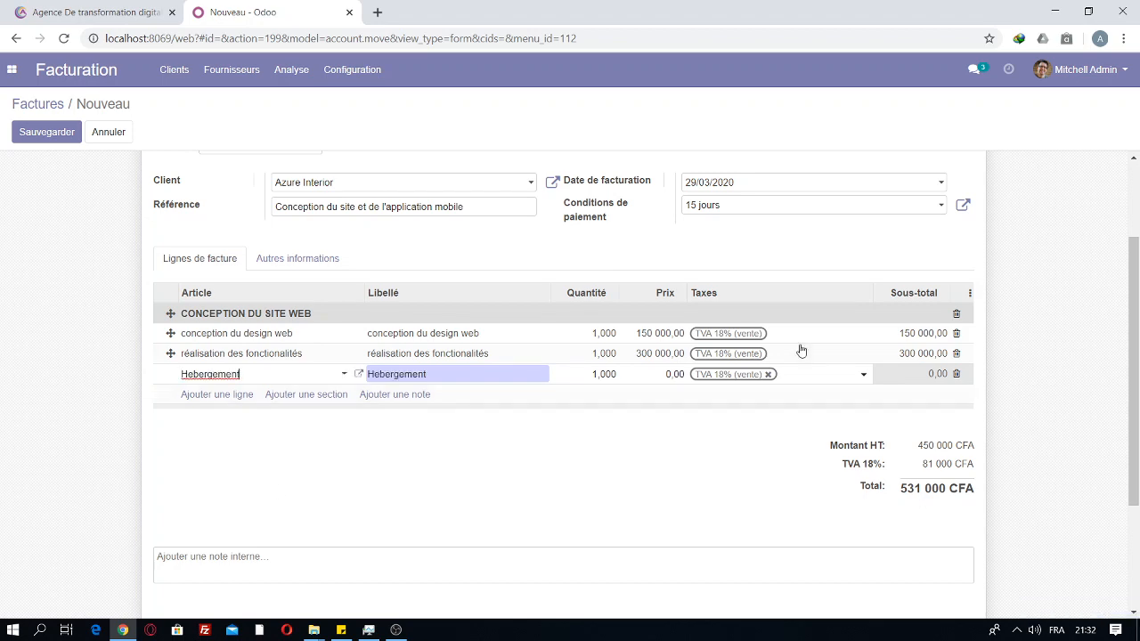
Step: Price the Hebergement line at 50 000,00, totalling 590 000 CFA, and add a section below
left_click(672, 377)
key("Right")
left_click(630, 432)
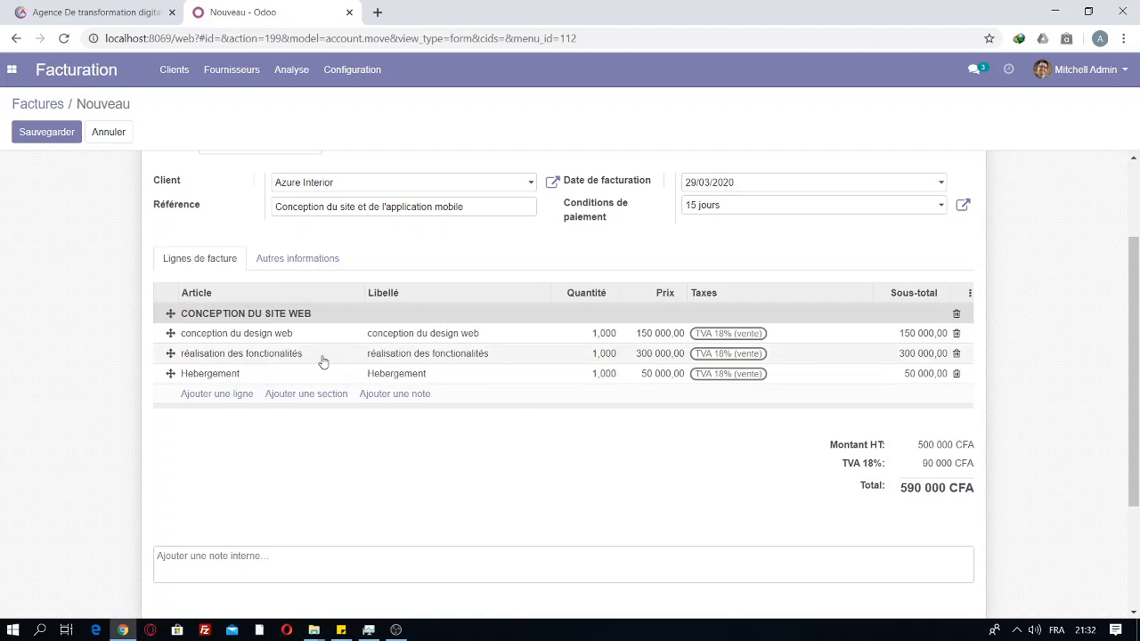
left_click(313, 396)
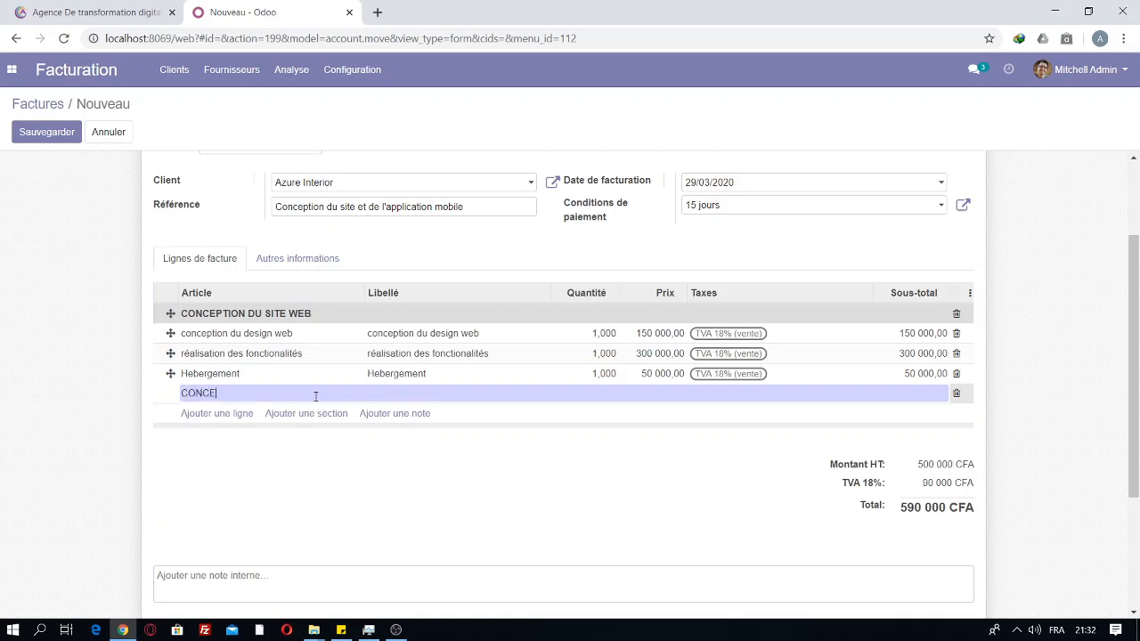
Step: Title the new section CONCEPTION DE L'APPLICATION and add a line under it
type("CONCEPTION DE L'APPLICATION MOBILE")
left_click(270, 437)
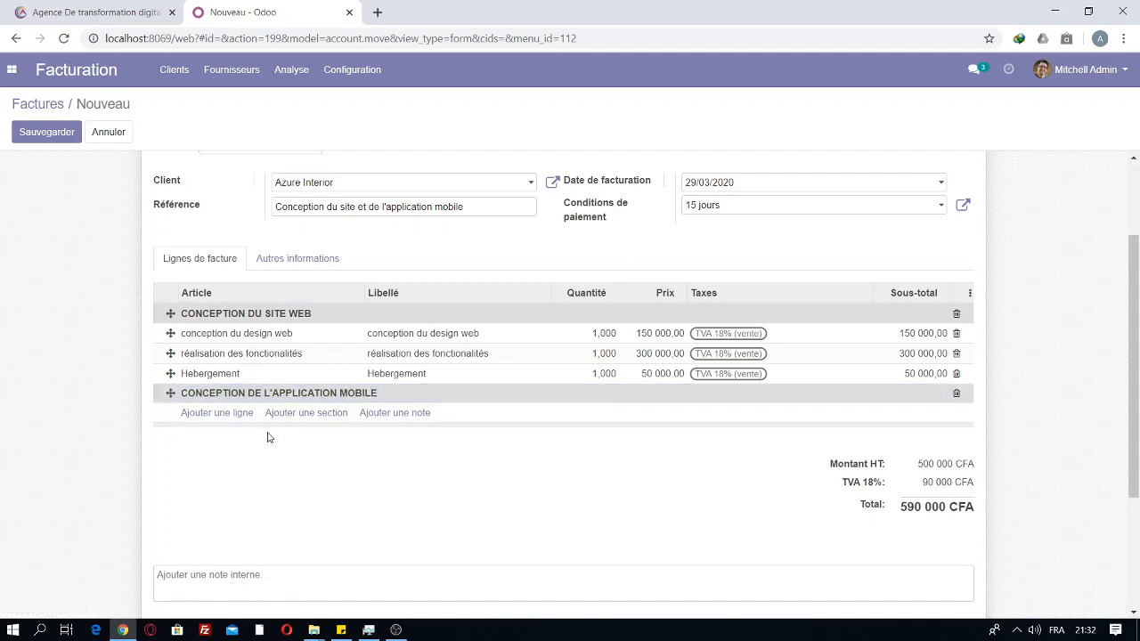
left_click(203, 415)
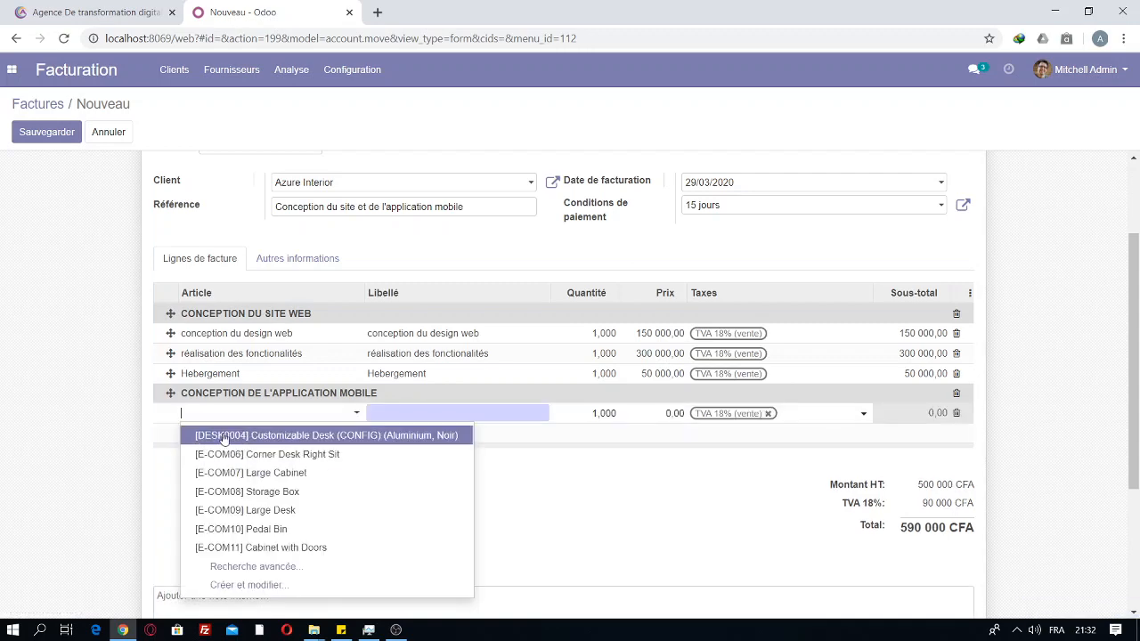
Step: Create the product 'Conception du design mobile' for that section line
left_click(245, 585)
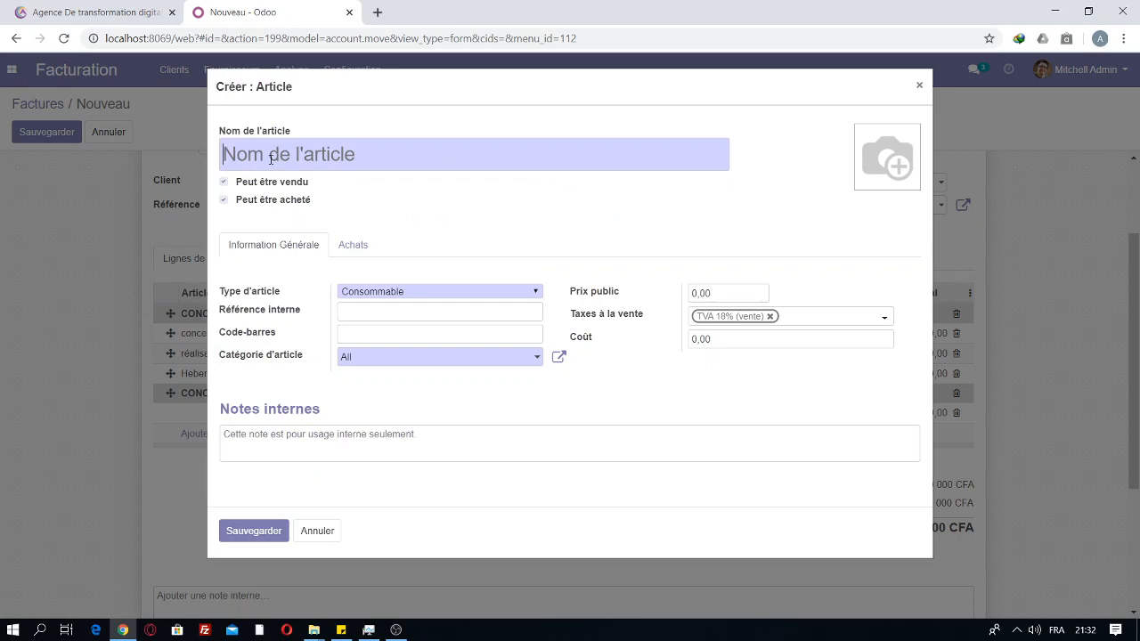
type("Cp")
key("BackSpace")
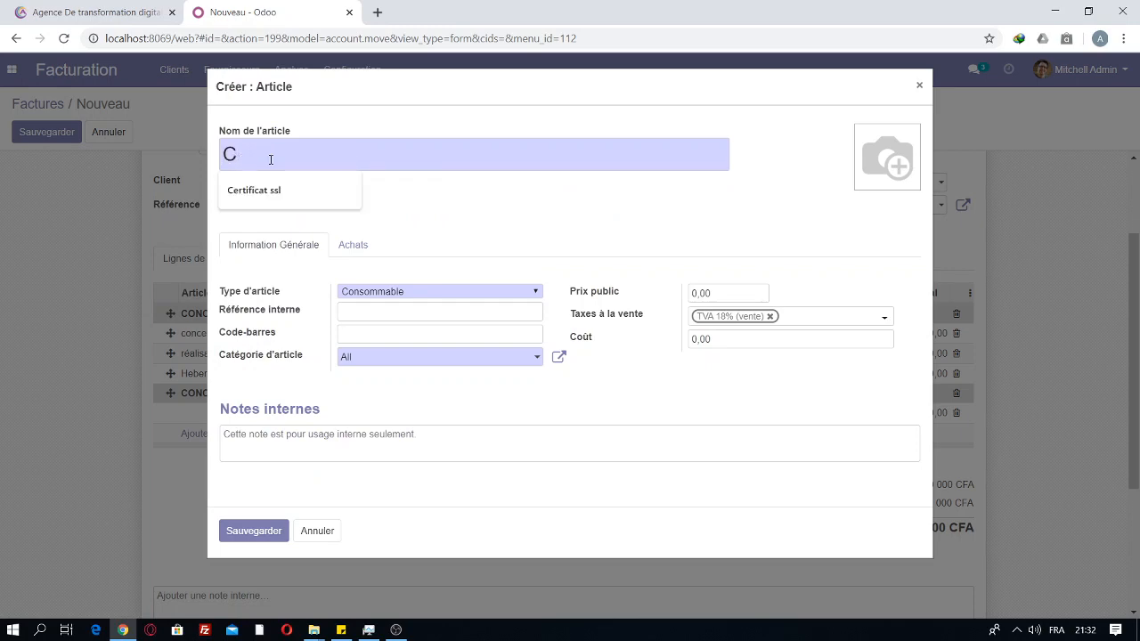
type("onception")
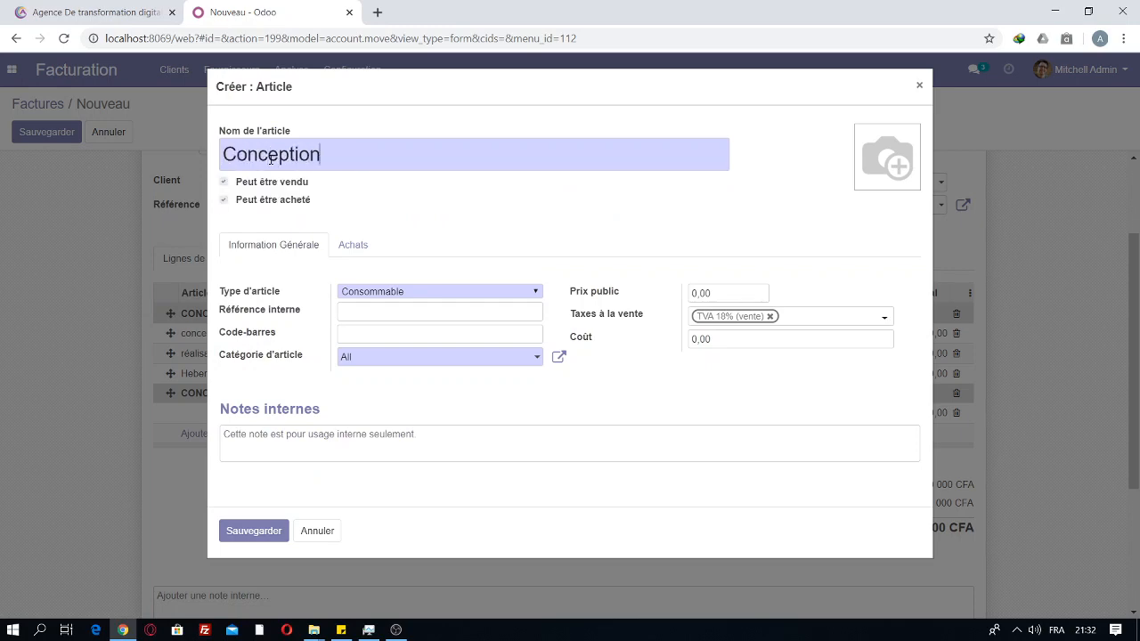
type(" du design mobile")
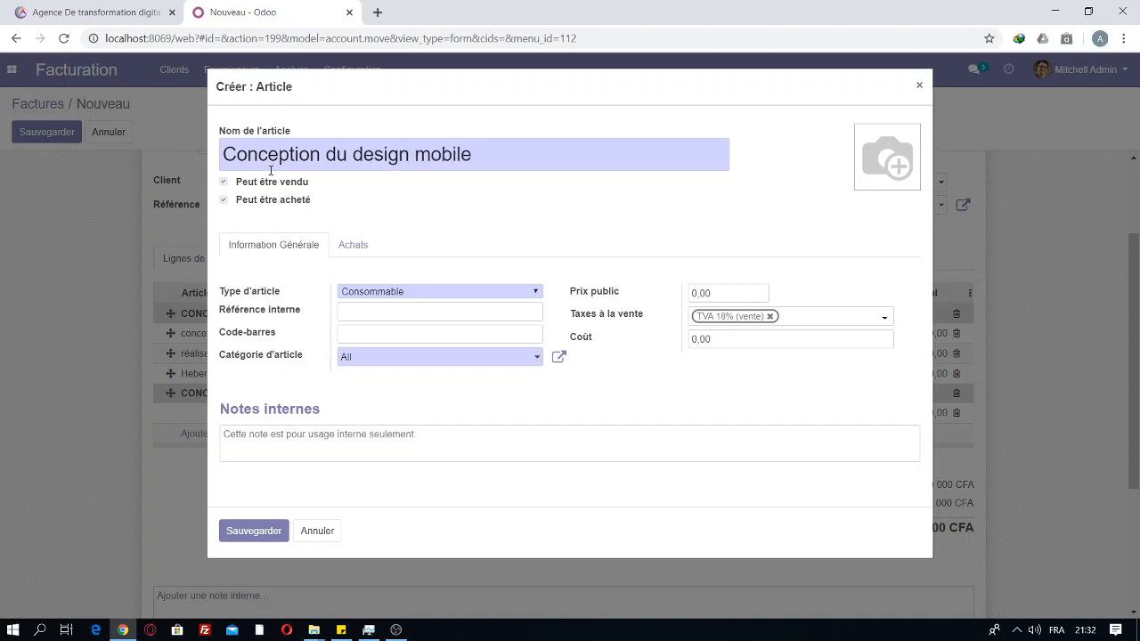
left_click(234, 532)
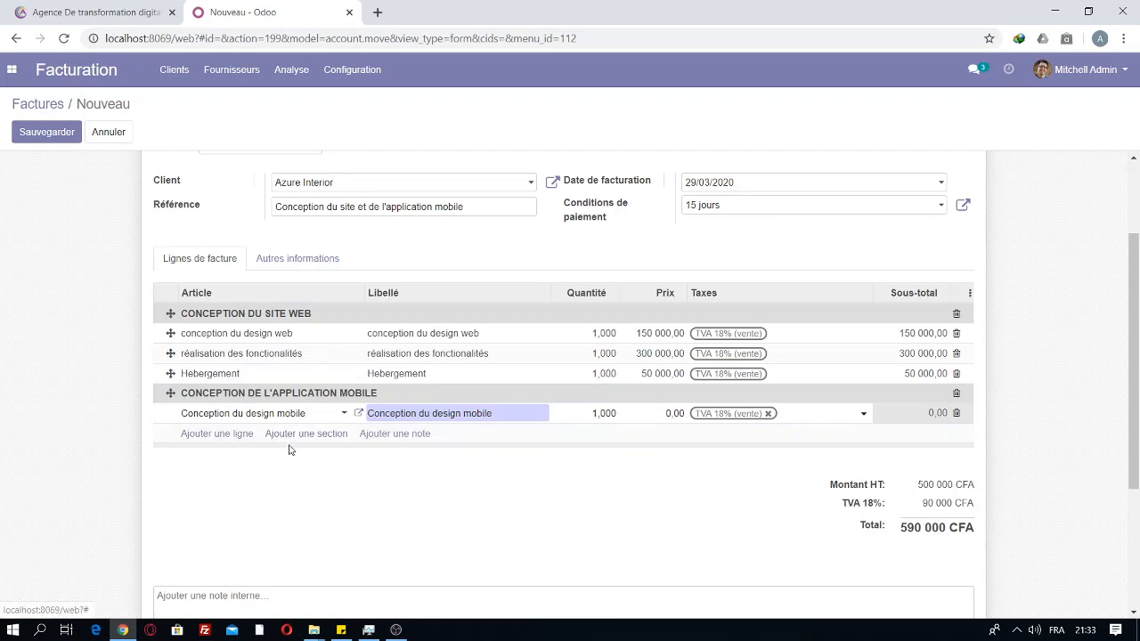
left_click(234, 434)
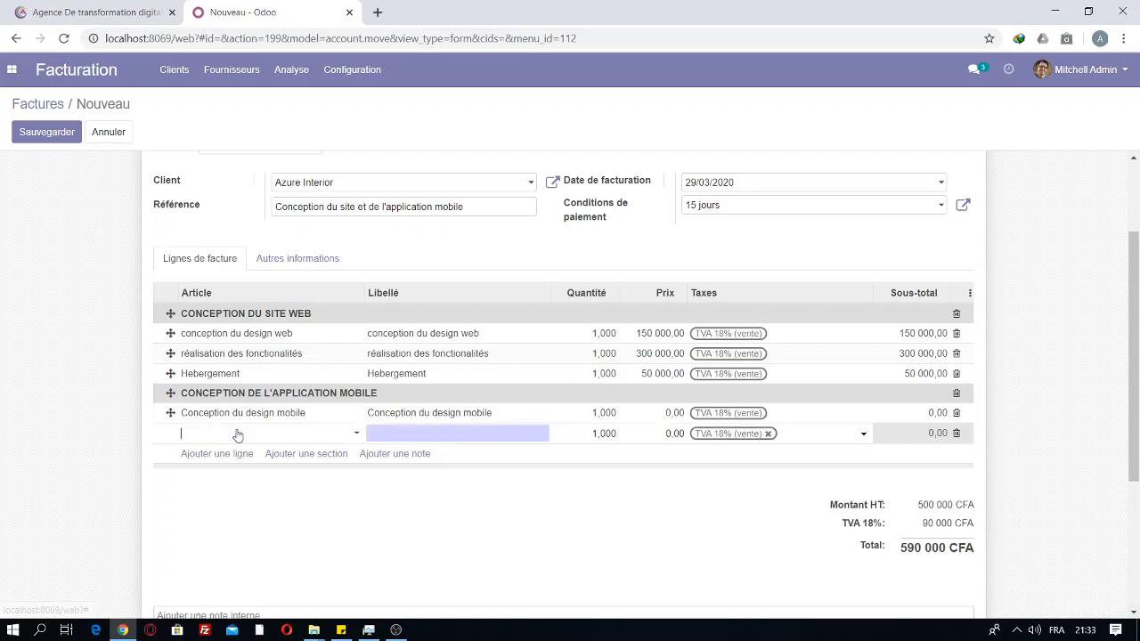
Step: Create a new product 'Intégration des api', using the accented spelling, for the next mobile line
left_click(238, 434)
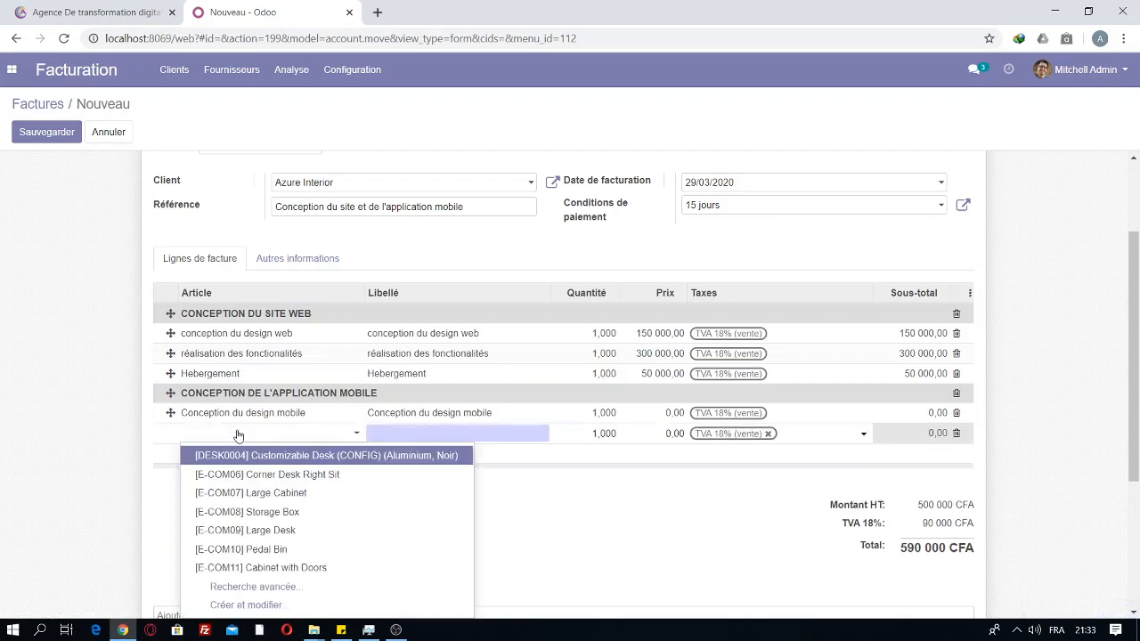
left_click(258, 605)
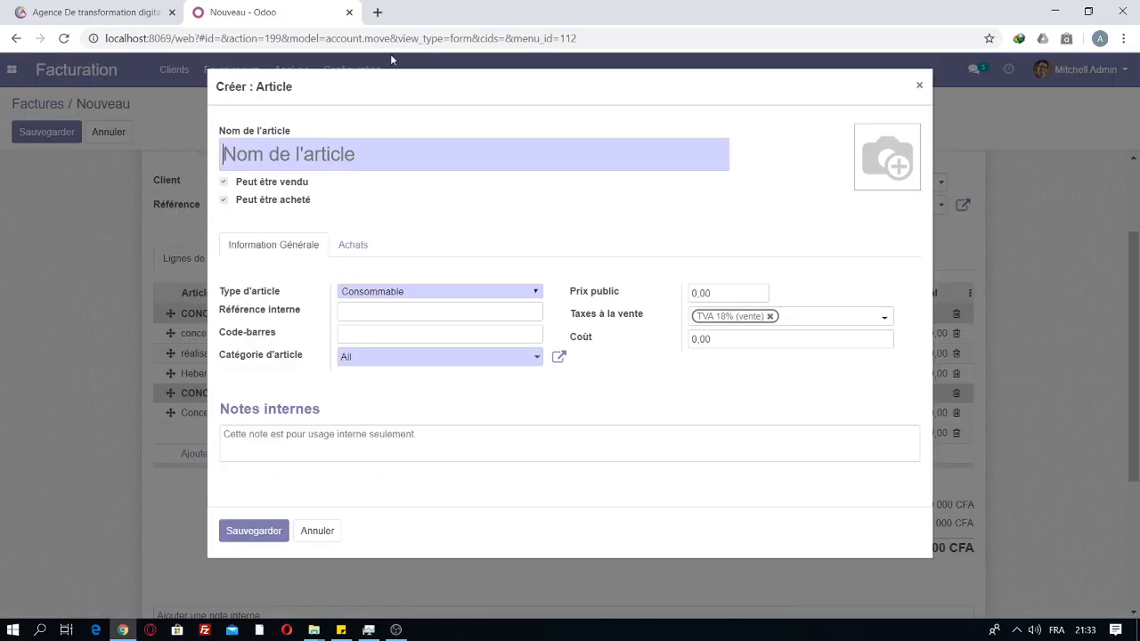
type("Integr")
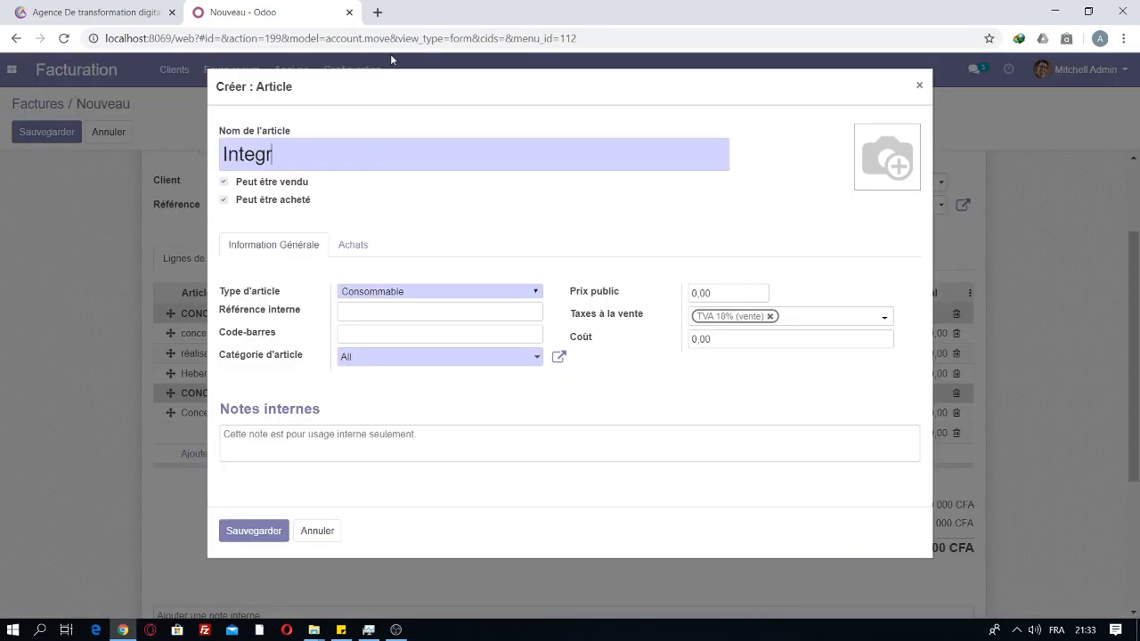
type("ation d")
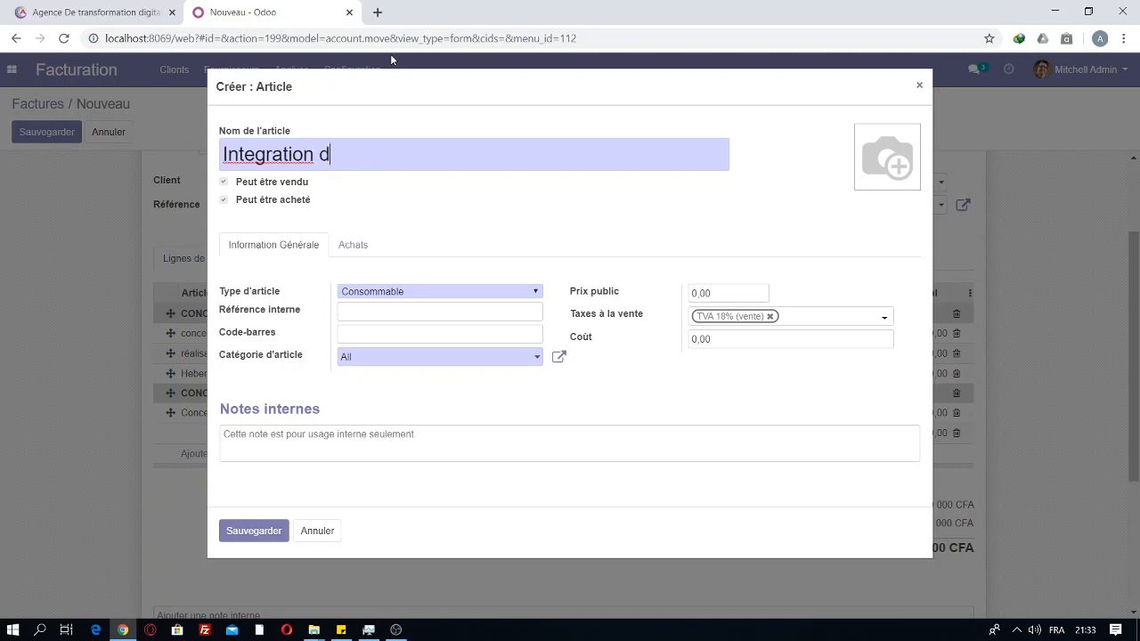
type("es api")
right_click(283, 154)
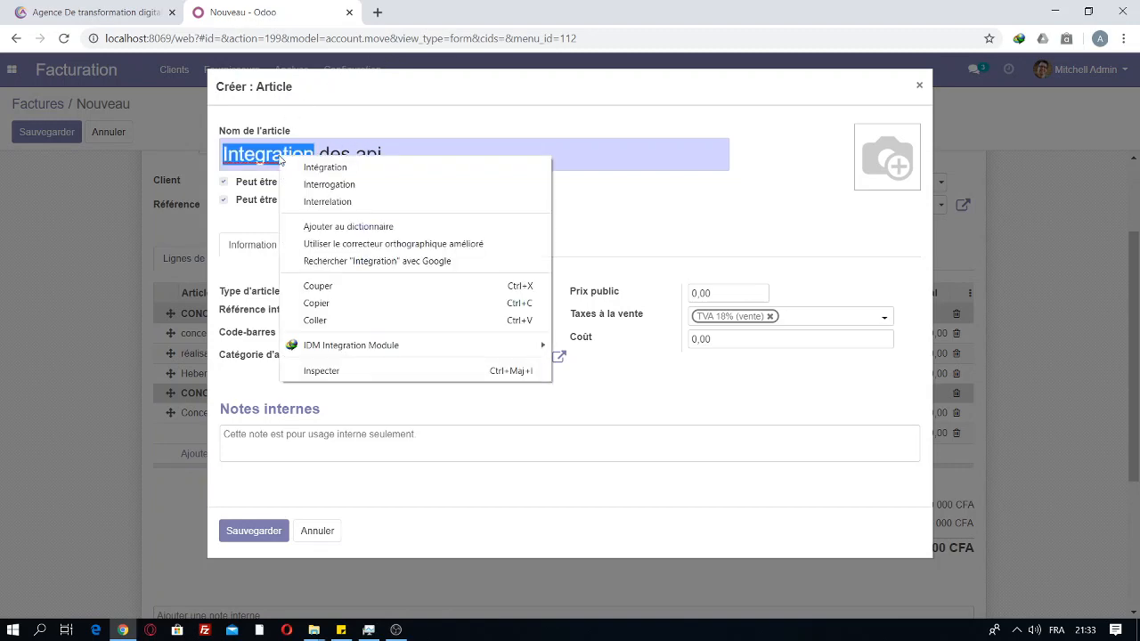
left_click(314, 167)
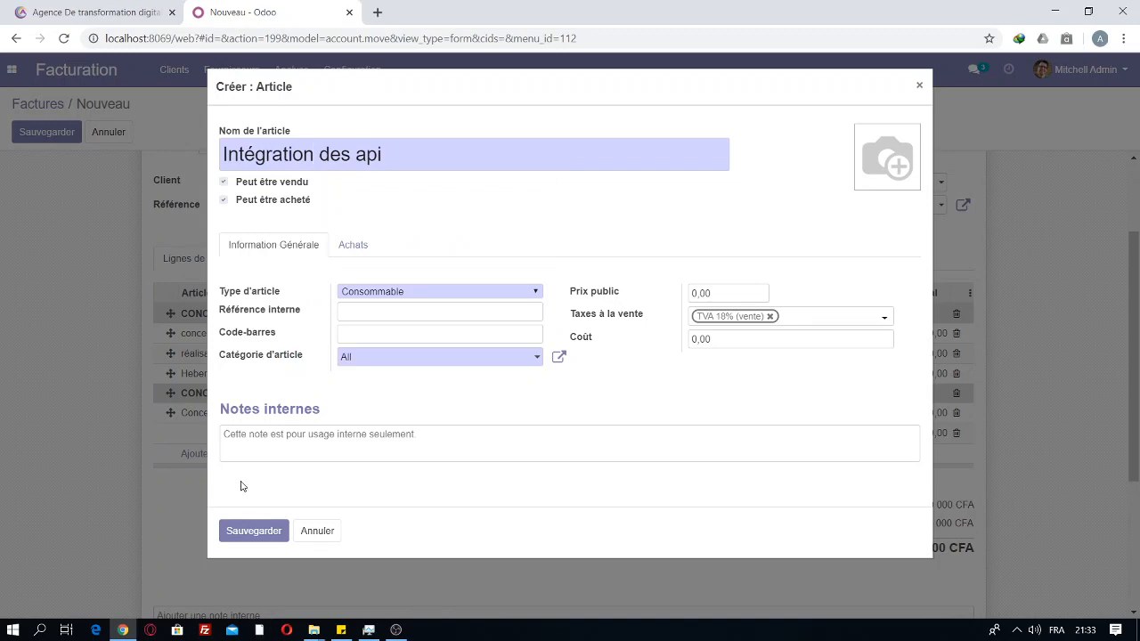
left_click(252, 536)
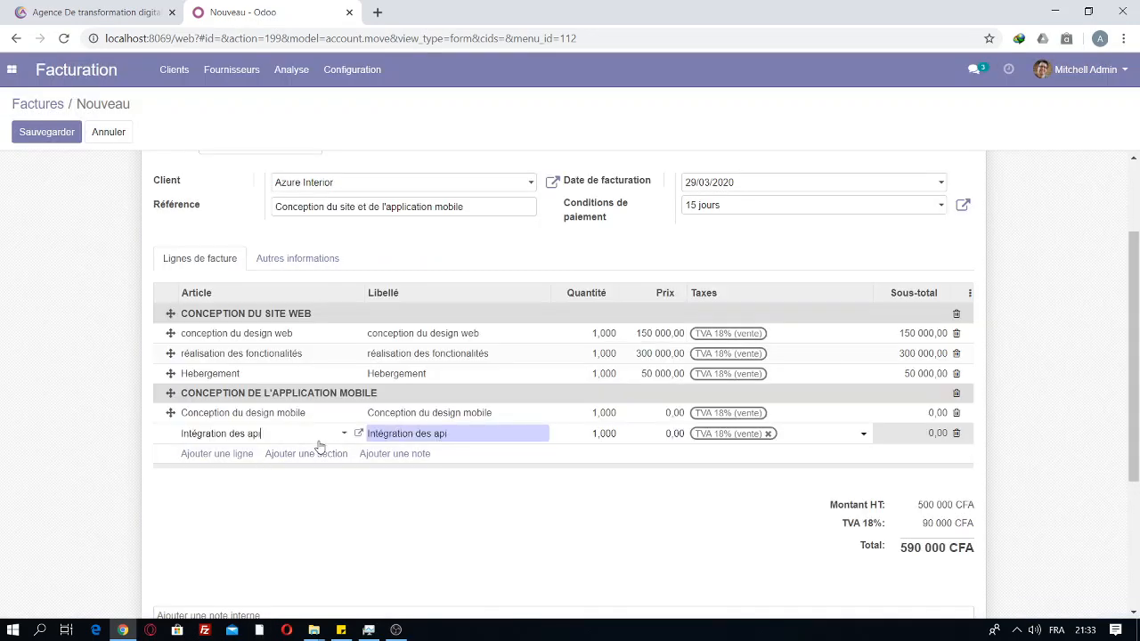
Step: Correct the Conception du design mobile quantity from 90 000 back to 1,000, dismissing the error dialogs
left_click(598, 413)
left_click(596, 413)
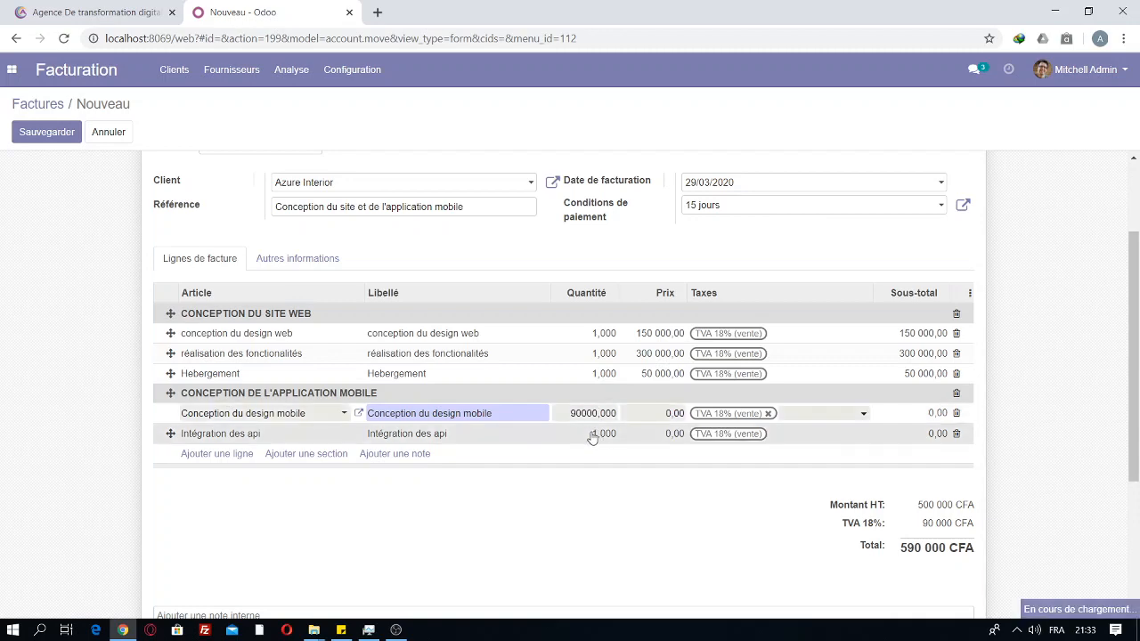
left_click(593, 436)
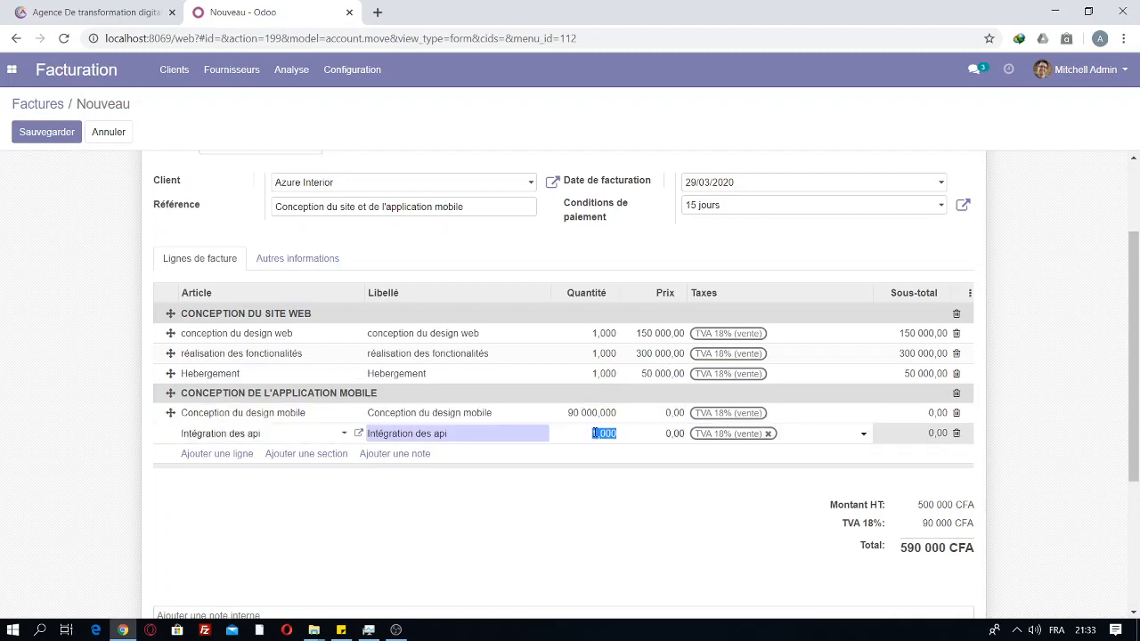
left_click(595, 433)
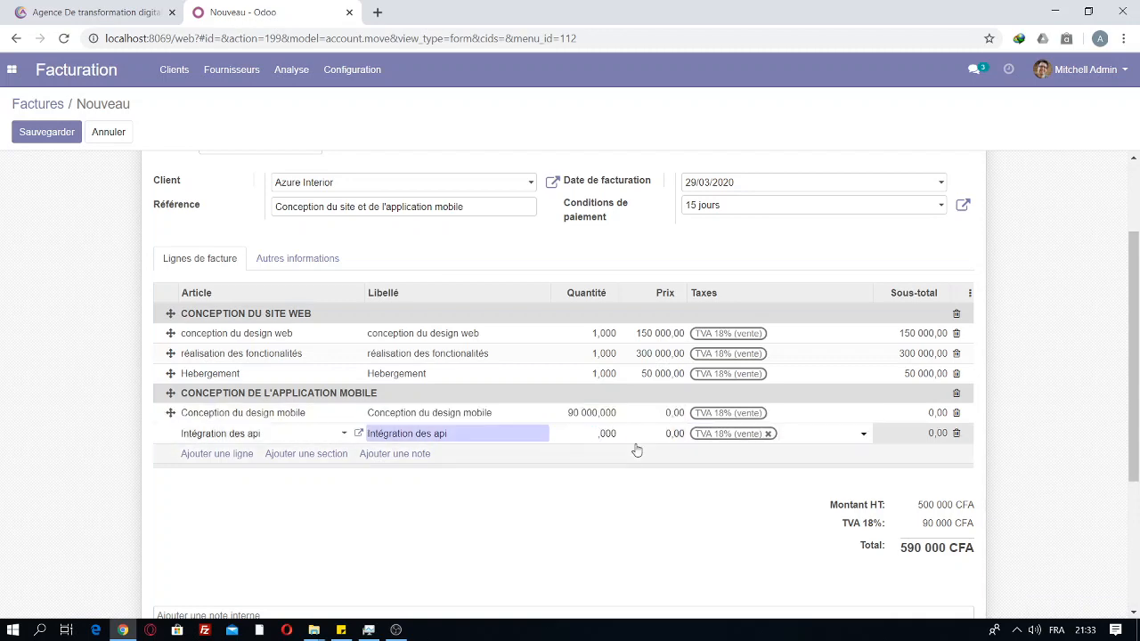
double_click(585, 415)
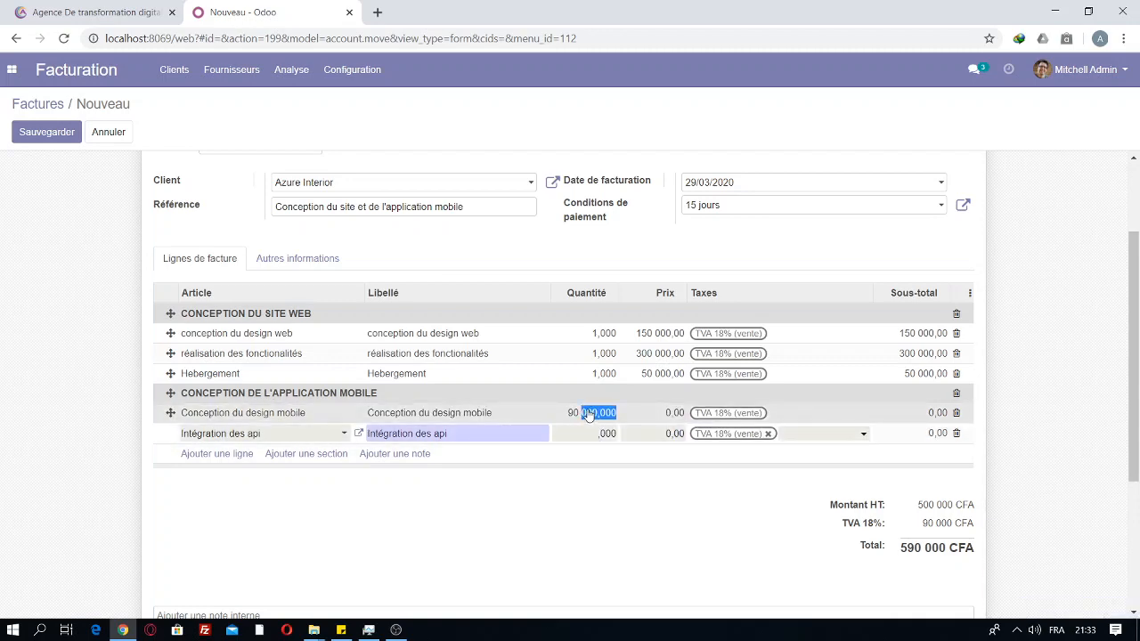
left_click(587, 415)
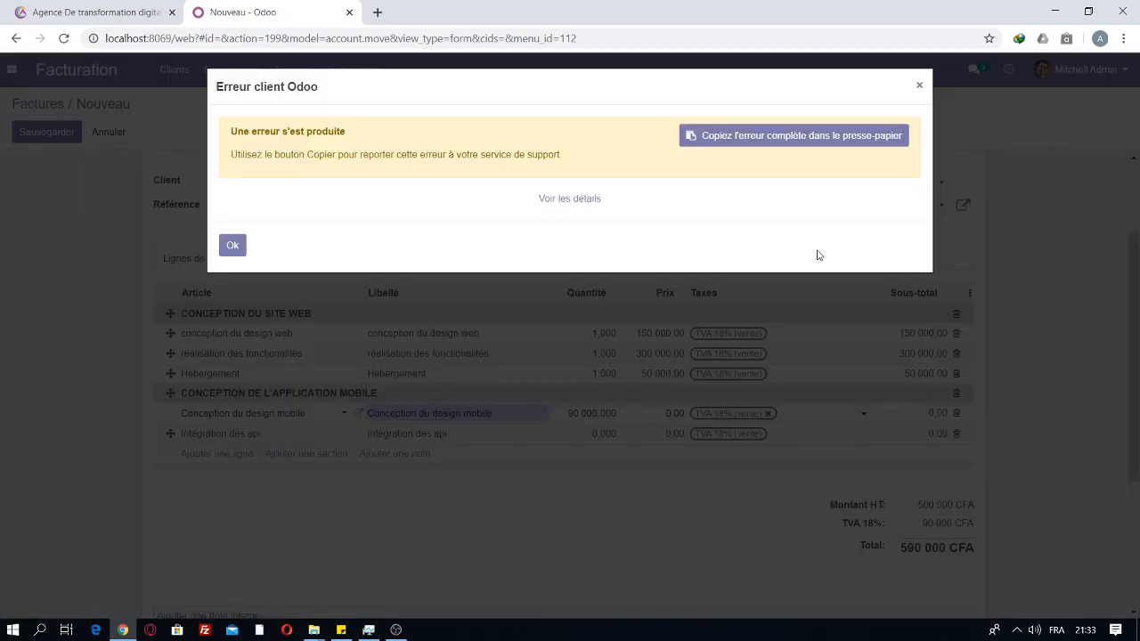
left_click(232, 248)
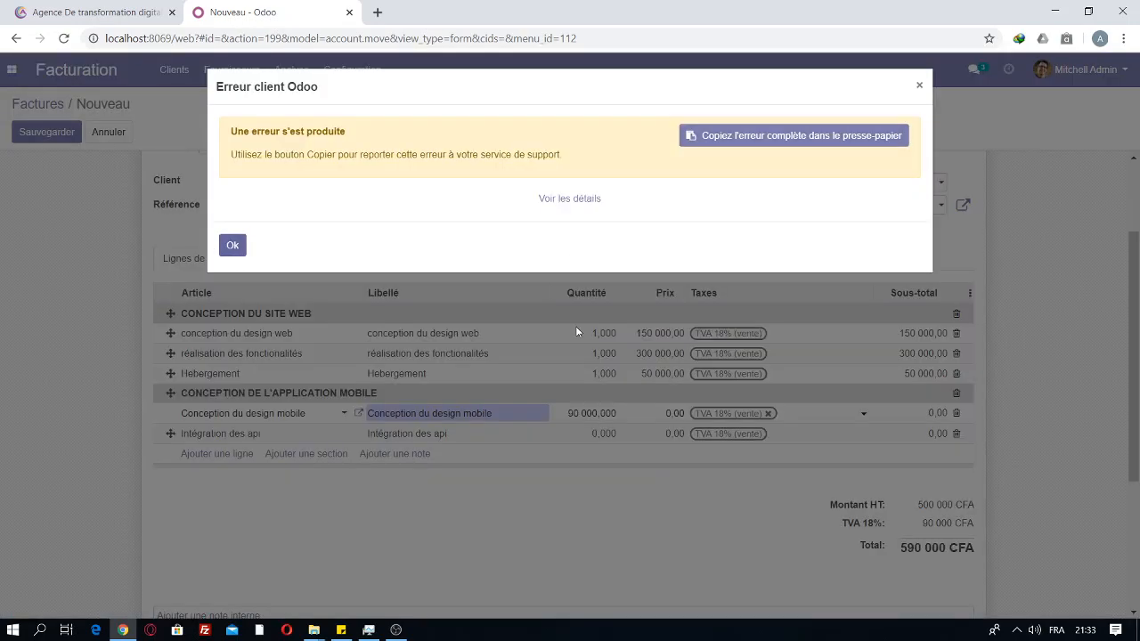
left_click(232, 246)
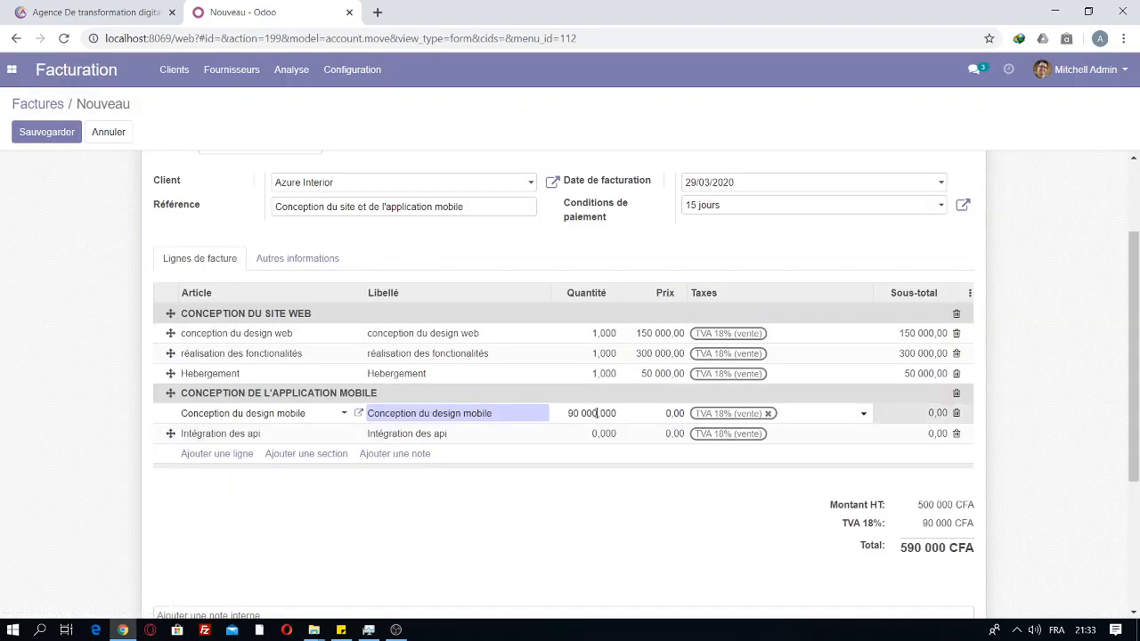
key("BackSpace")
key("BackSpace")
key("BackSpace")
key("BackSpace")
left_click(671, 413)
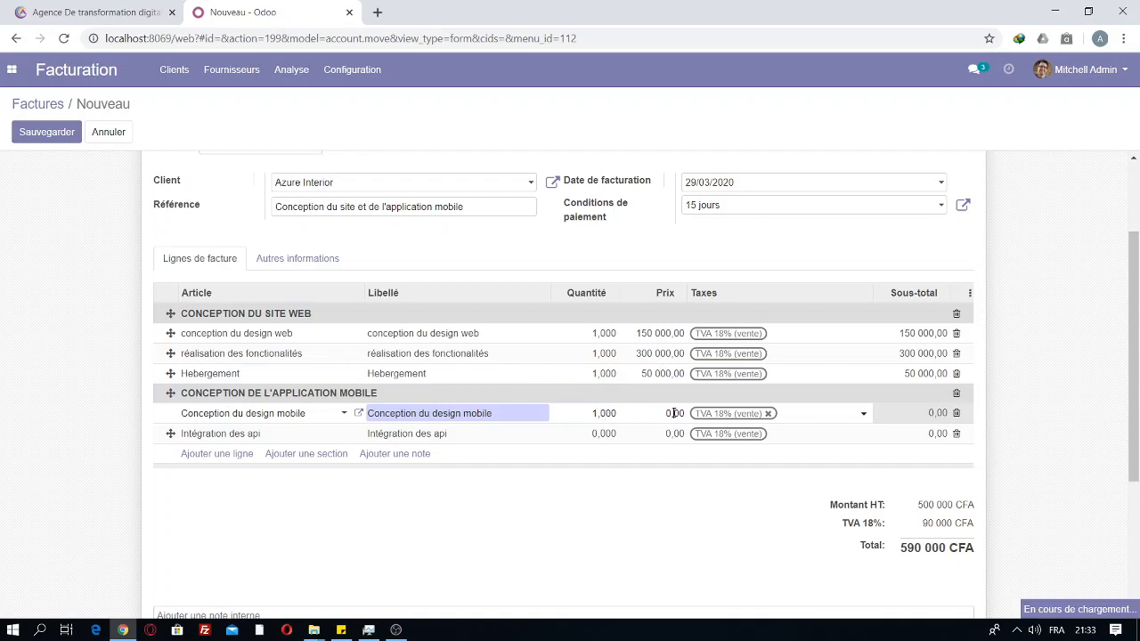
left_click(671, 413)
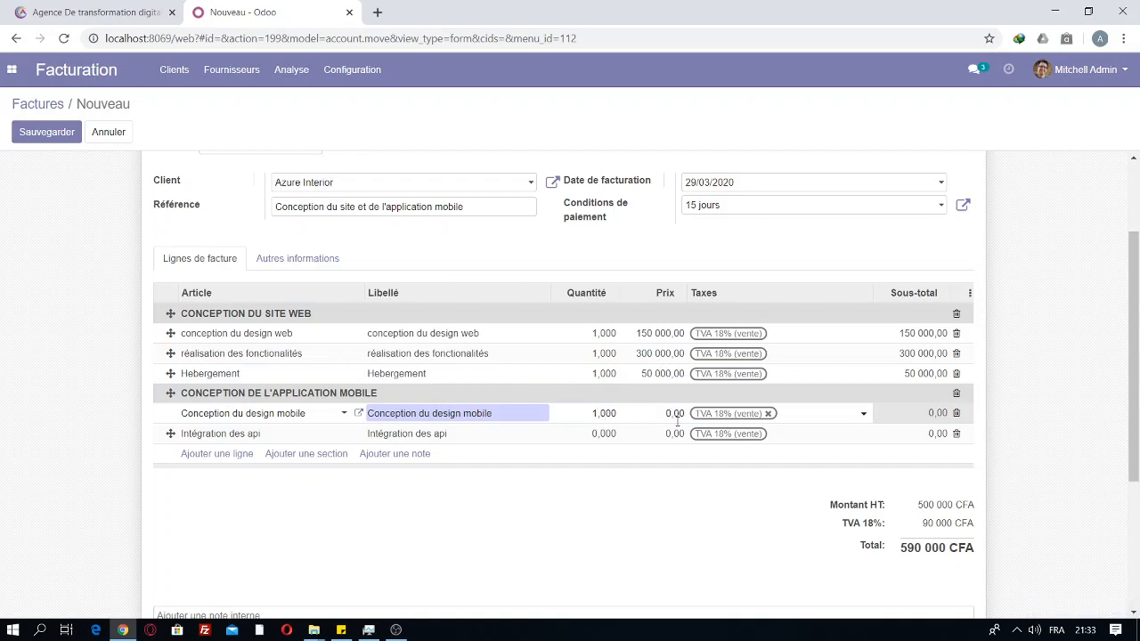
scroll(676, 420, "up", 2)
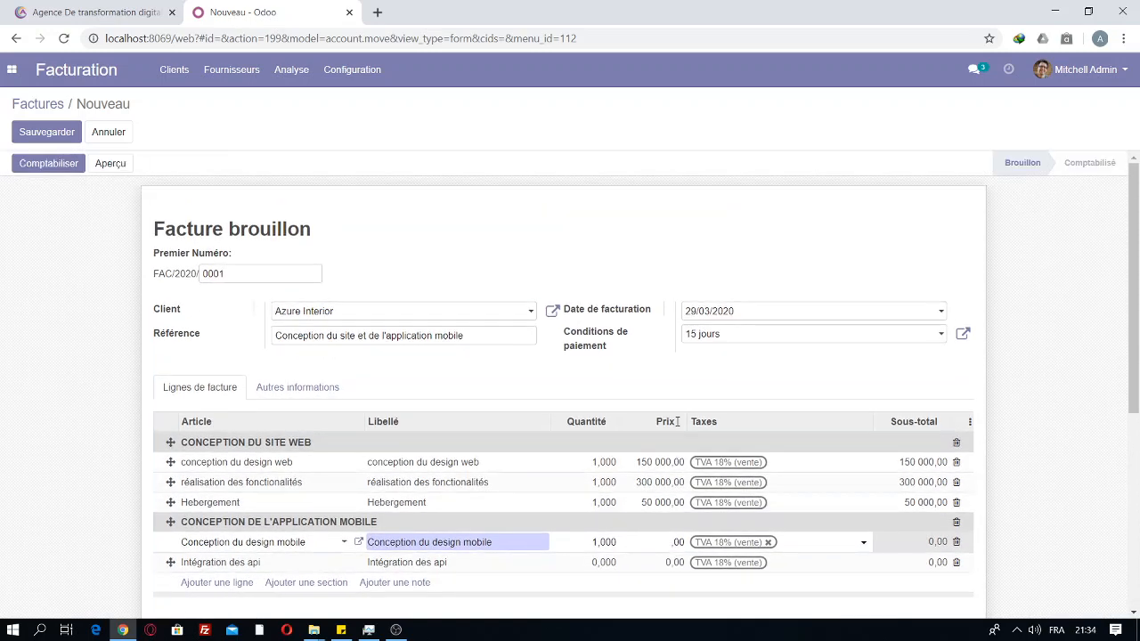
Step: Price Conception du design mobile at 90 000,00, total 696 200 CFA, and dismiss the error dialog
left_click_drag(1137, 358, 1136, 414)
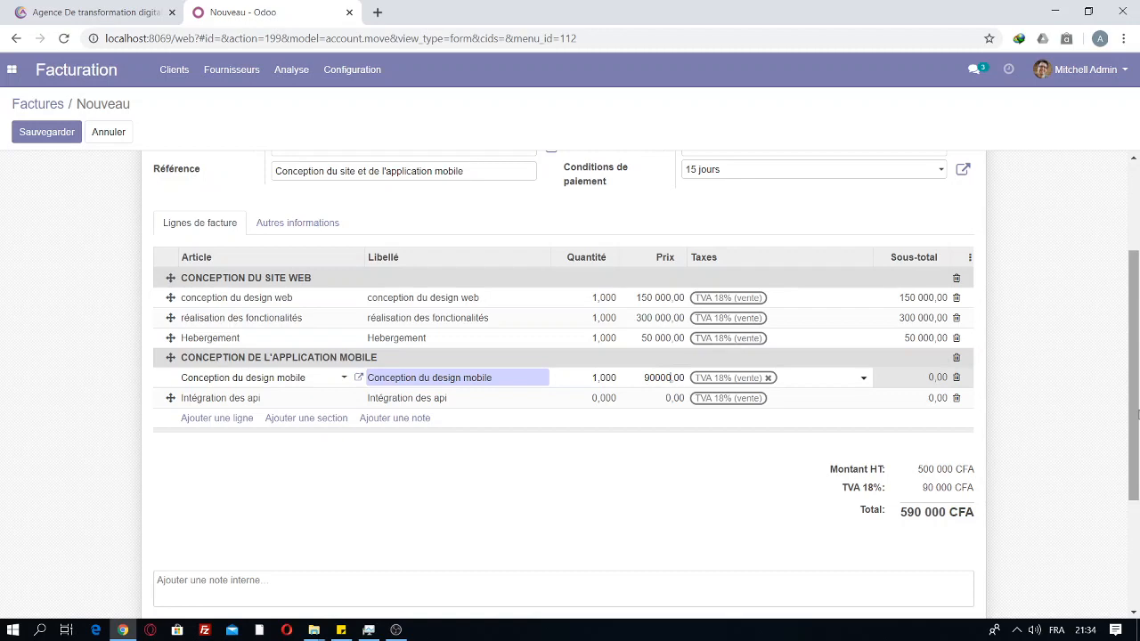
left_click(630, 408)
left_click(600, 400)
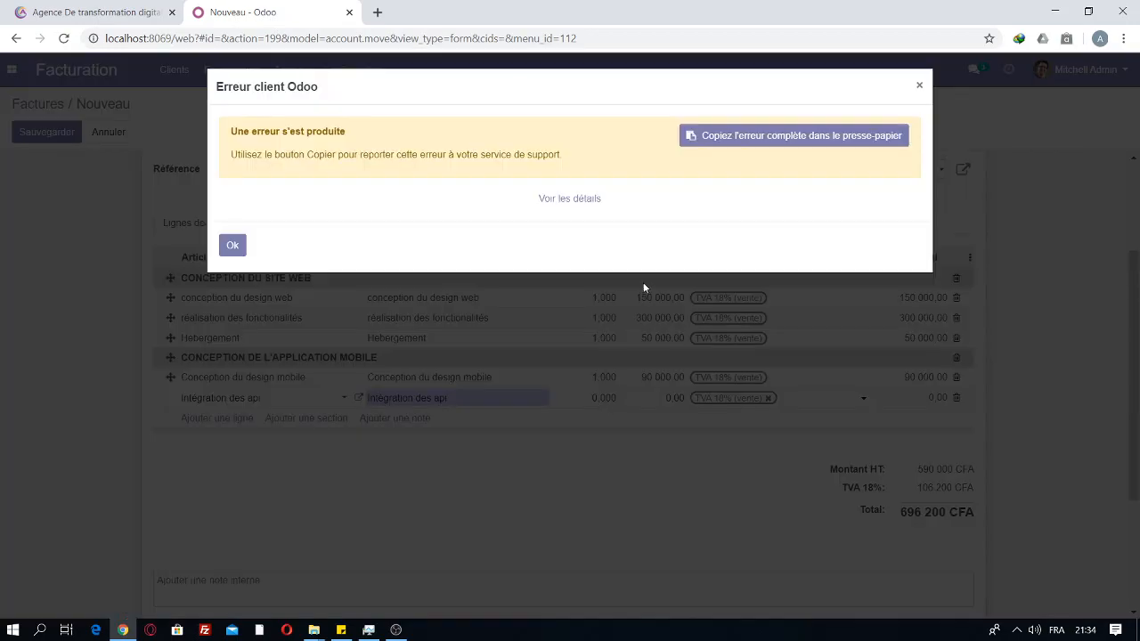
left_click(236, 247)
left_click(237, 248)
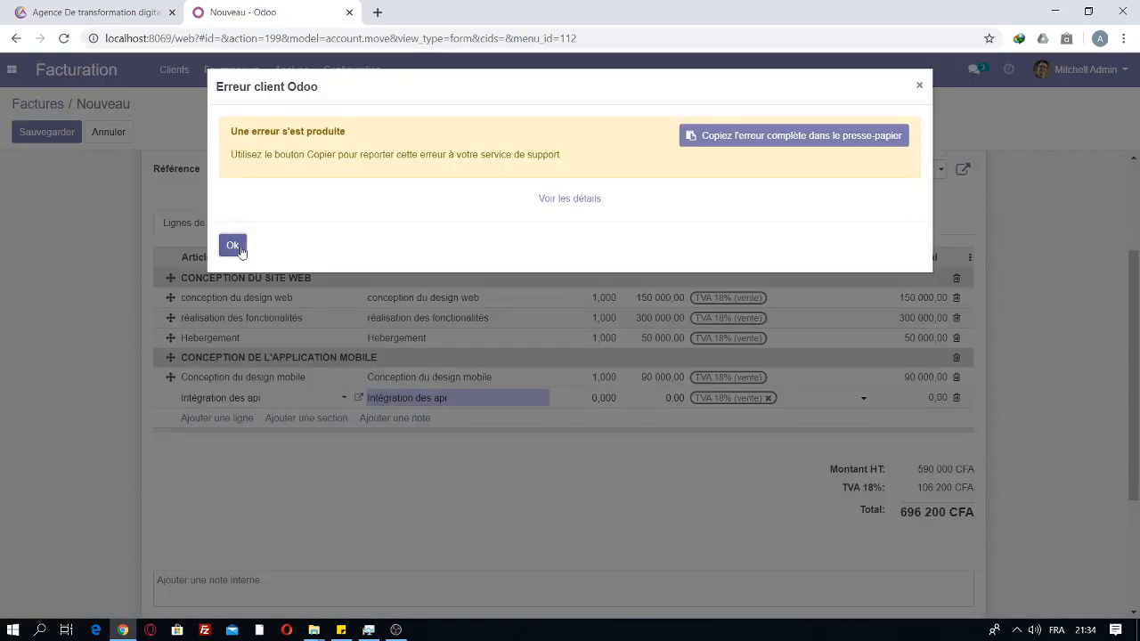
left_click(599, 396)
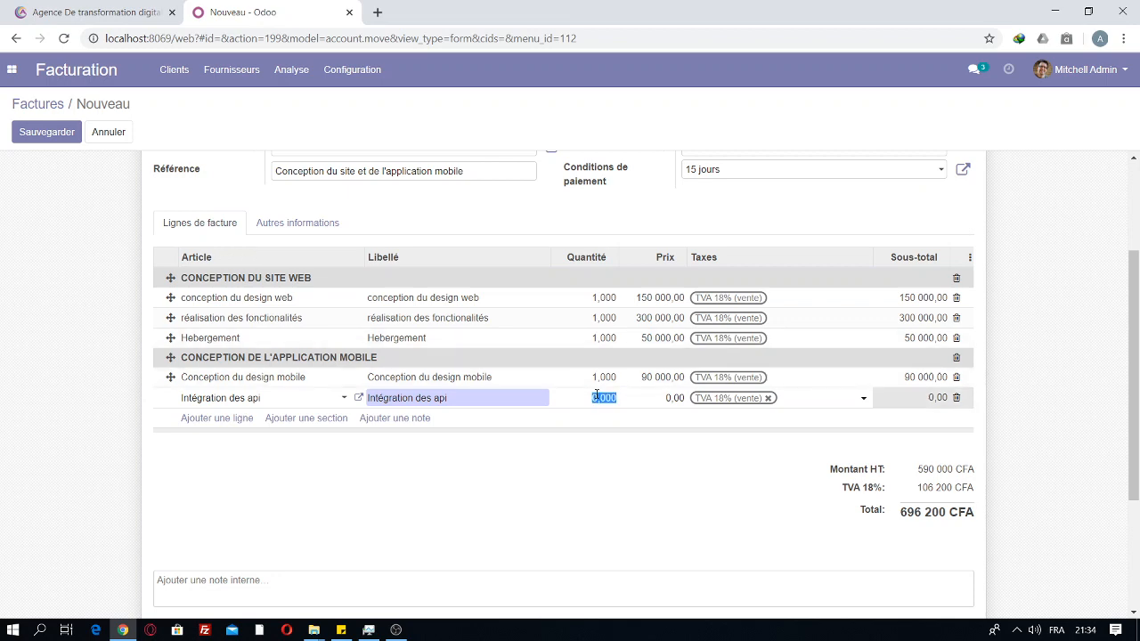
Step: Set Intégration des api to quantity 1 at 72 000,00, bringing the total to 781 160 CFA
left_click(597, 395)
type("1")
key("Tab")
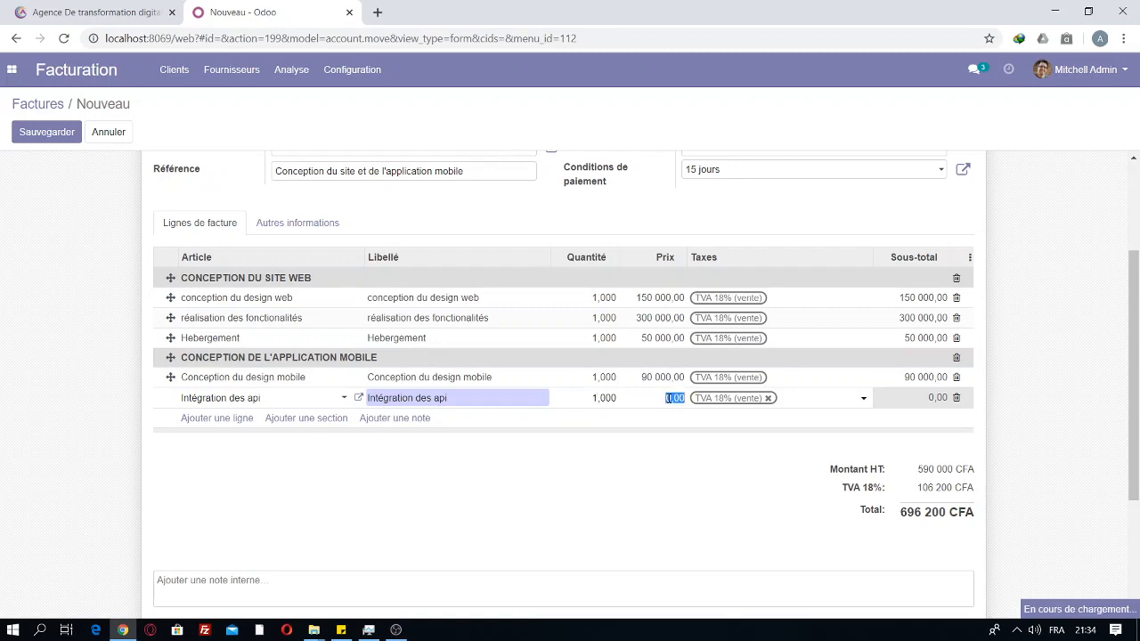
left_click(673, 398)
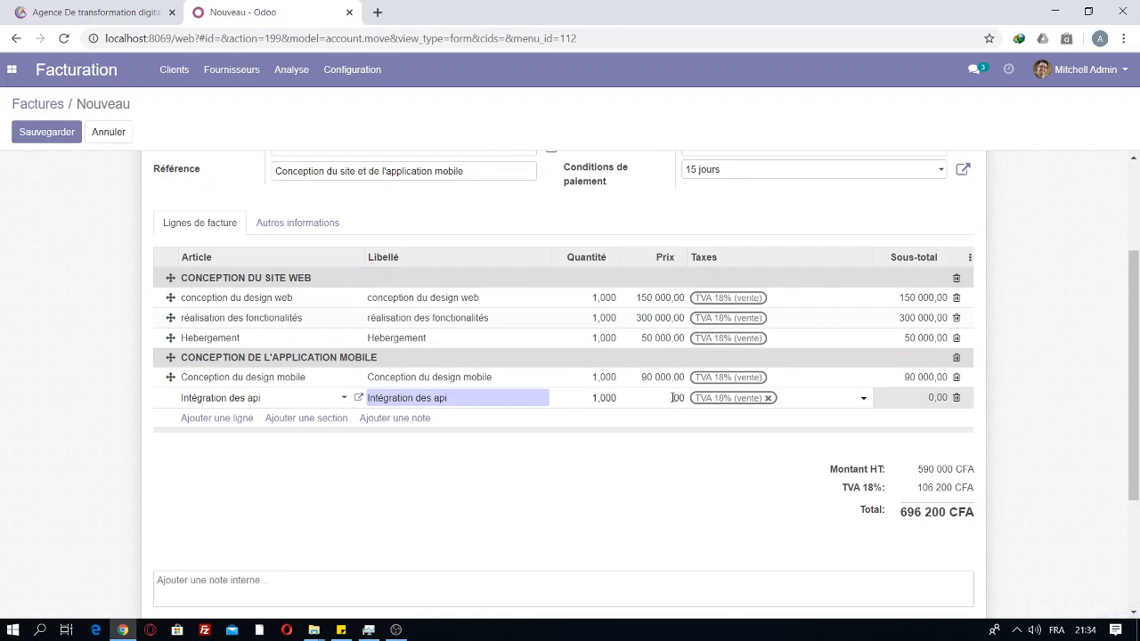
type("72000")
key("BackSpace")
key("BackSpace")
left_click(661, 478)
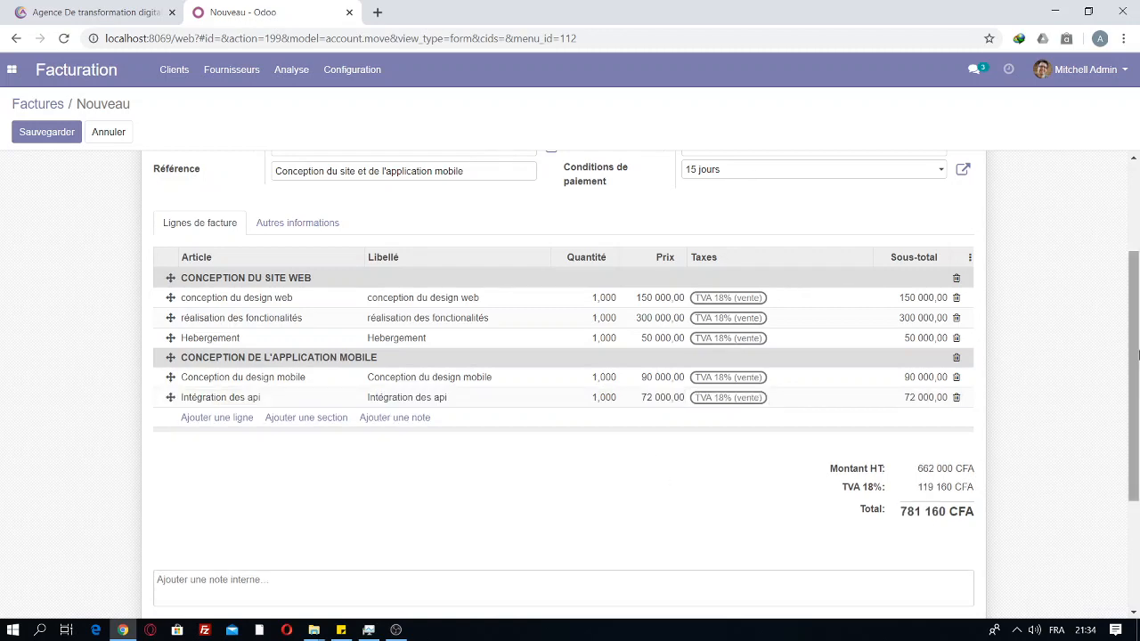
left_click_drag(1134, 357, 1137, 412)
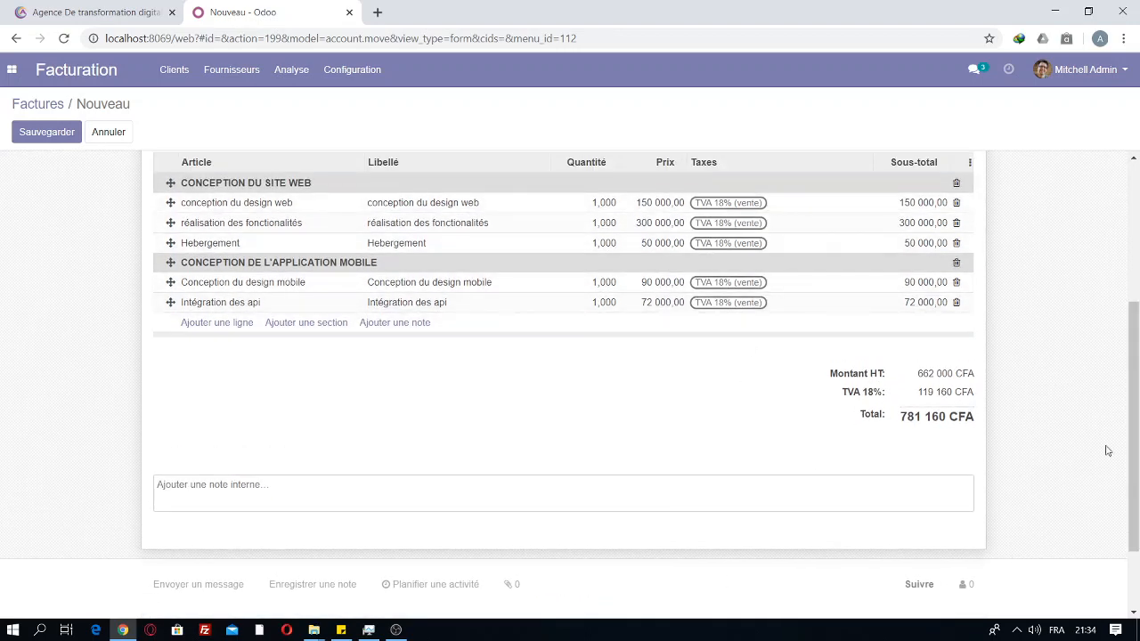
scroll(1113, 374, "up", 3)
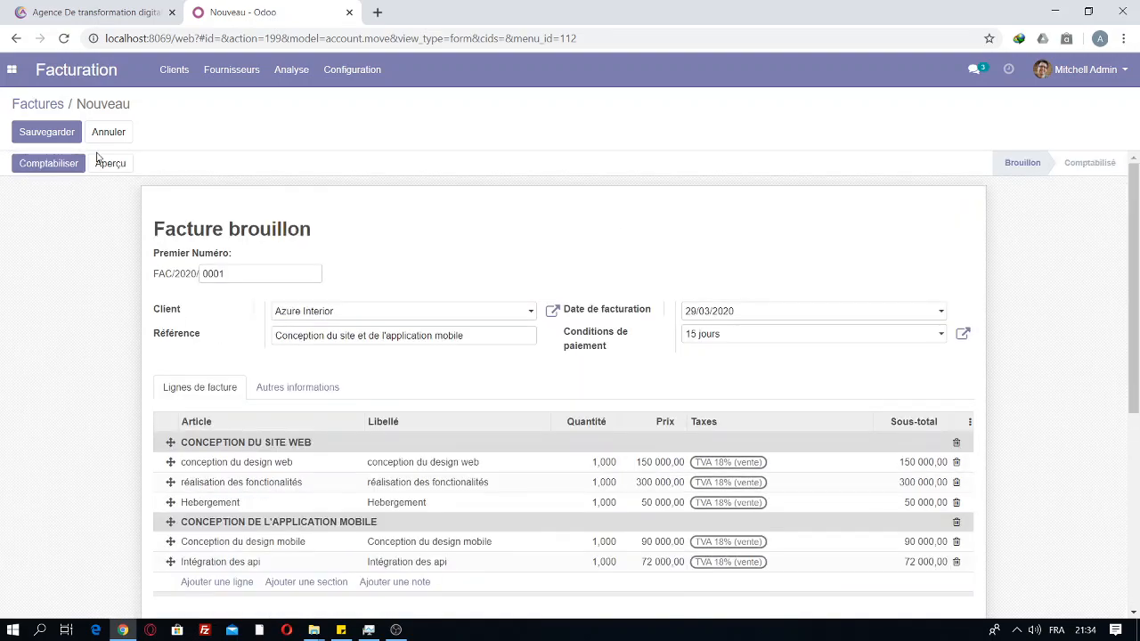
Step: Save and post the draft as invoice FAC/2020/0001 with status Comptabilisé
left_click(42, 135)
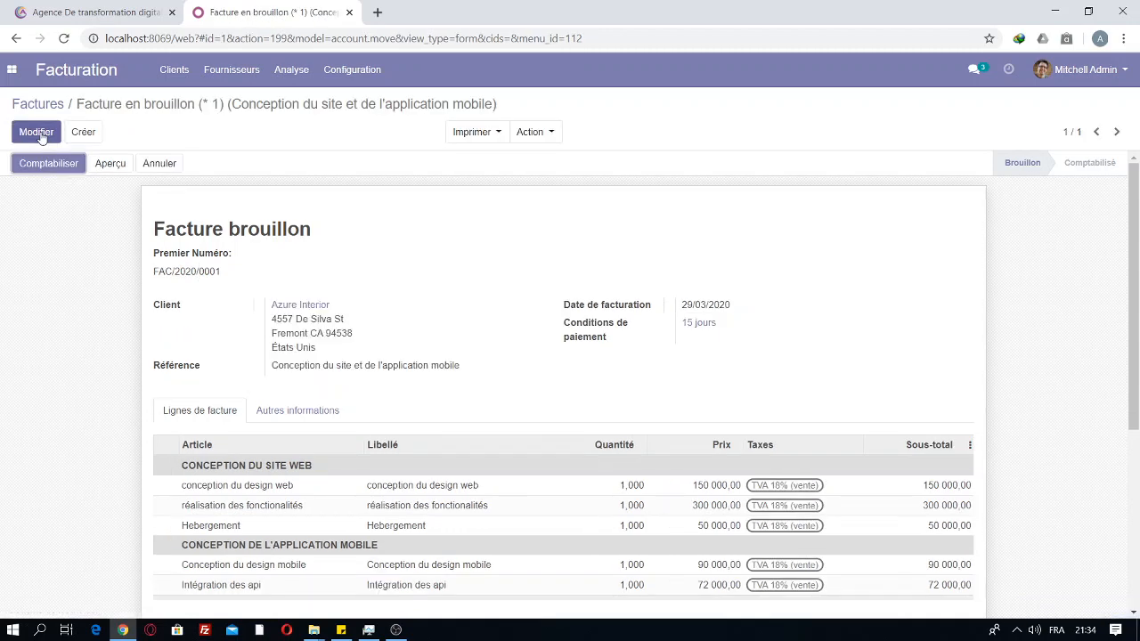
left_click(70, 167)
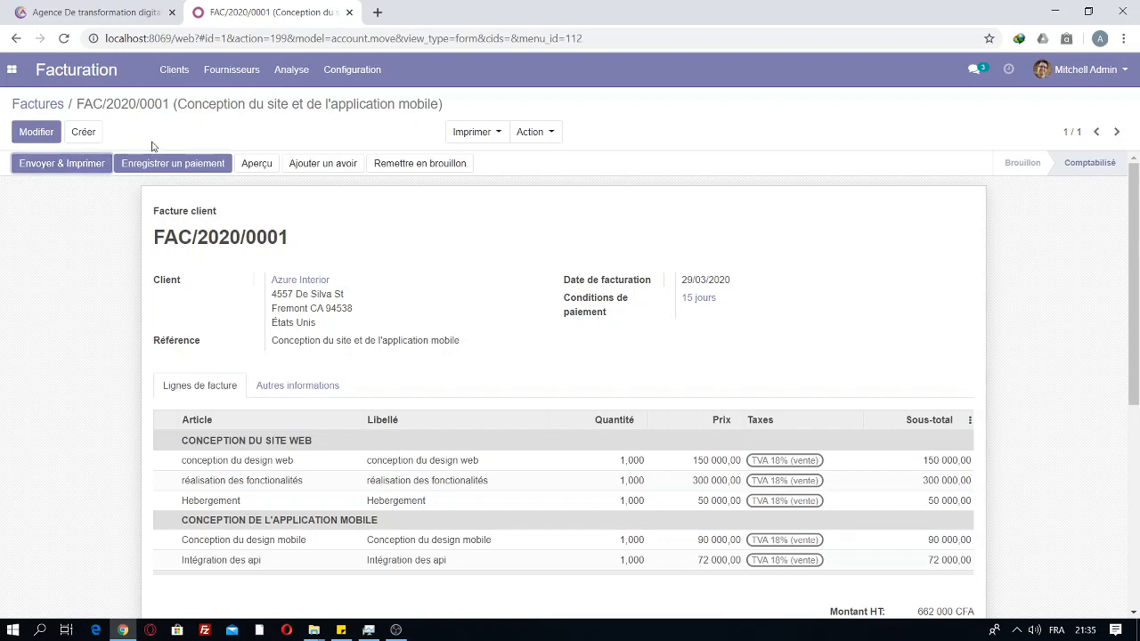
left_click(257, 164)
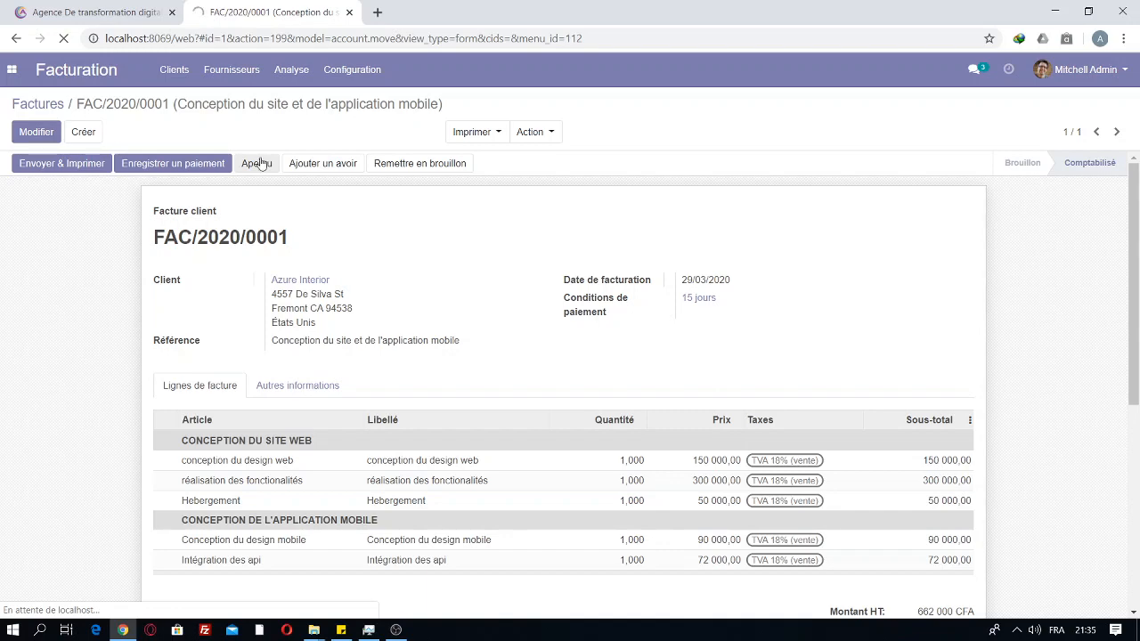
Step: Review the FAC/2020/0001 preview, checking TVA 18% of 119 160 CFA and the 781 160 CFA total
left_click_drag(1135, 386, 1131, 263)
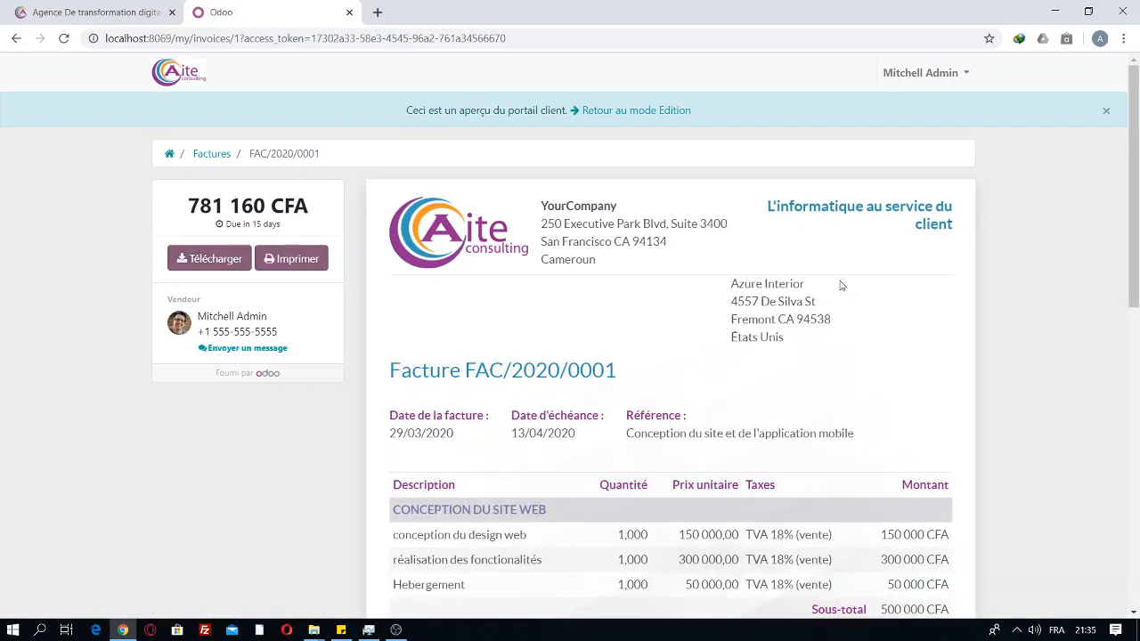
left_click_drag(1136, 227, 1137, 253)
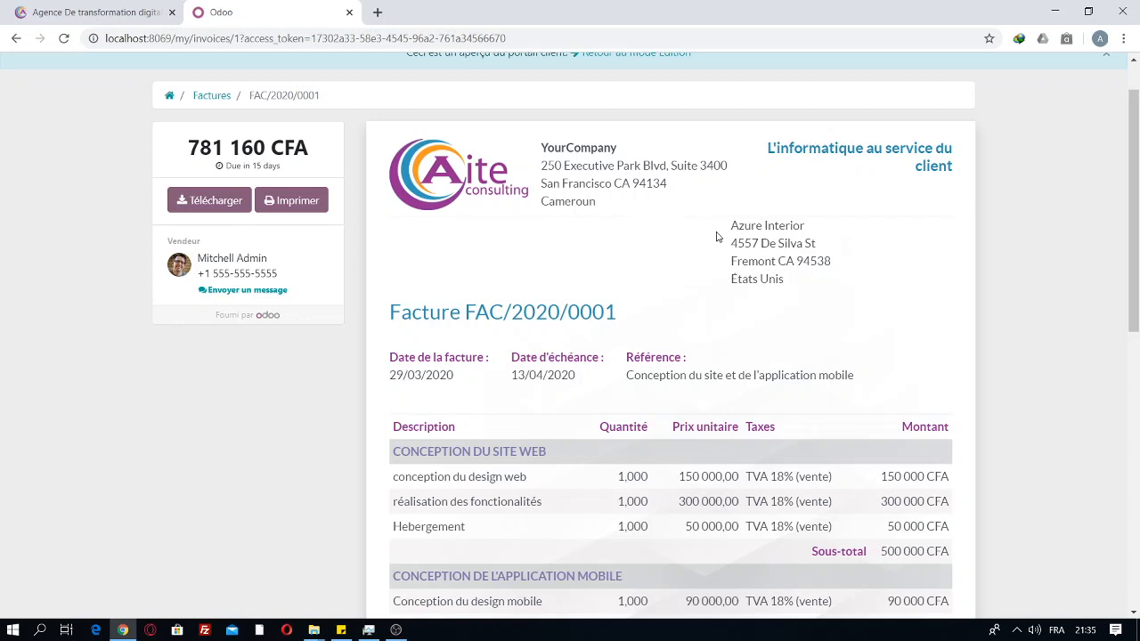
left_click_drag(727, 222, 812, 291)
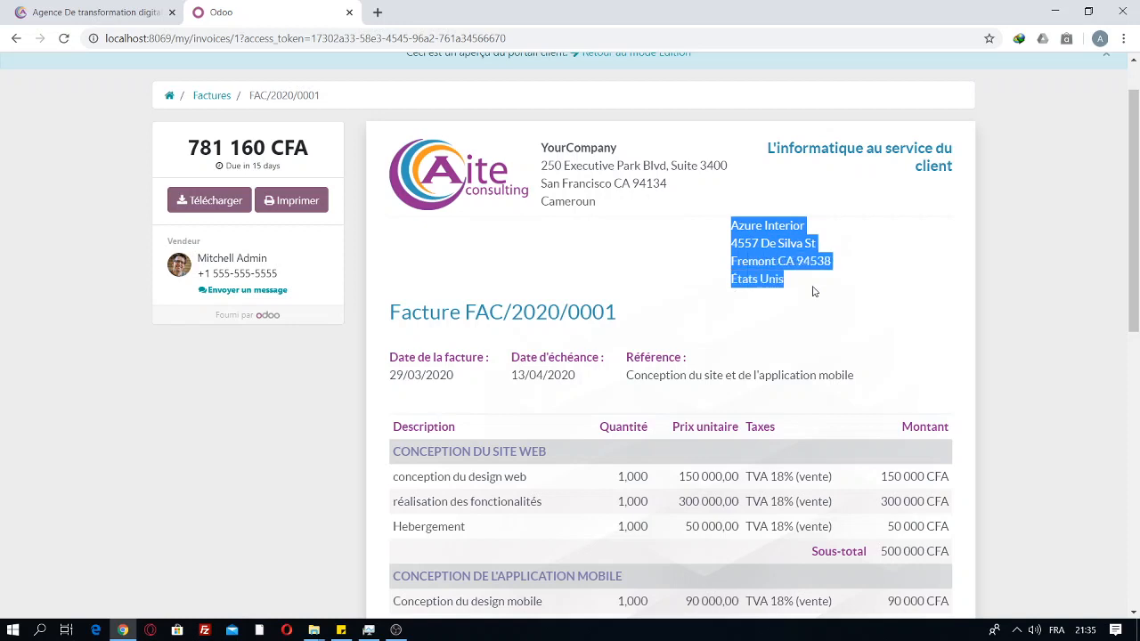
left_click_drag(646, 312, 856, 293)
scroll(569, 430, "down", 1)
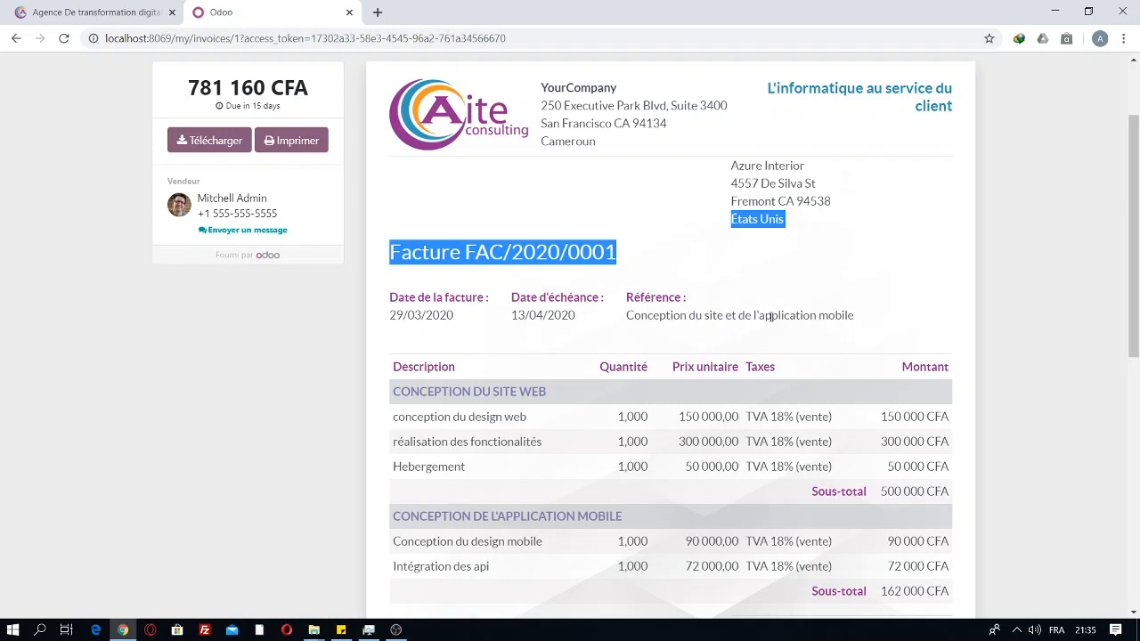
scroll(628, 397, "down", 2)
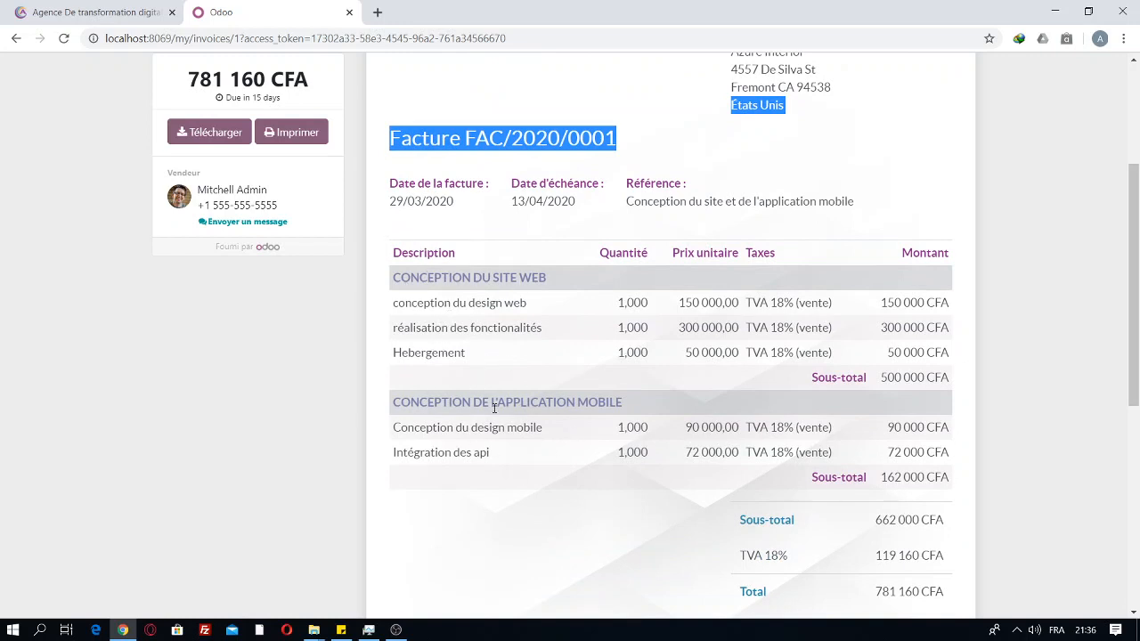
left_click_drag(1136, 362, 1136, 425)
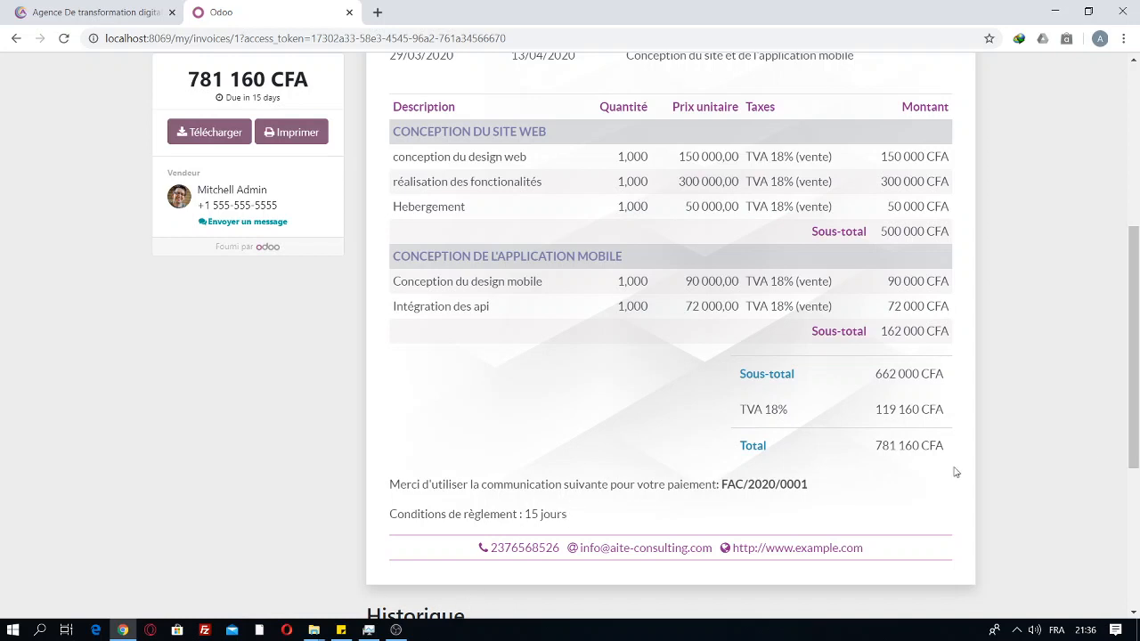
left_click_drag(1134, 430, 1057, 221)
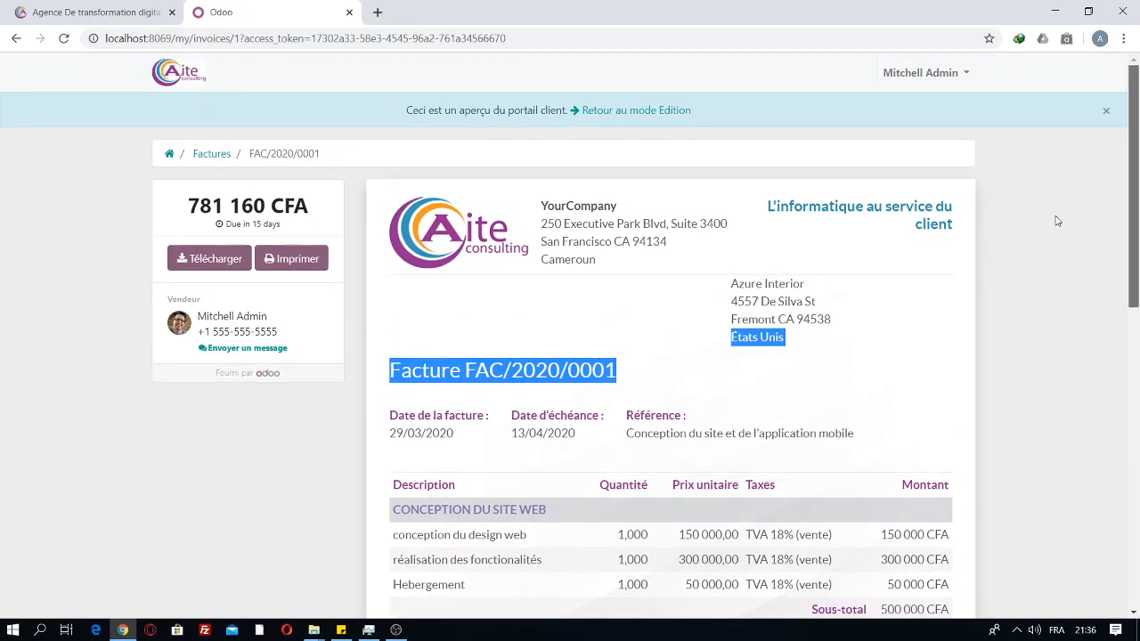
Step: Download the invoice PDF as FAC-2020-0001_3.pdf with IDM, then return to the invoice form
left_click(178, 258)
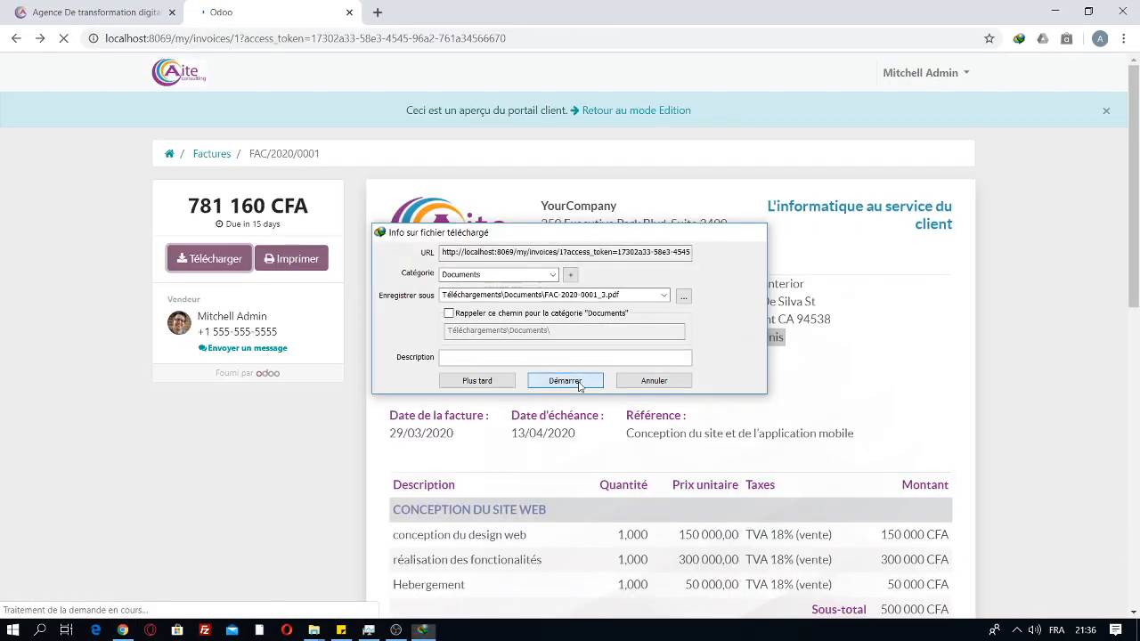
left_click(565, 381)
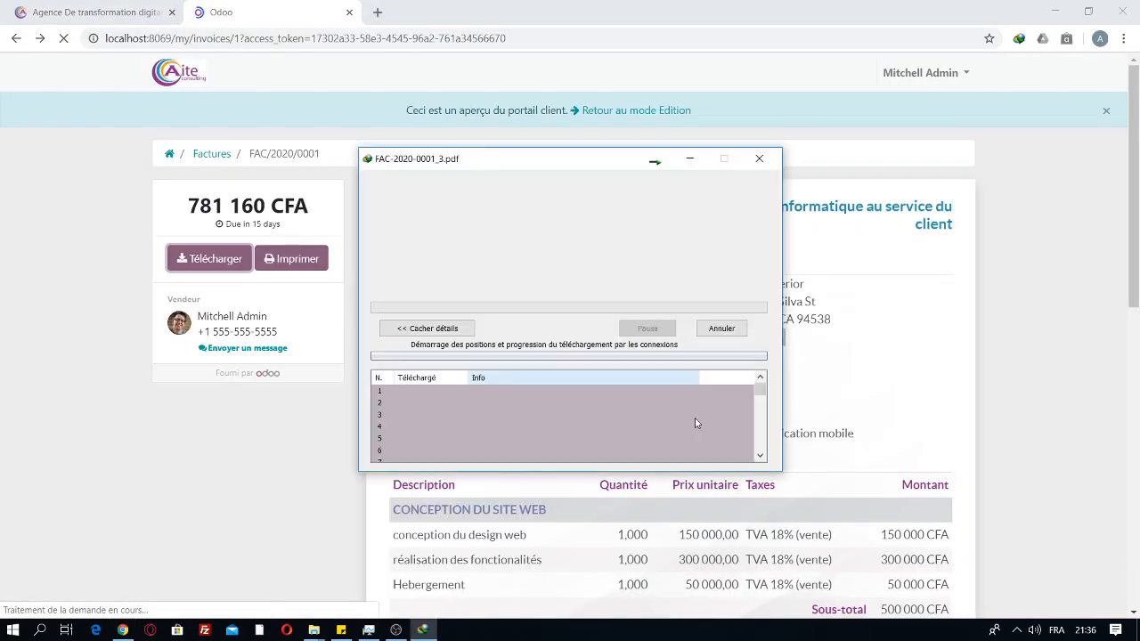
left_click(691, 160)
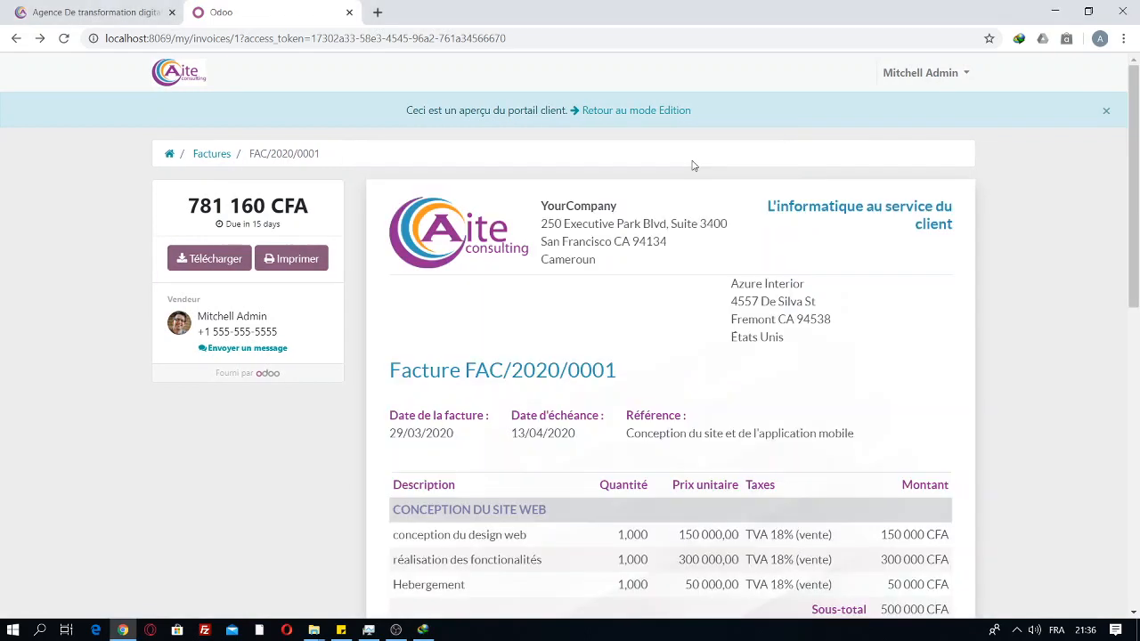
left_click(13, 40)
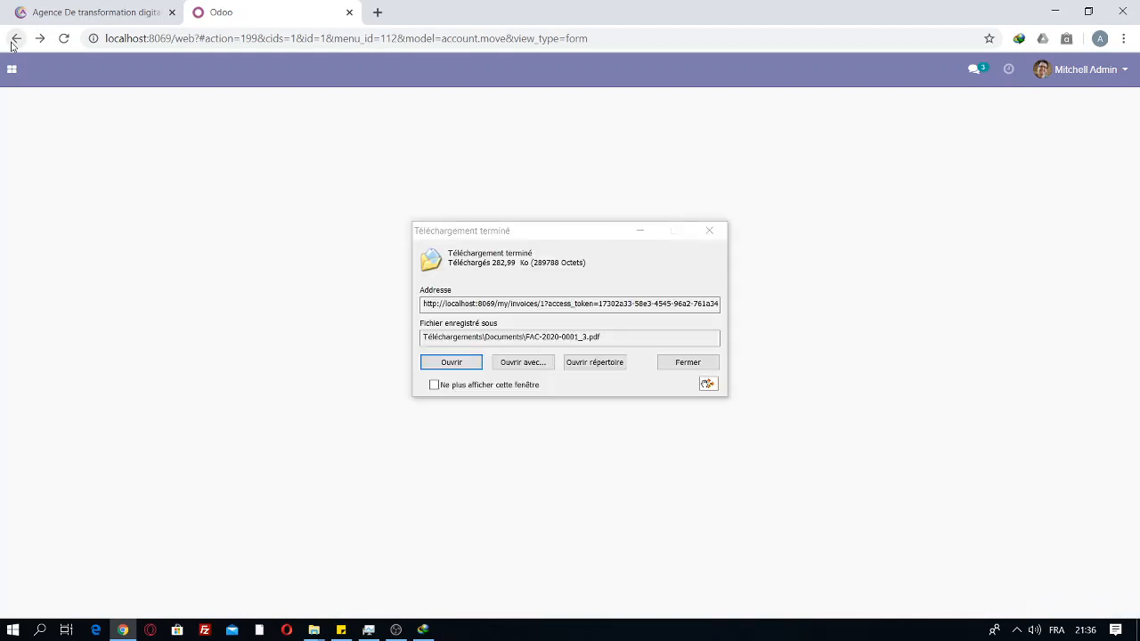
Step: Dismiss the download notice, review the invoice's validation history, and open the OBS tray menu
left_click(688, 363)
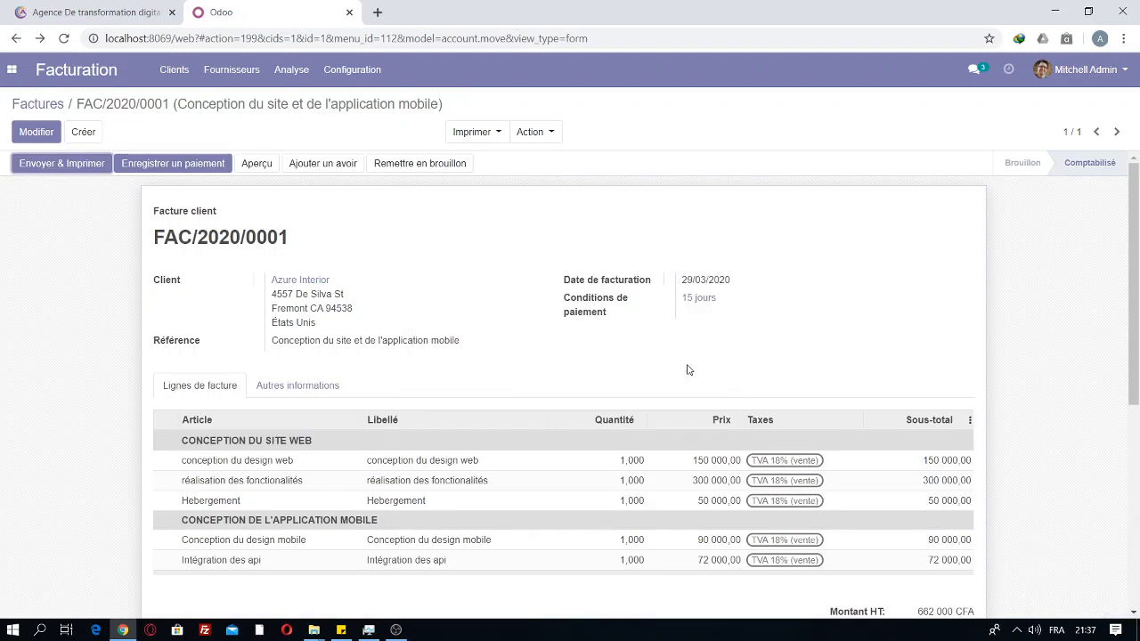
left_click_drag(1137, 334, 1136, 540)
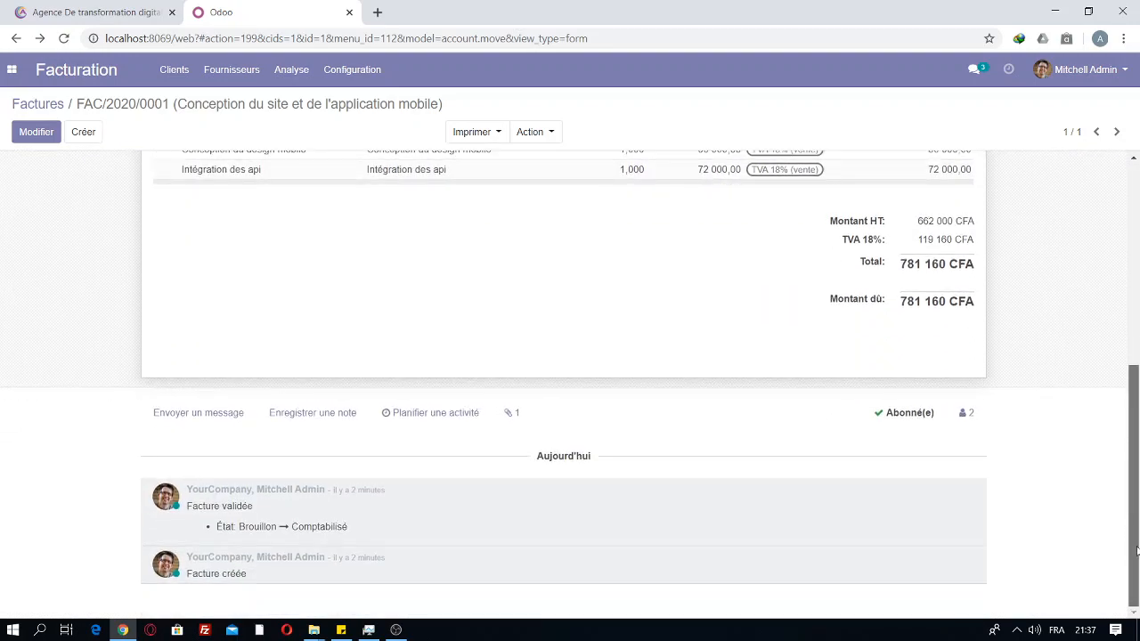
left_click(1014, 629)
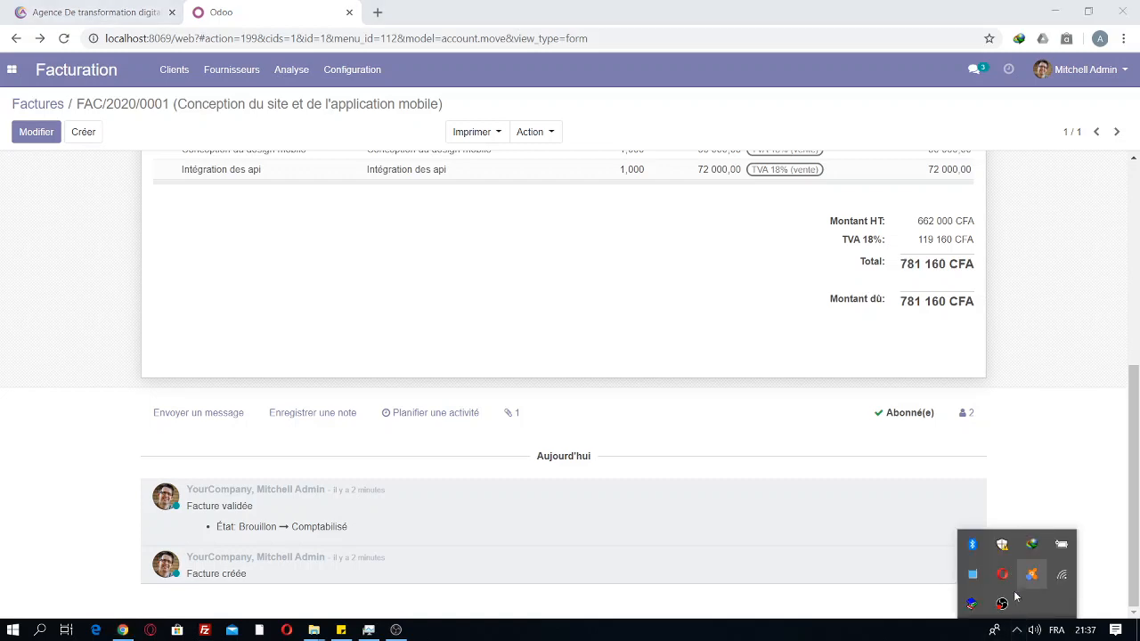
right_click(1002, 603)
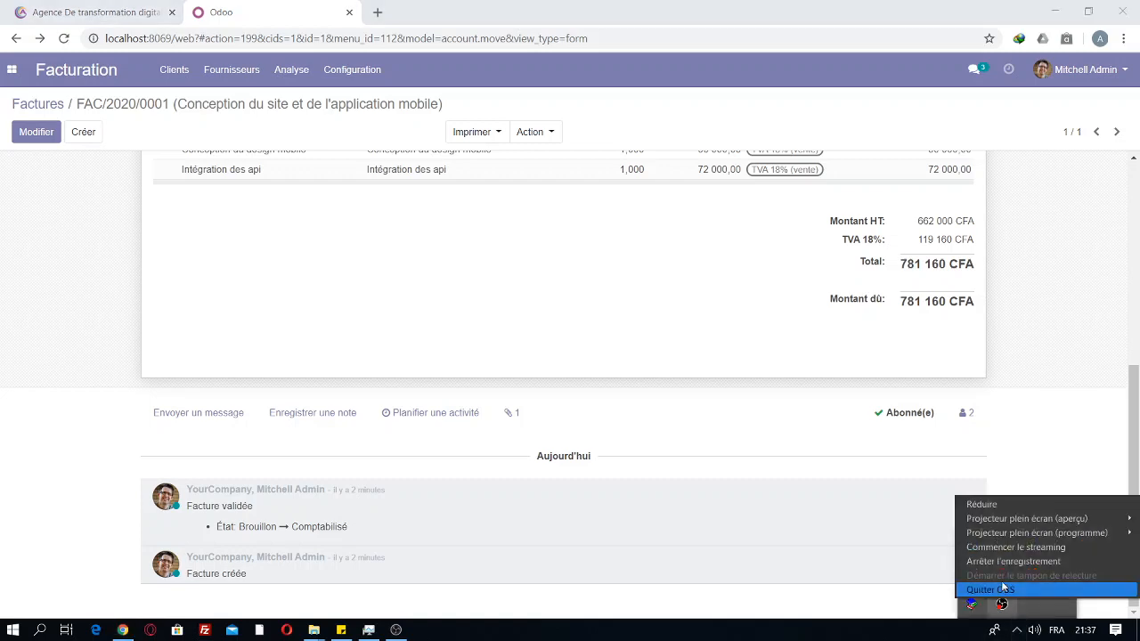